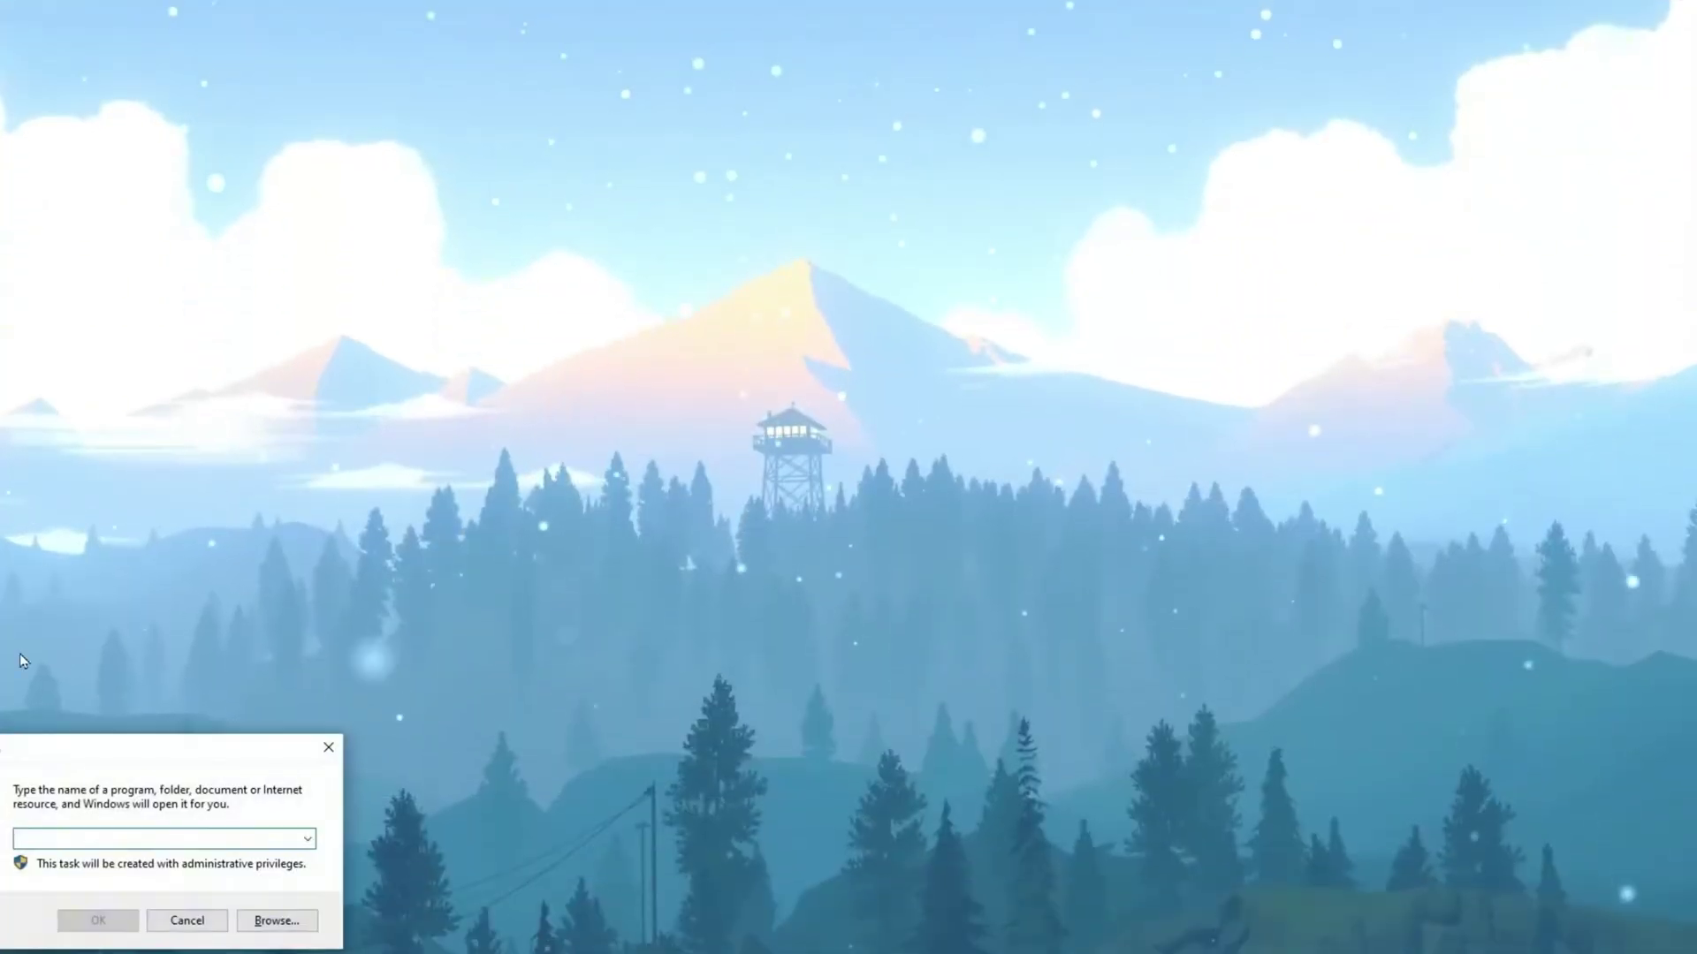
- Launch the Group Policy Editor and go to Administrative Templates > Windows Components > App Privacy
text(GPEdit.msc)
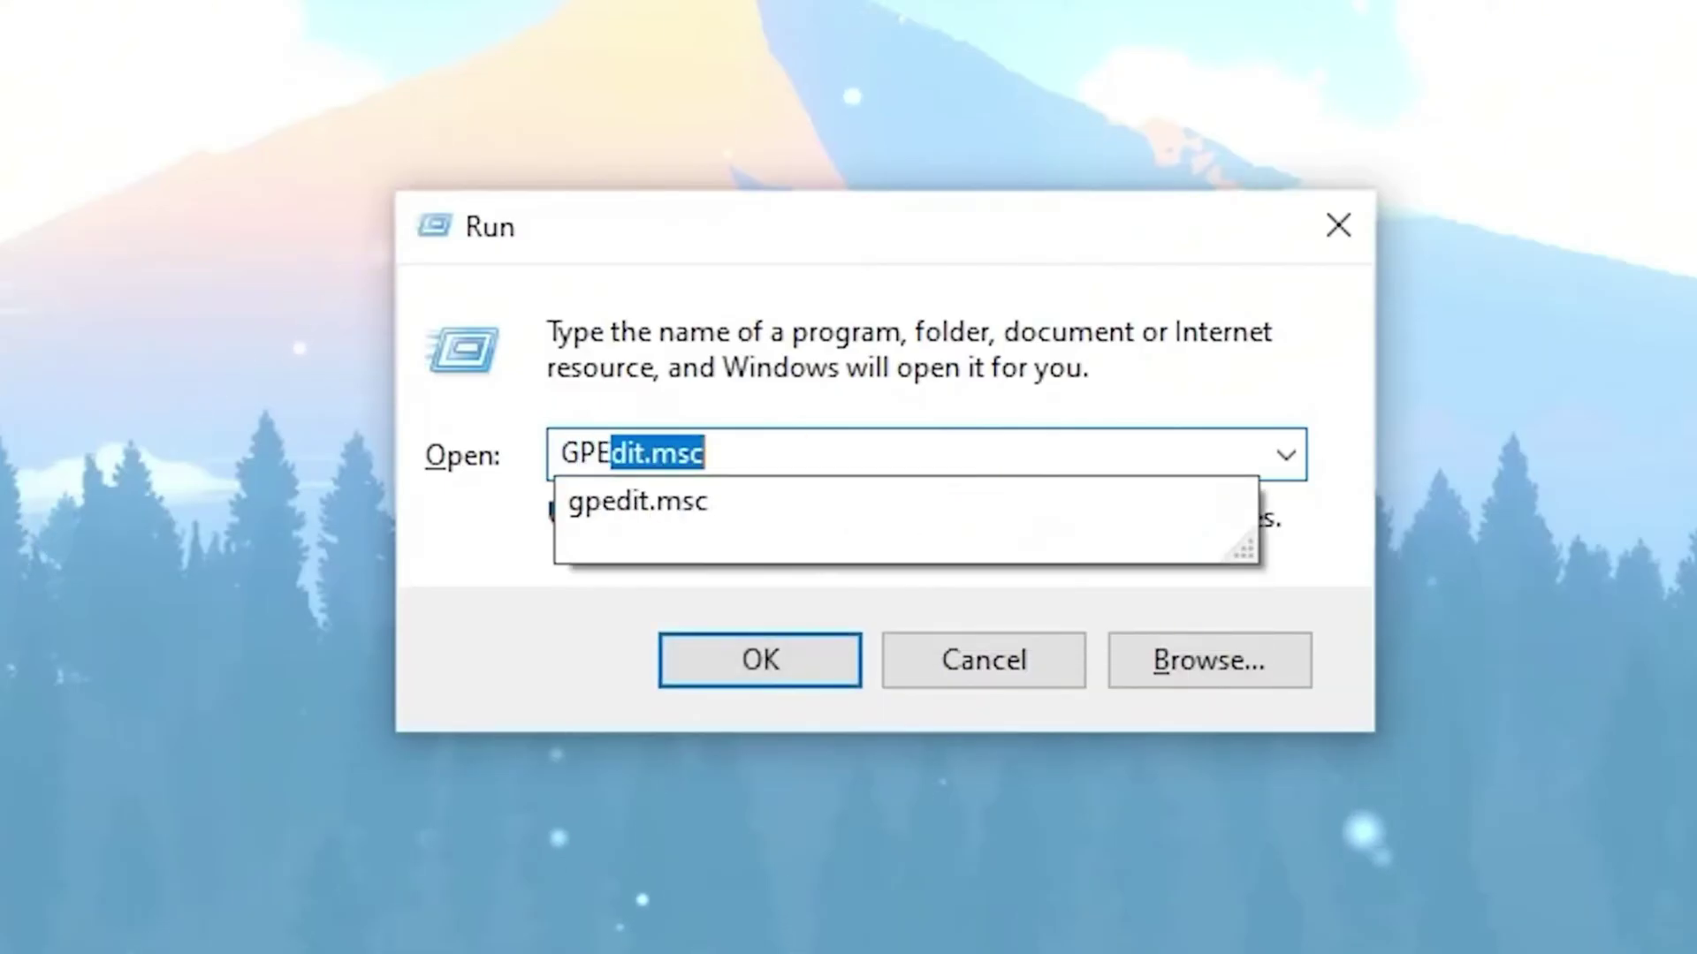
key(Return)
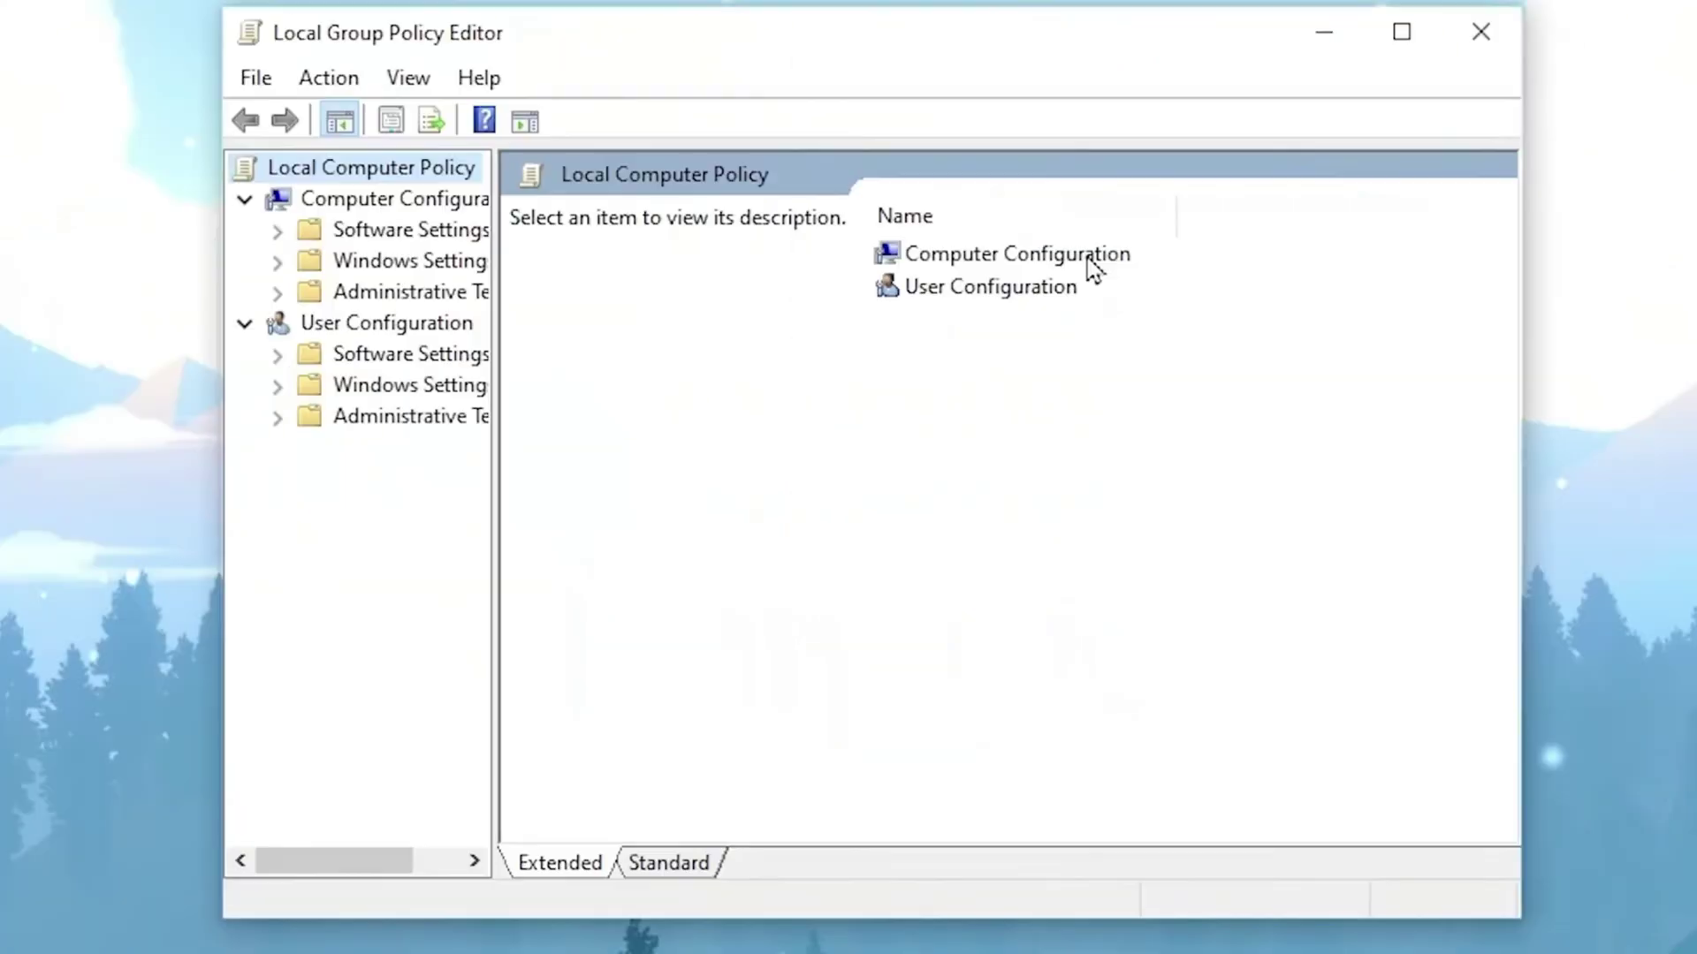
double_click(1018, 256)
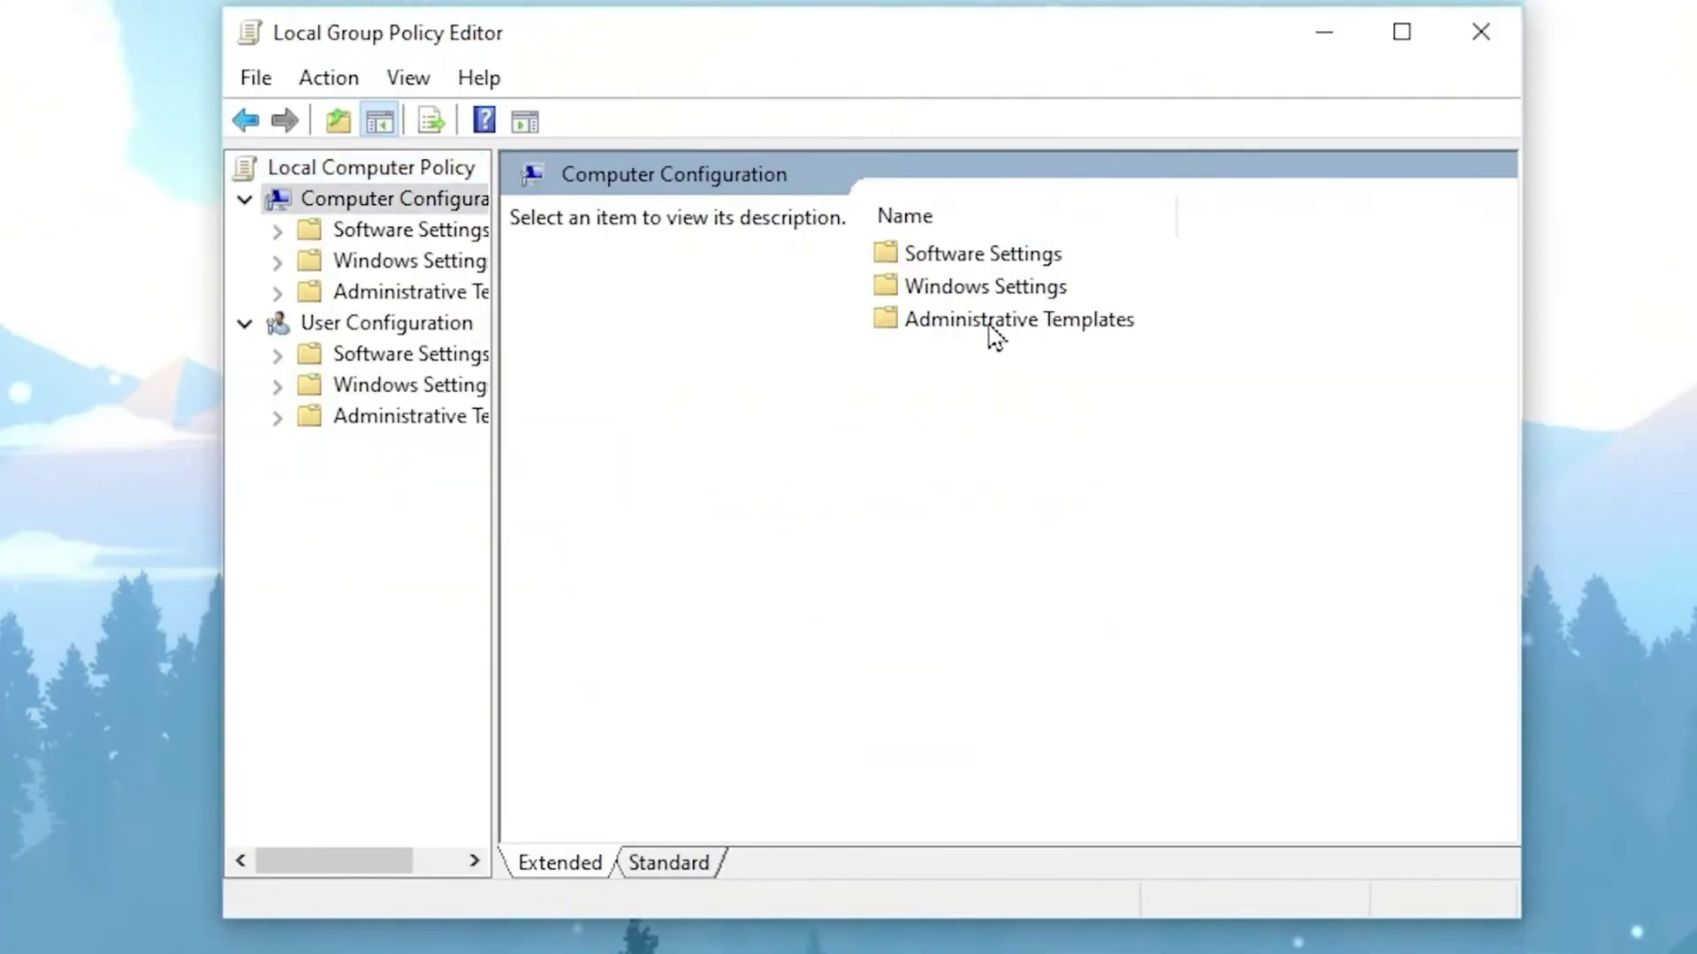
double_click(989, 327)
double_click(969, 452)
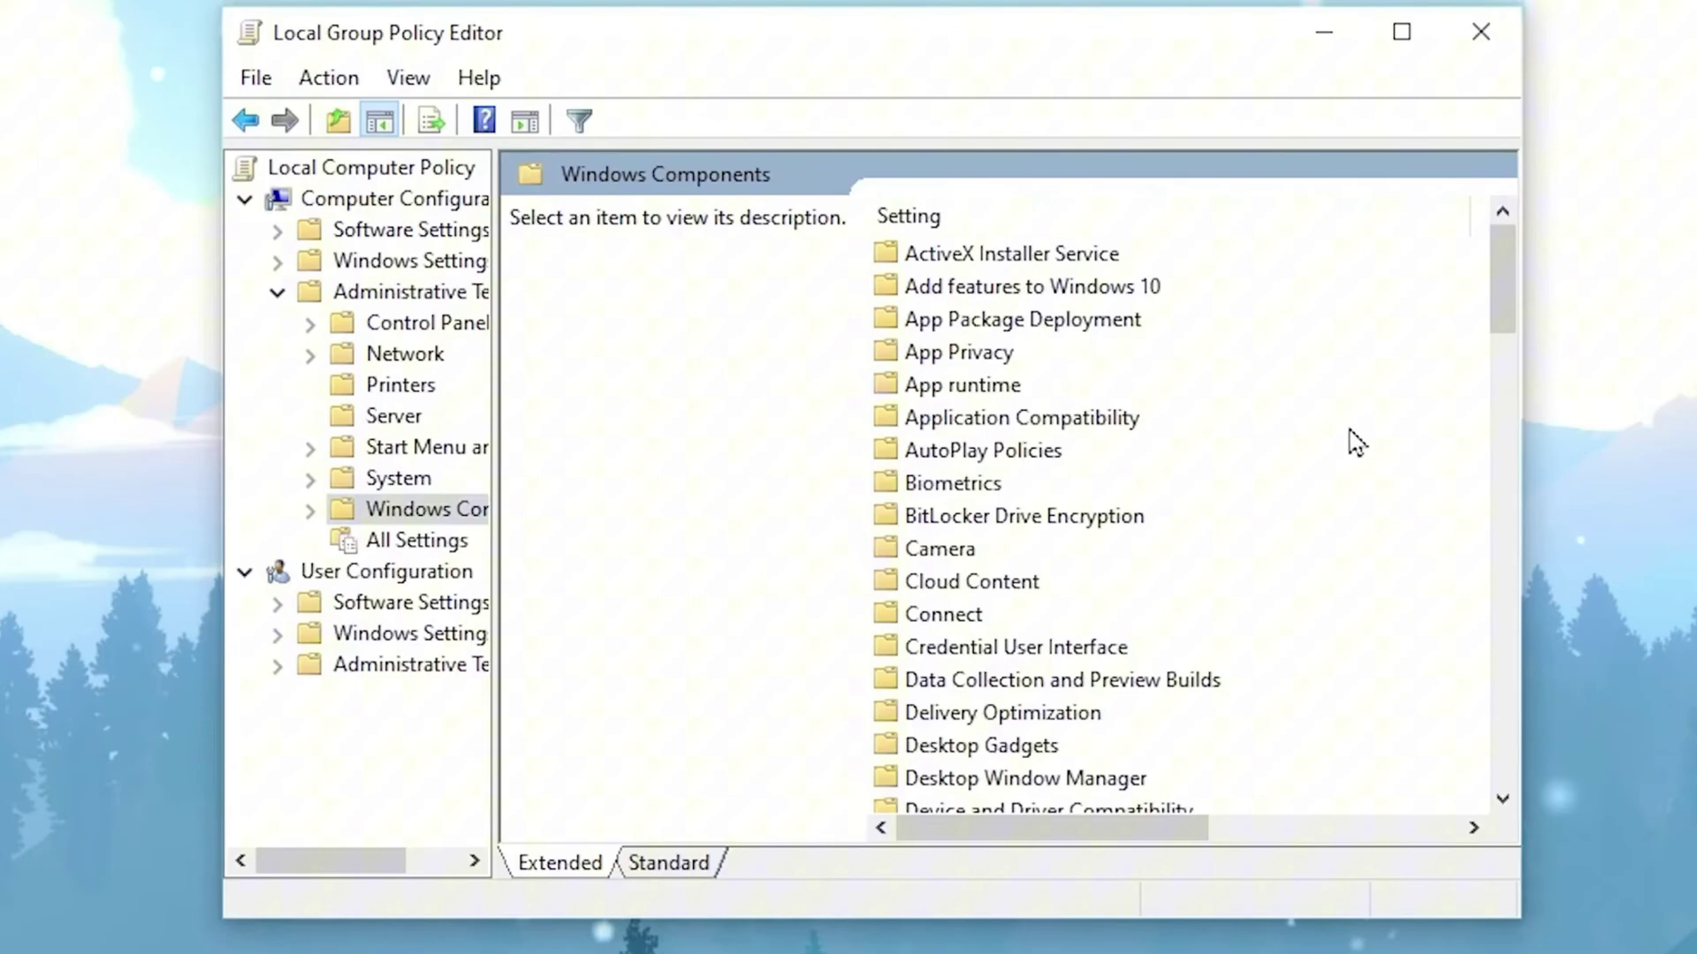
double_click(994, 358)
scroll(1116, 446, down, 2)
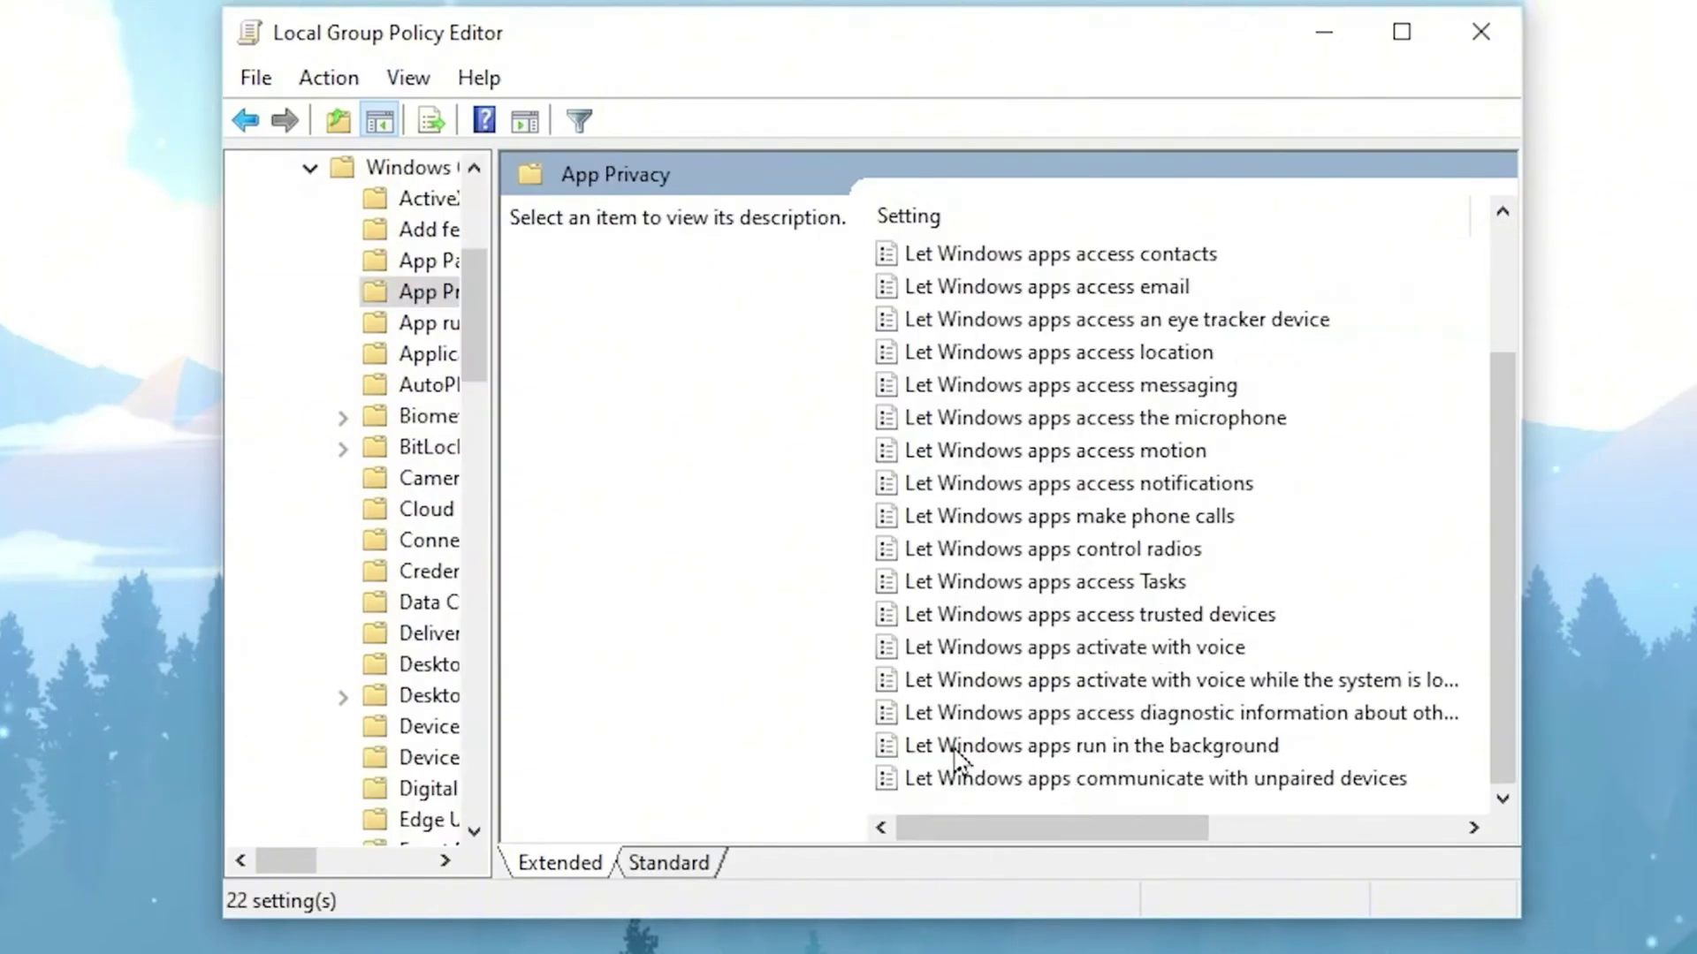
- Enable 'Let Windows apps run in the background' with Force Deny as the default for all apps
click(1027, 750)
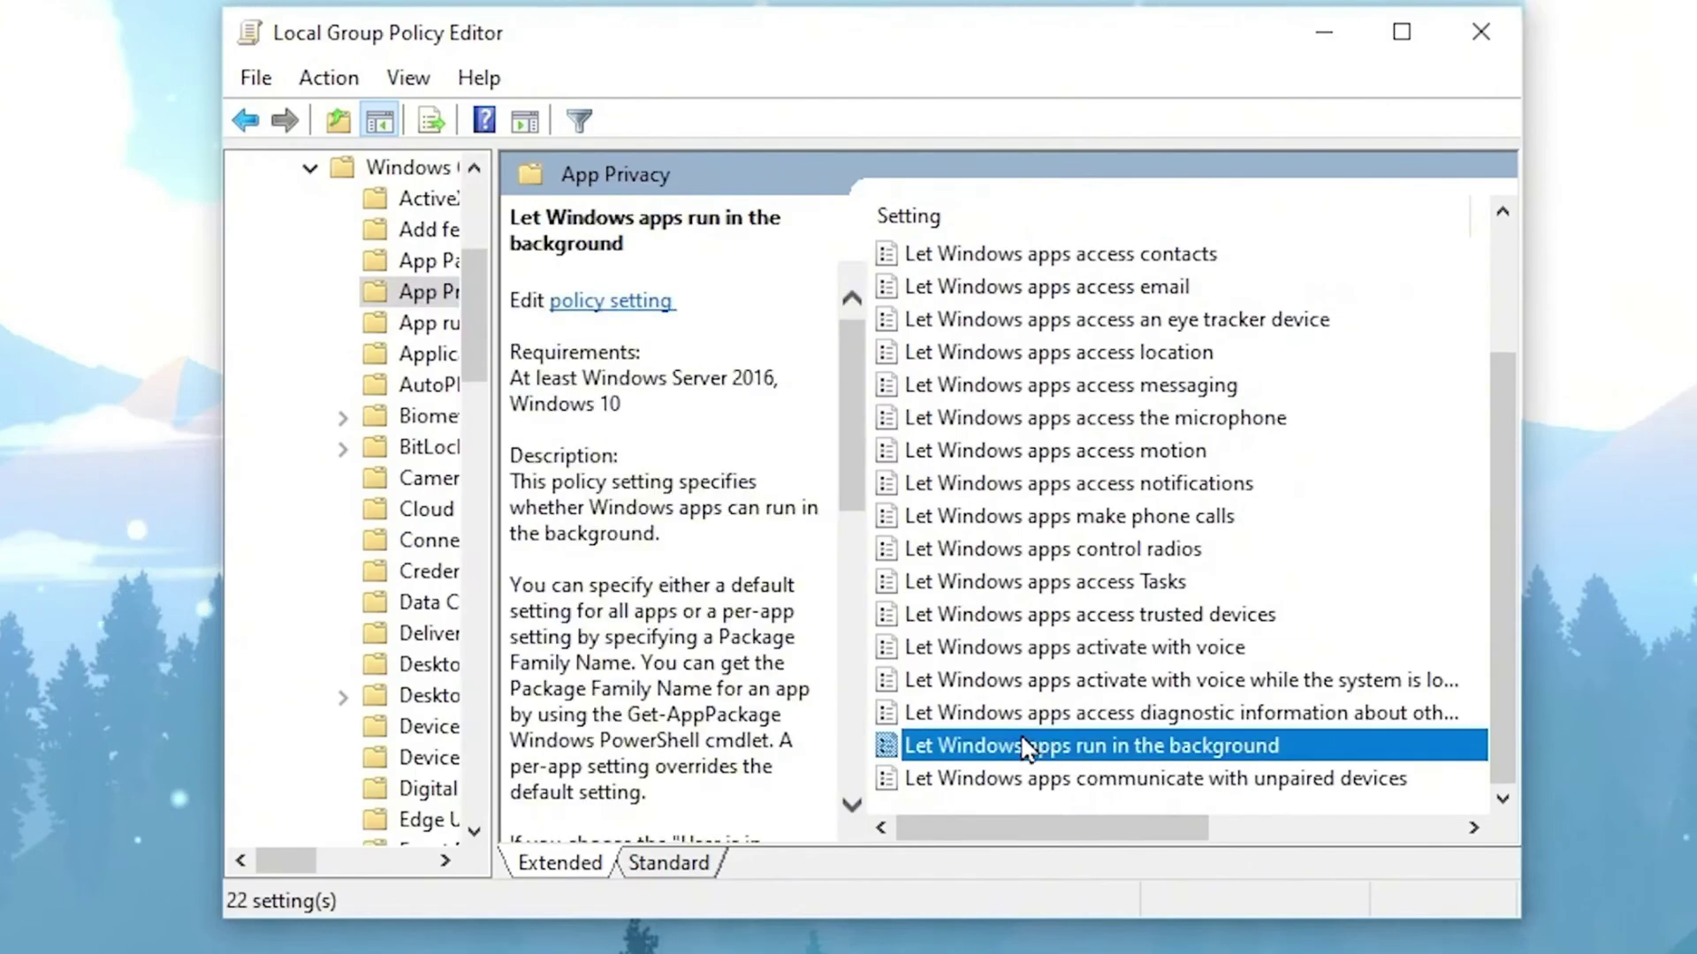
key(Return)
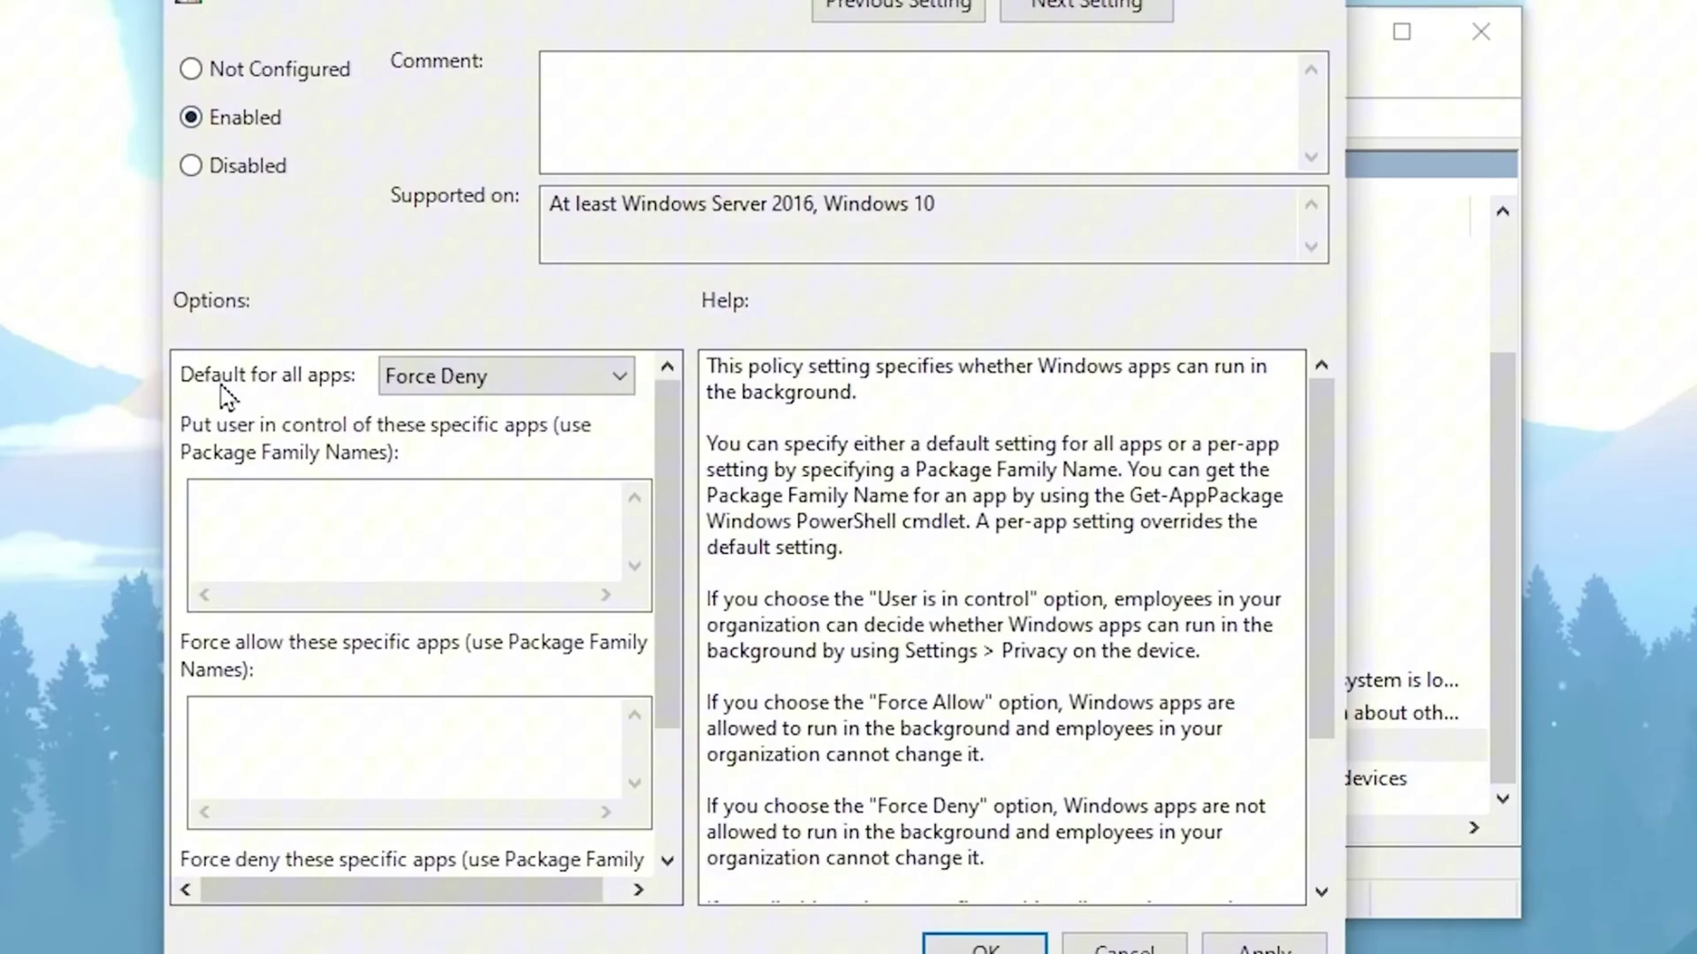
click(503, 375)
click(424, 483)
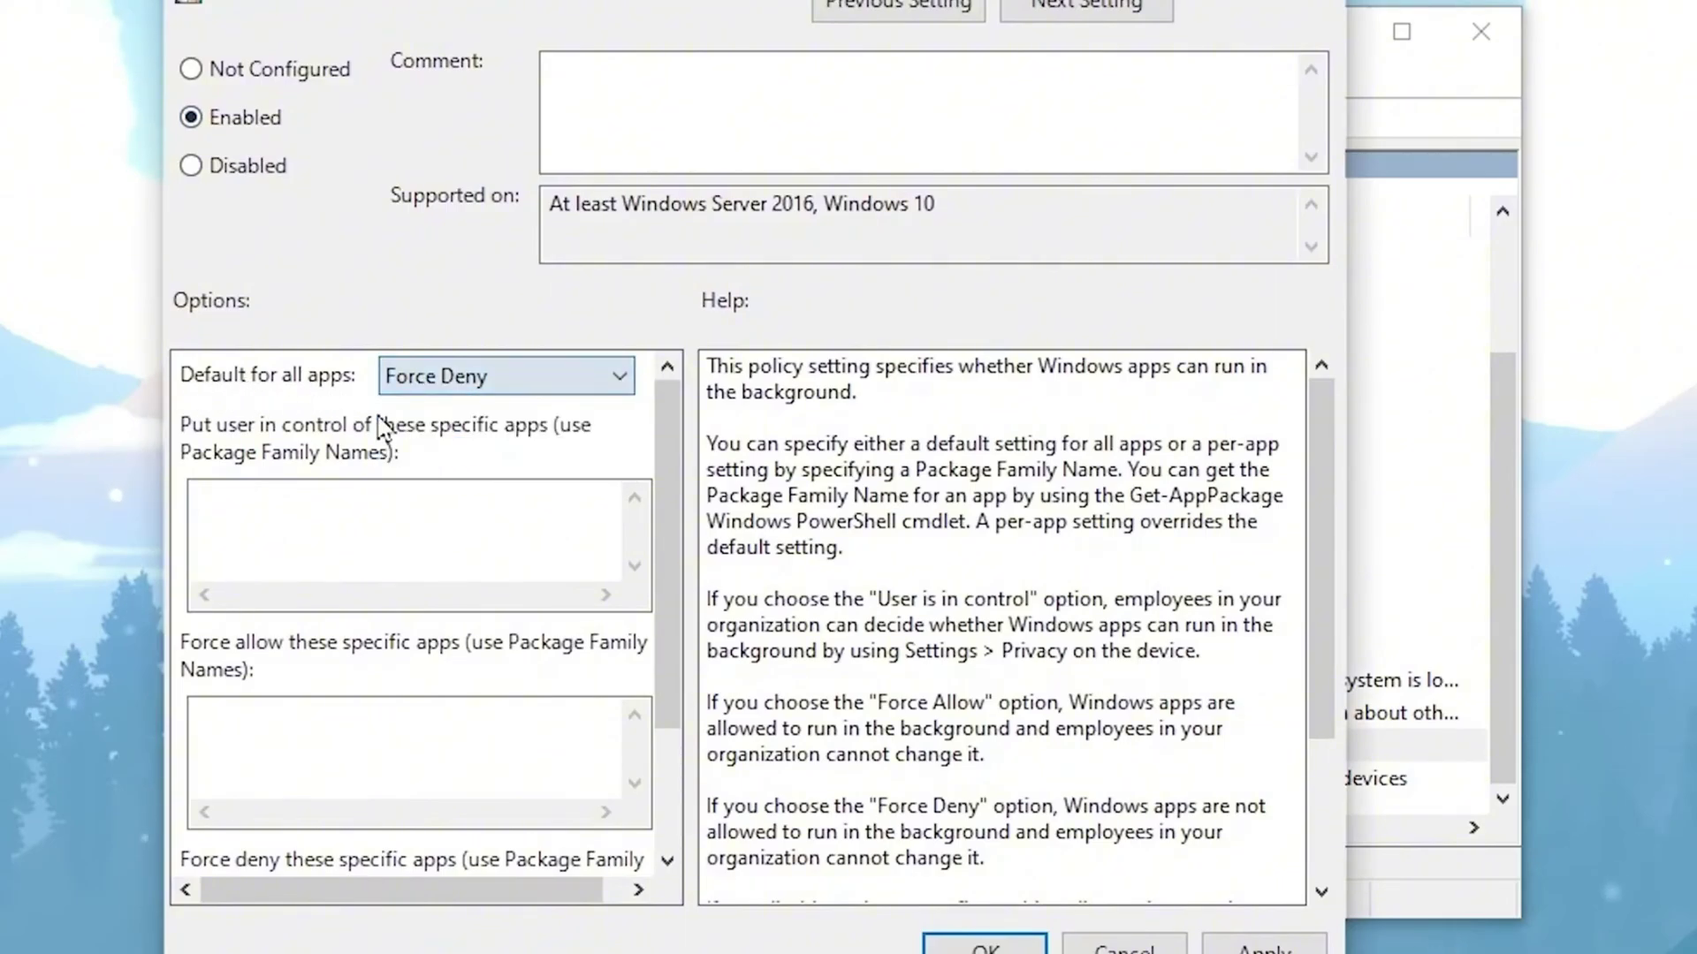
click(985, 947)
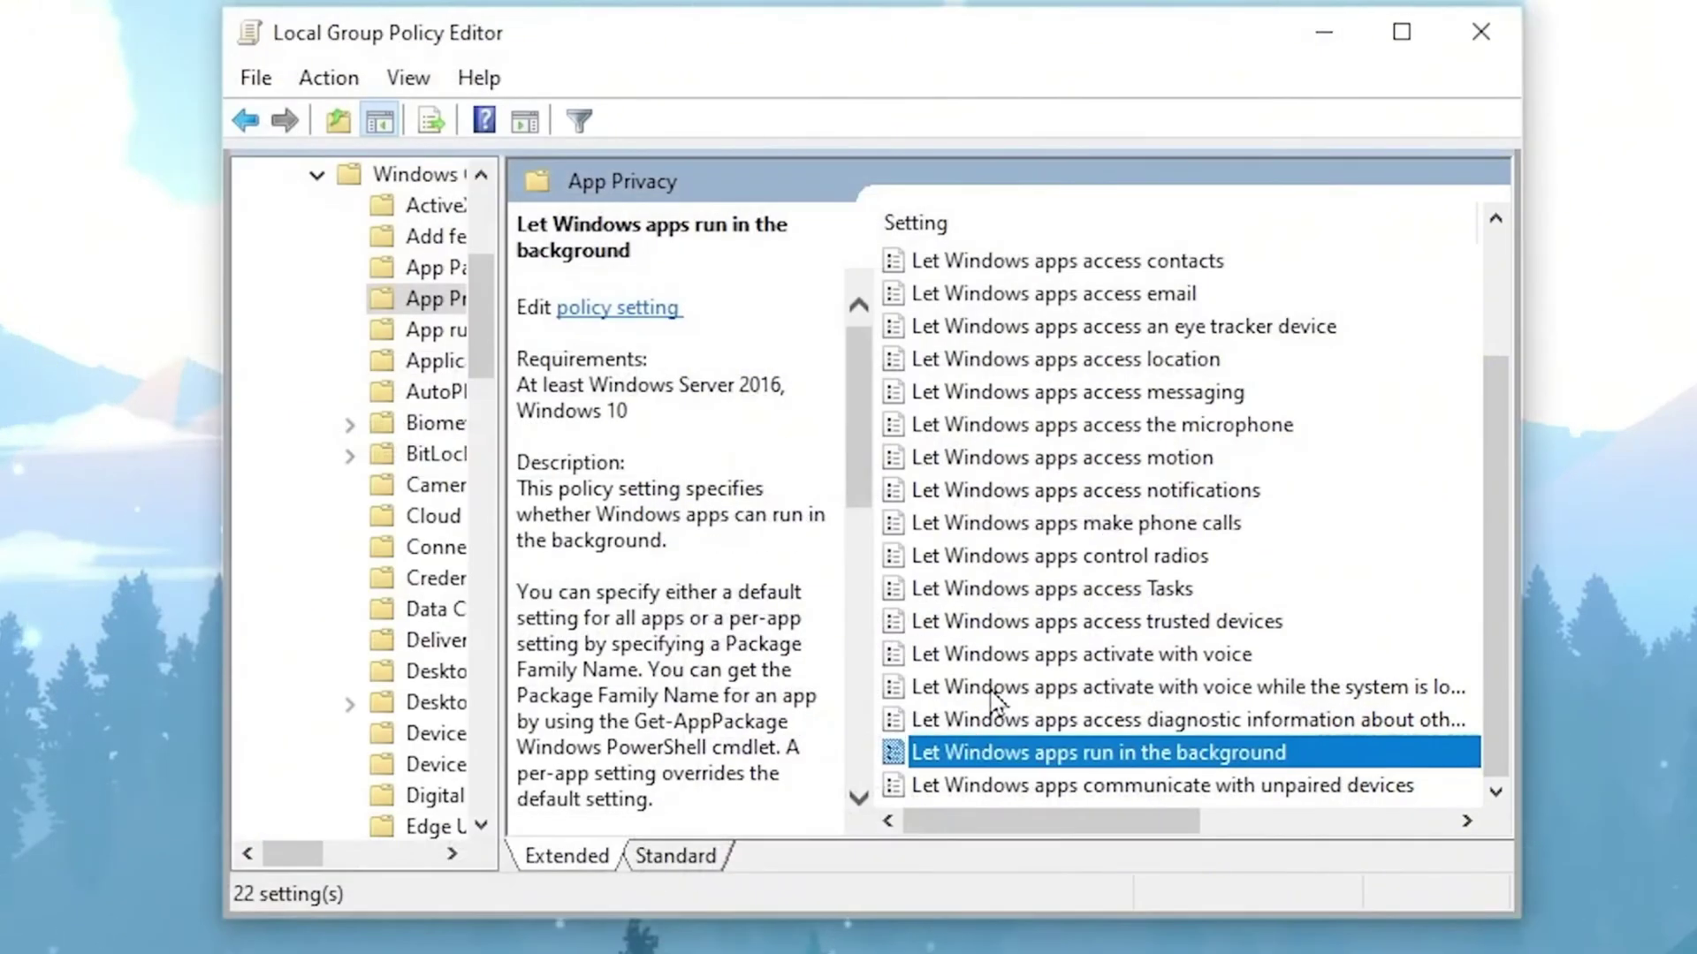
- Open the 'Turn off Power Throttling' policy under System > Power Management > Power Throttling Settings
click(248, 128)
click(248, 128)
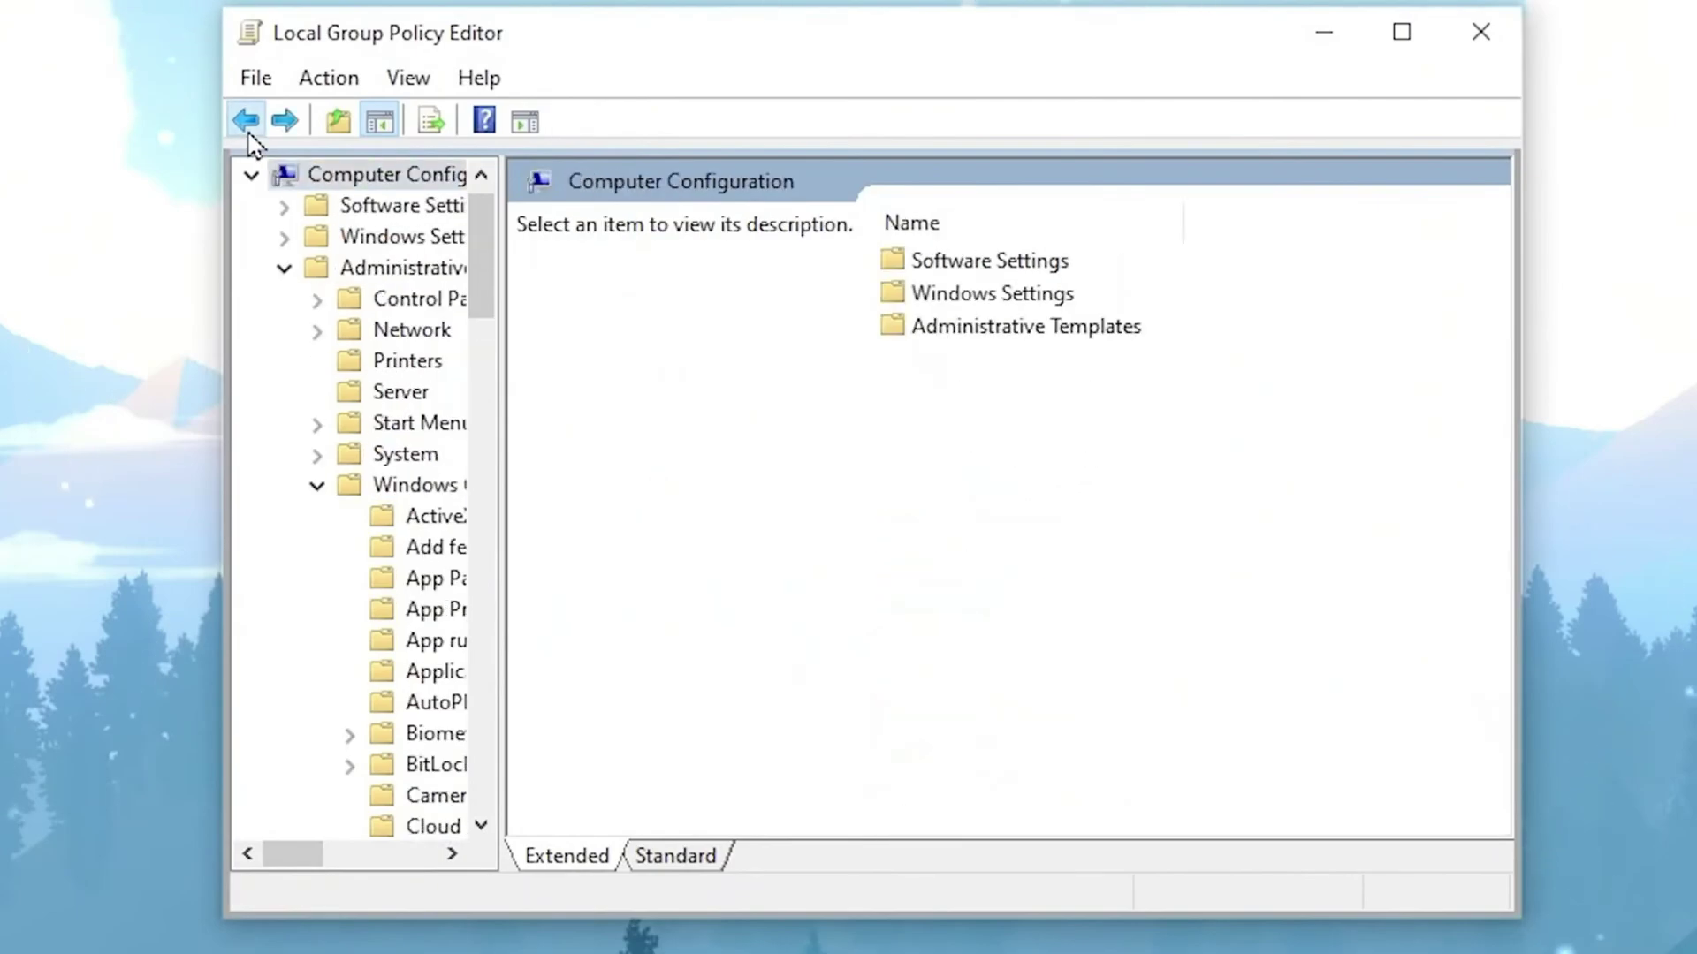
double_click(969, 336)
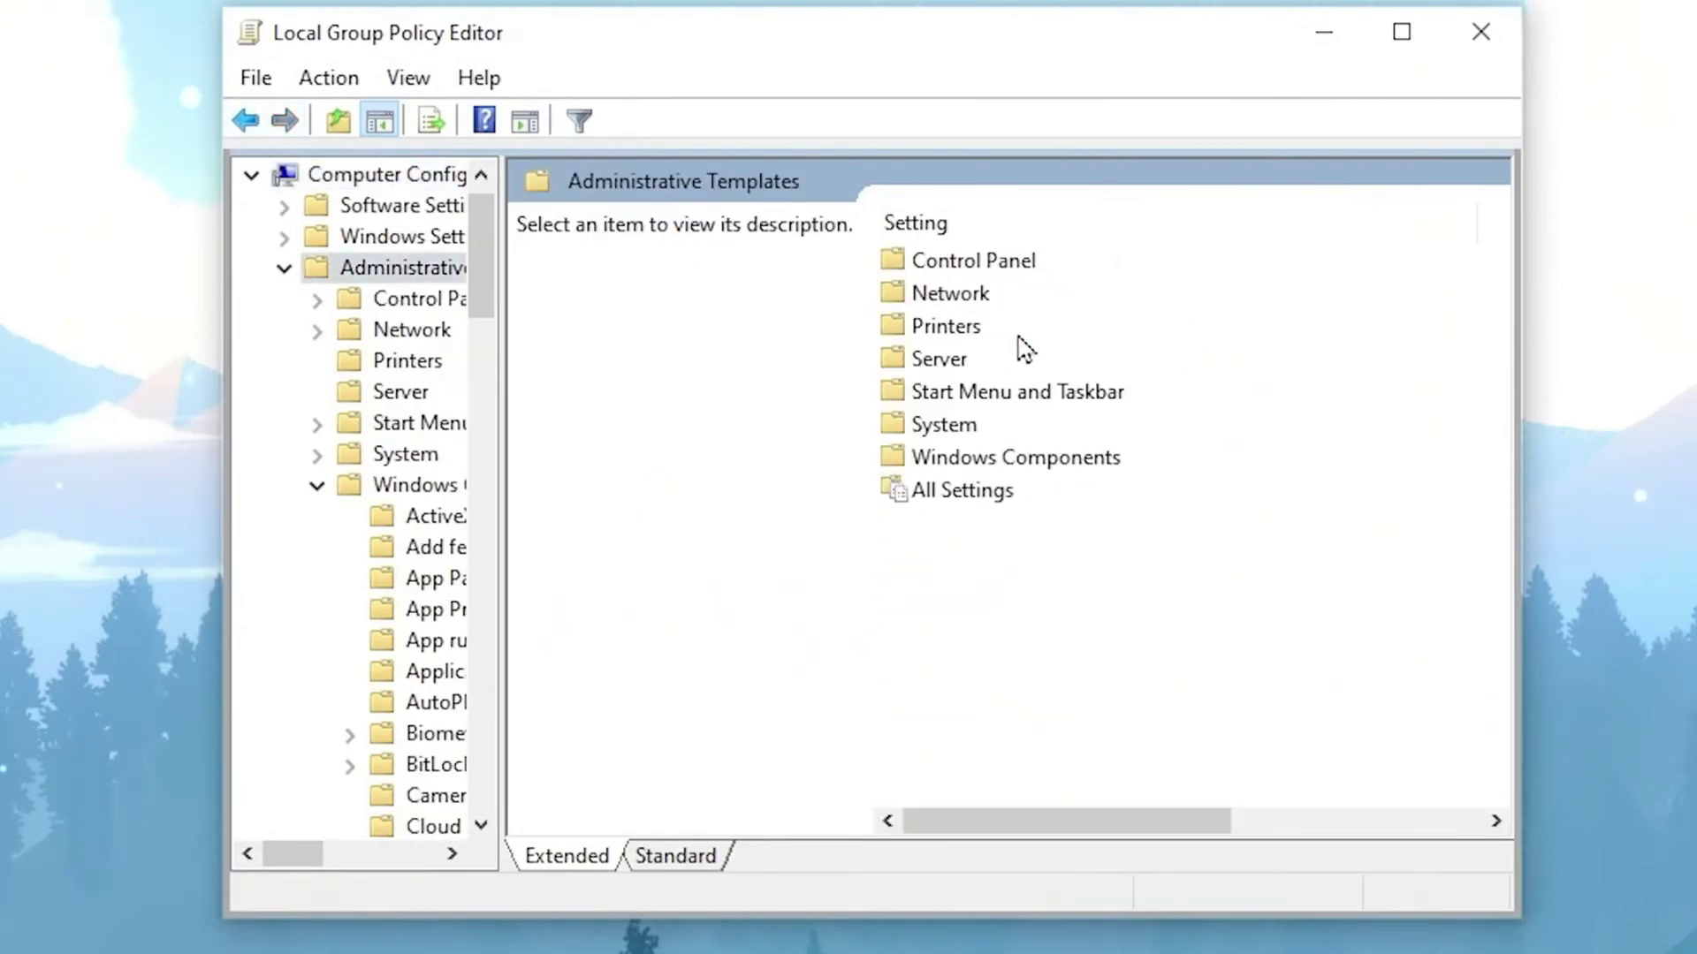
double_click(947, 427)
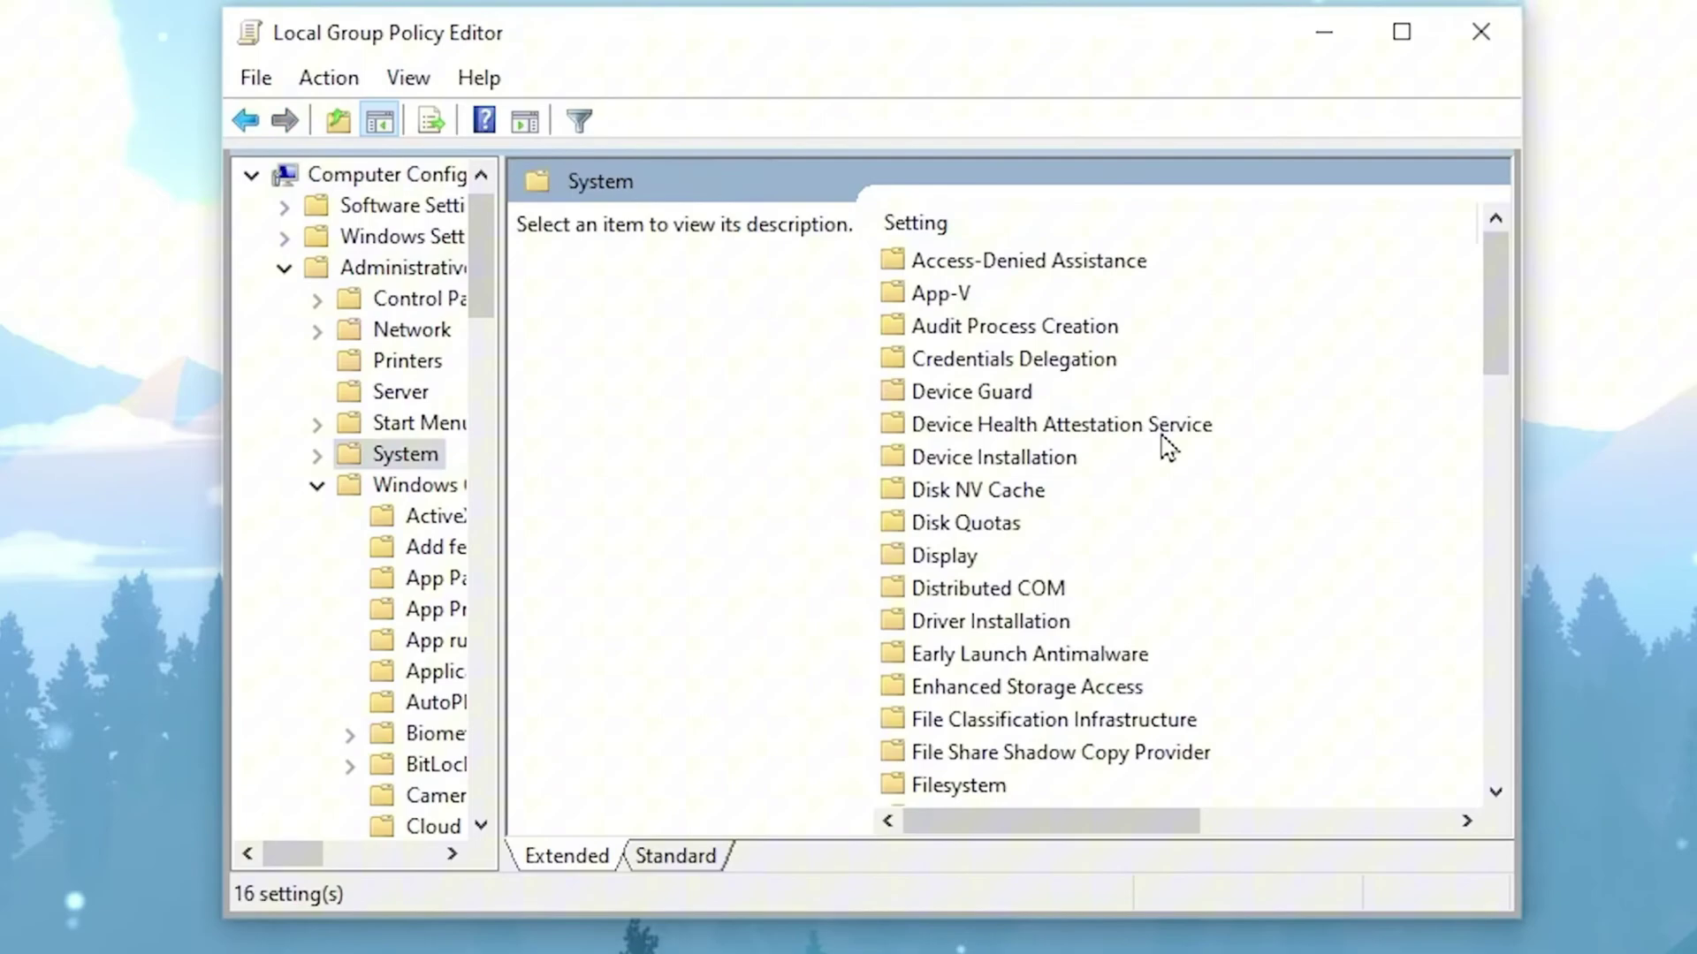
scroll(1136, 455, down, 6)
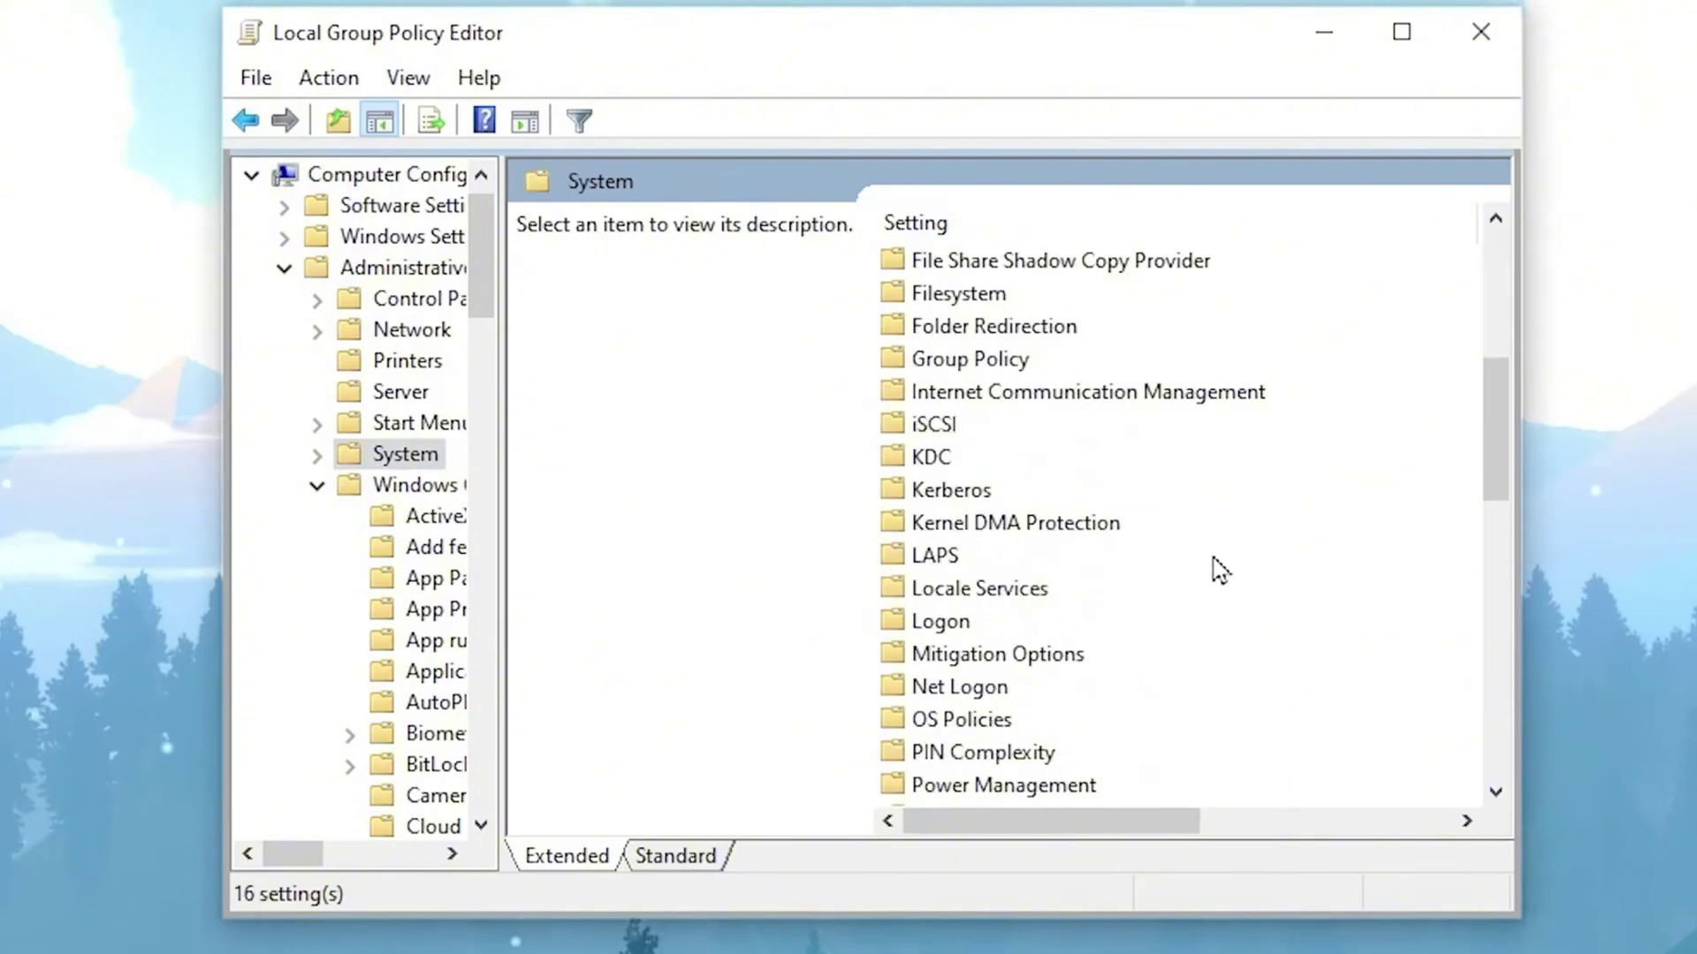
double_click(979, 690)
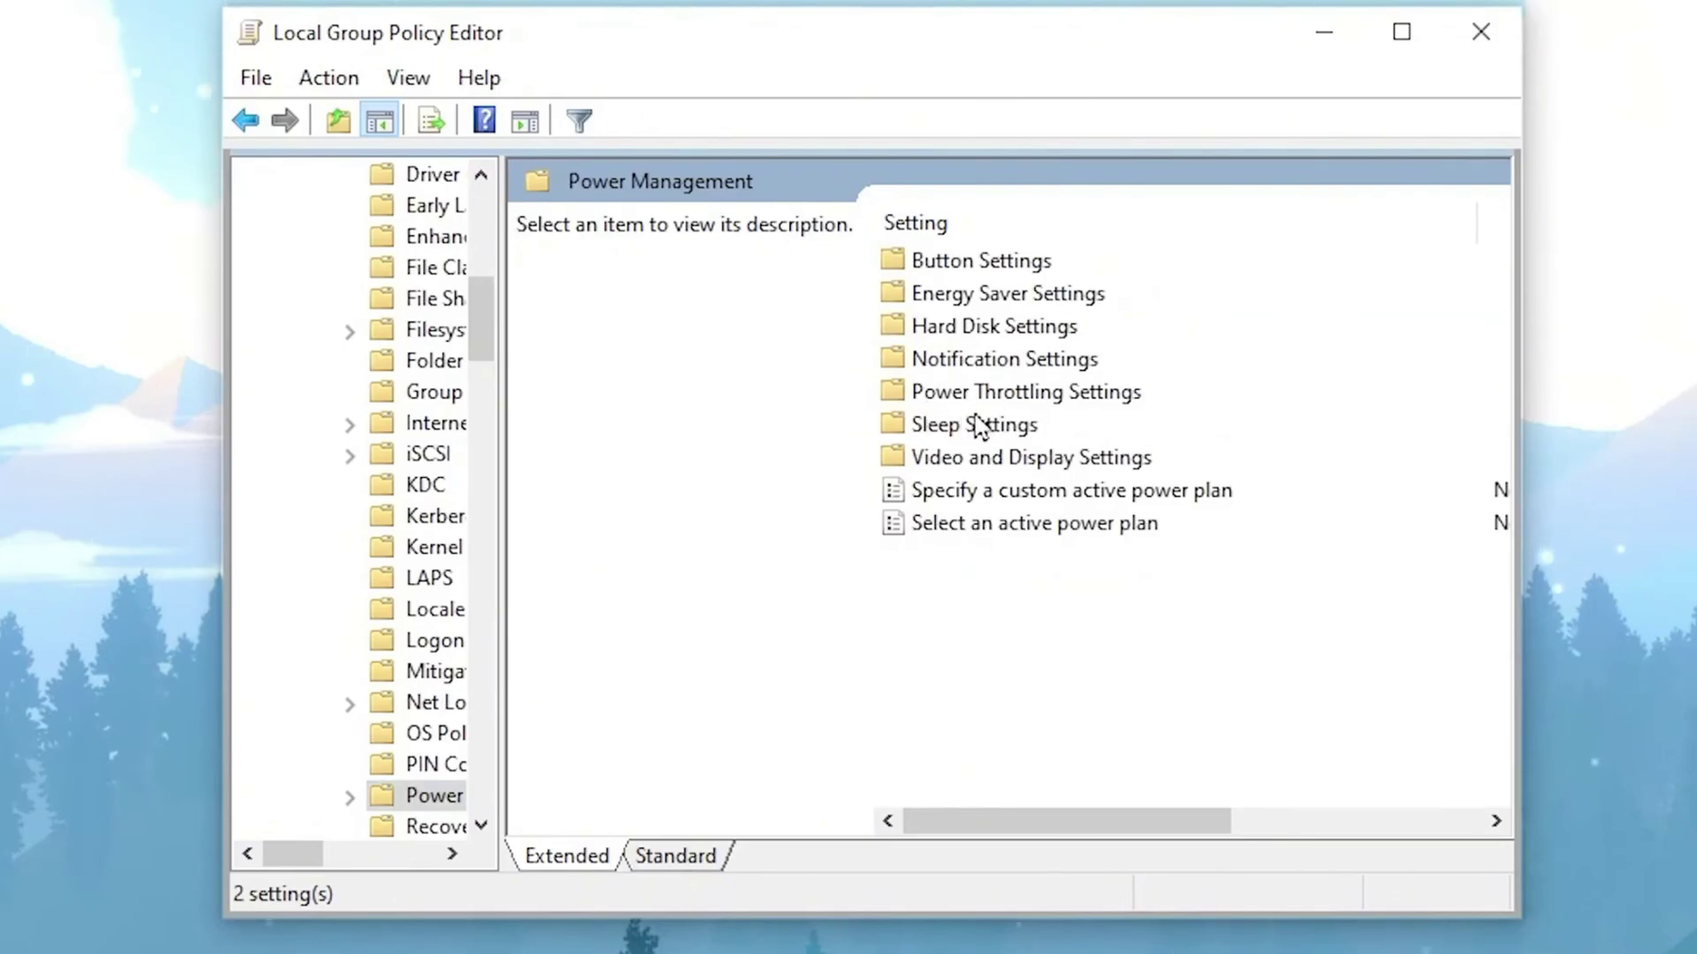
double_click(1032, 395)
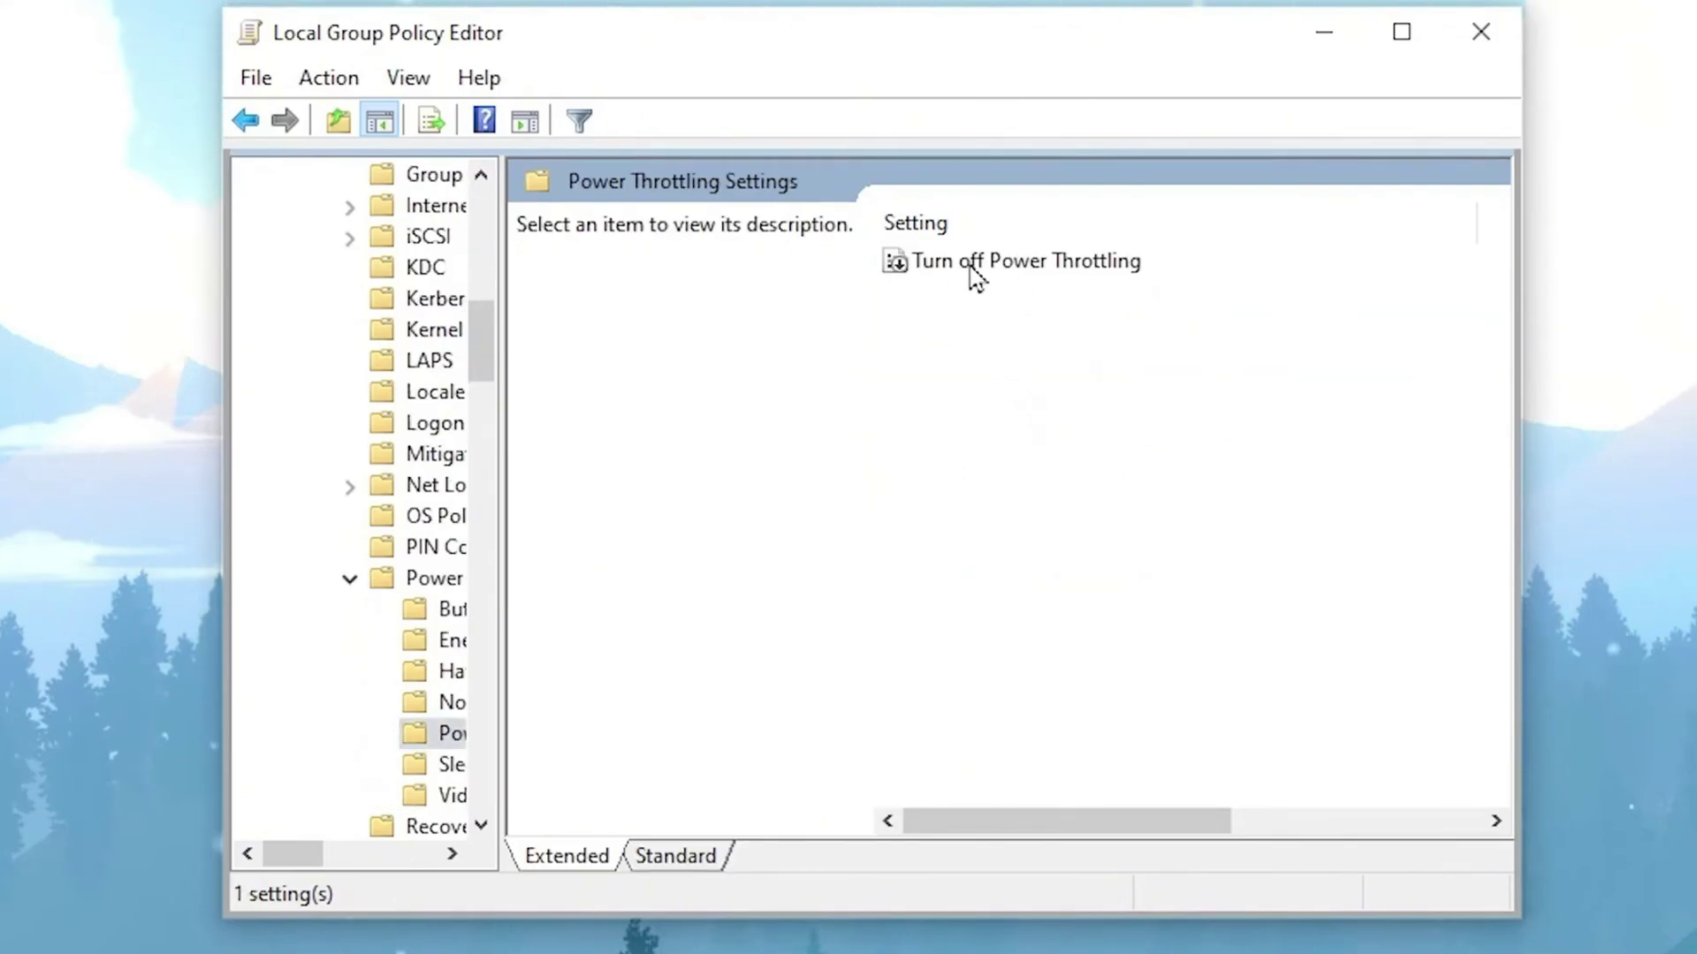
double_click(1046, 268)
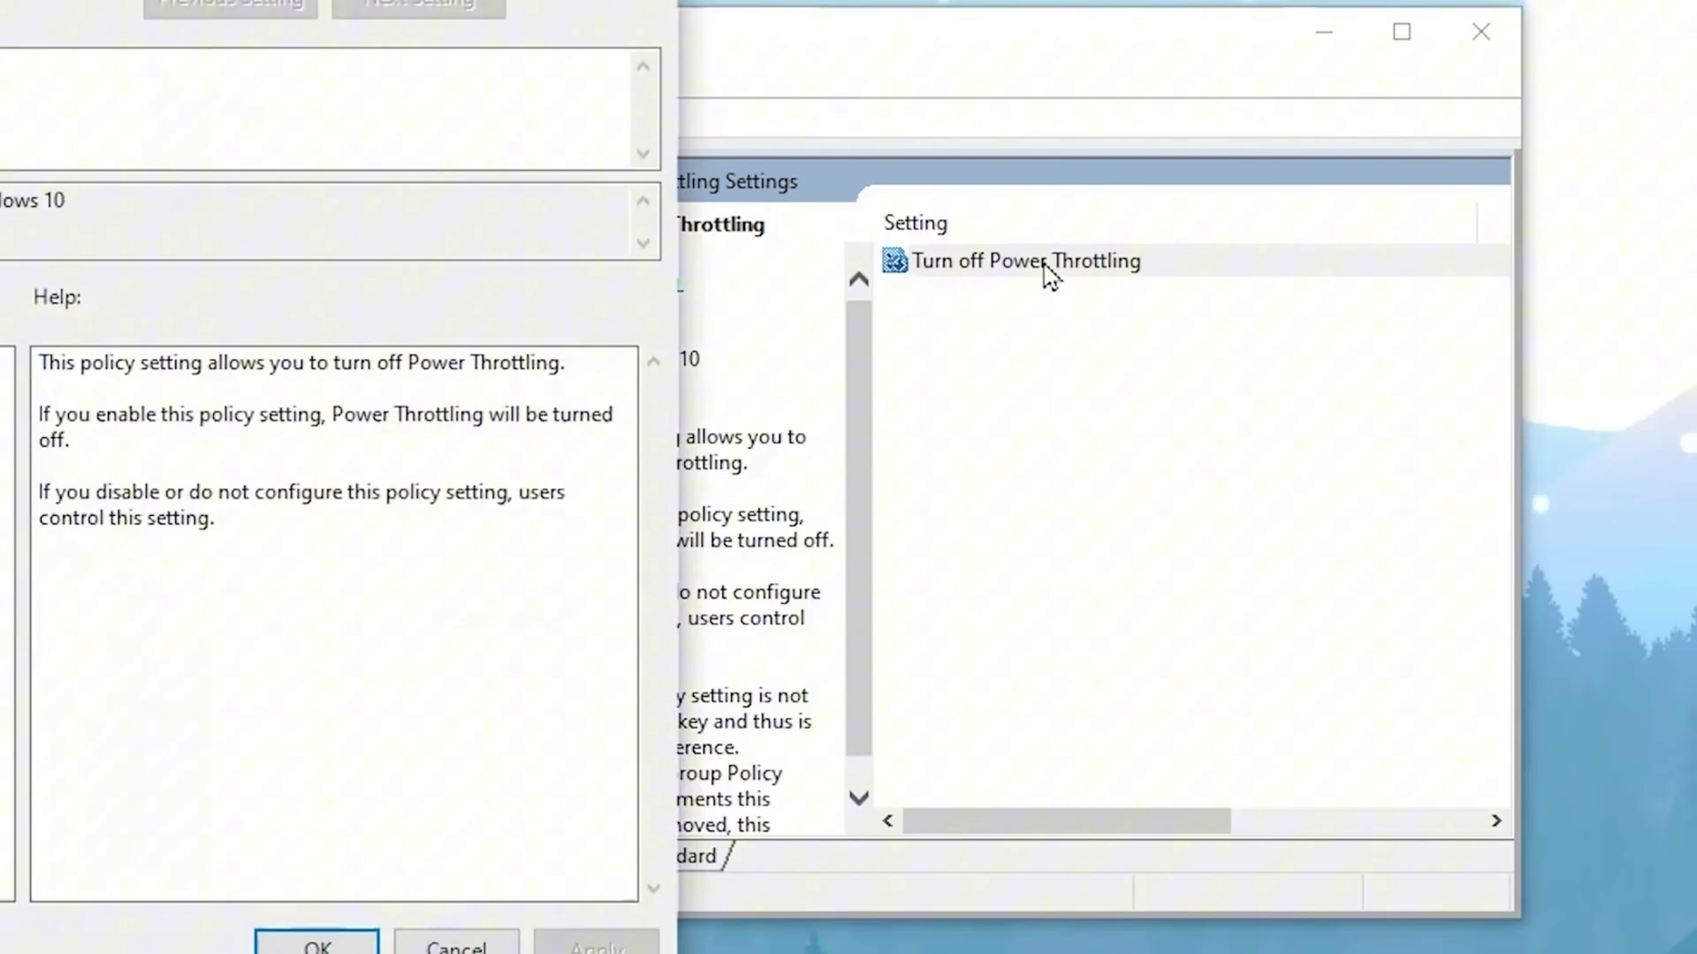
drag(241, 0, 977, 23)
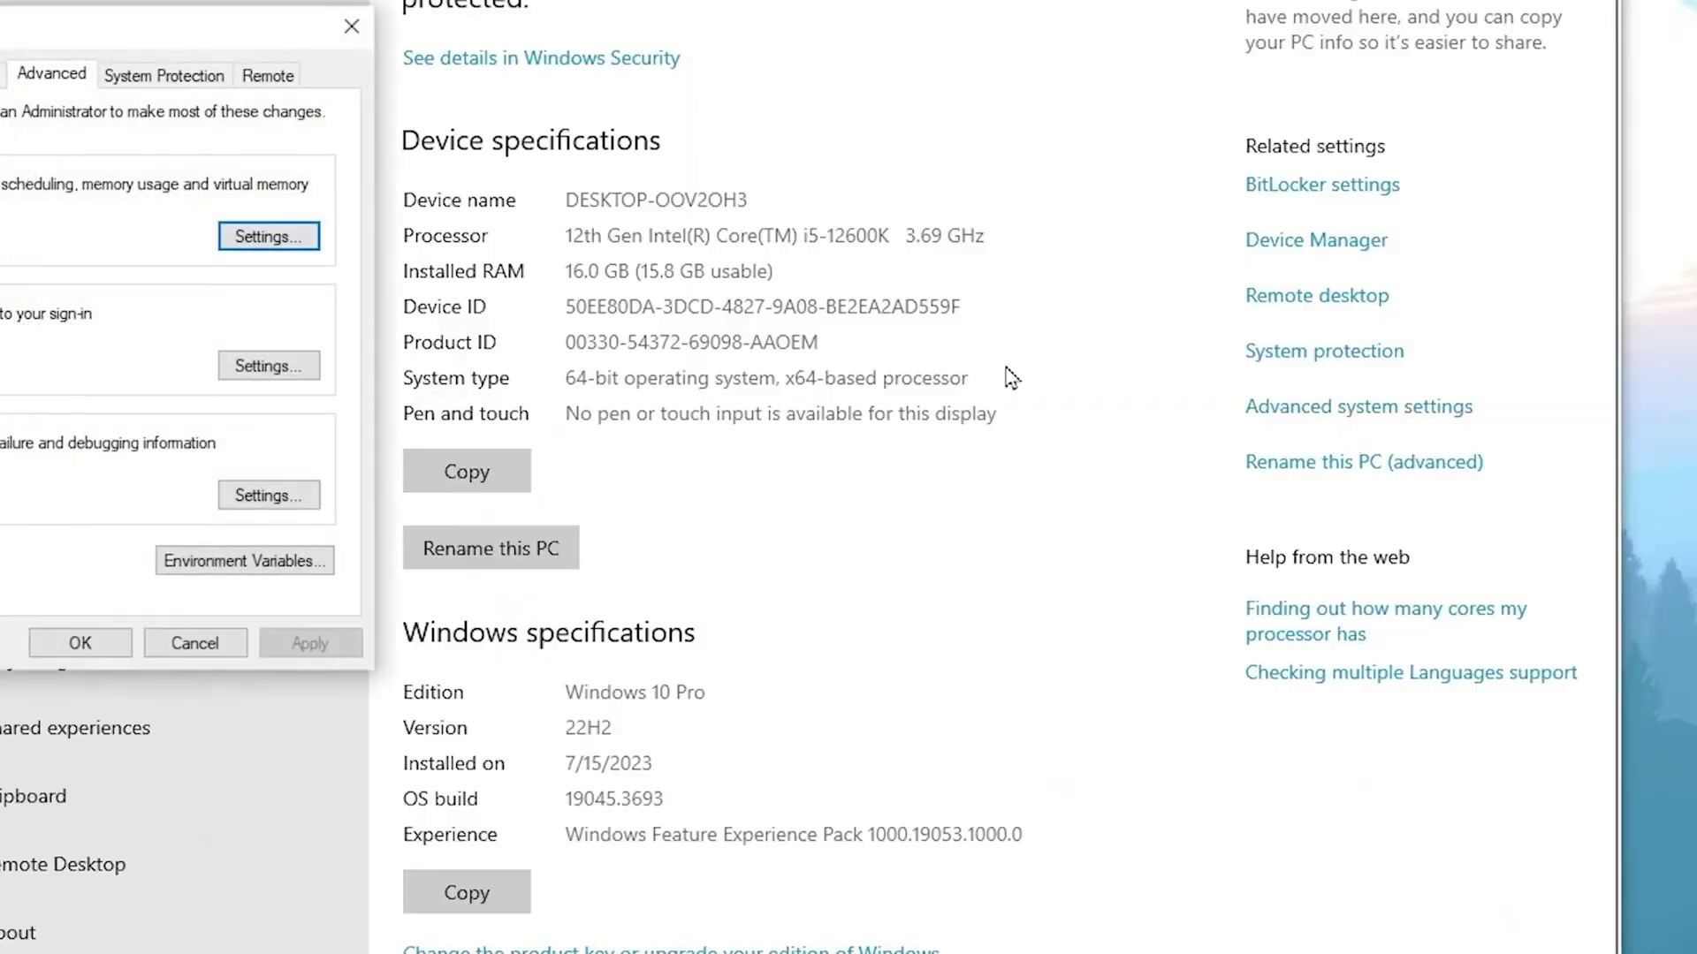
- Set visual effects for best performance, keeping only Show thumbnails instead of icons, and apply
click(428, 236)
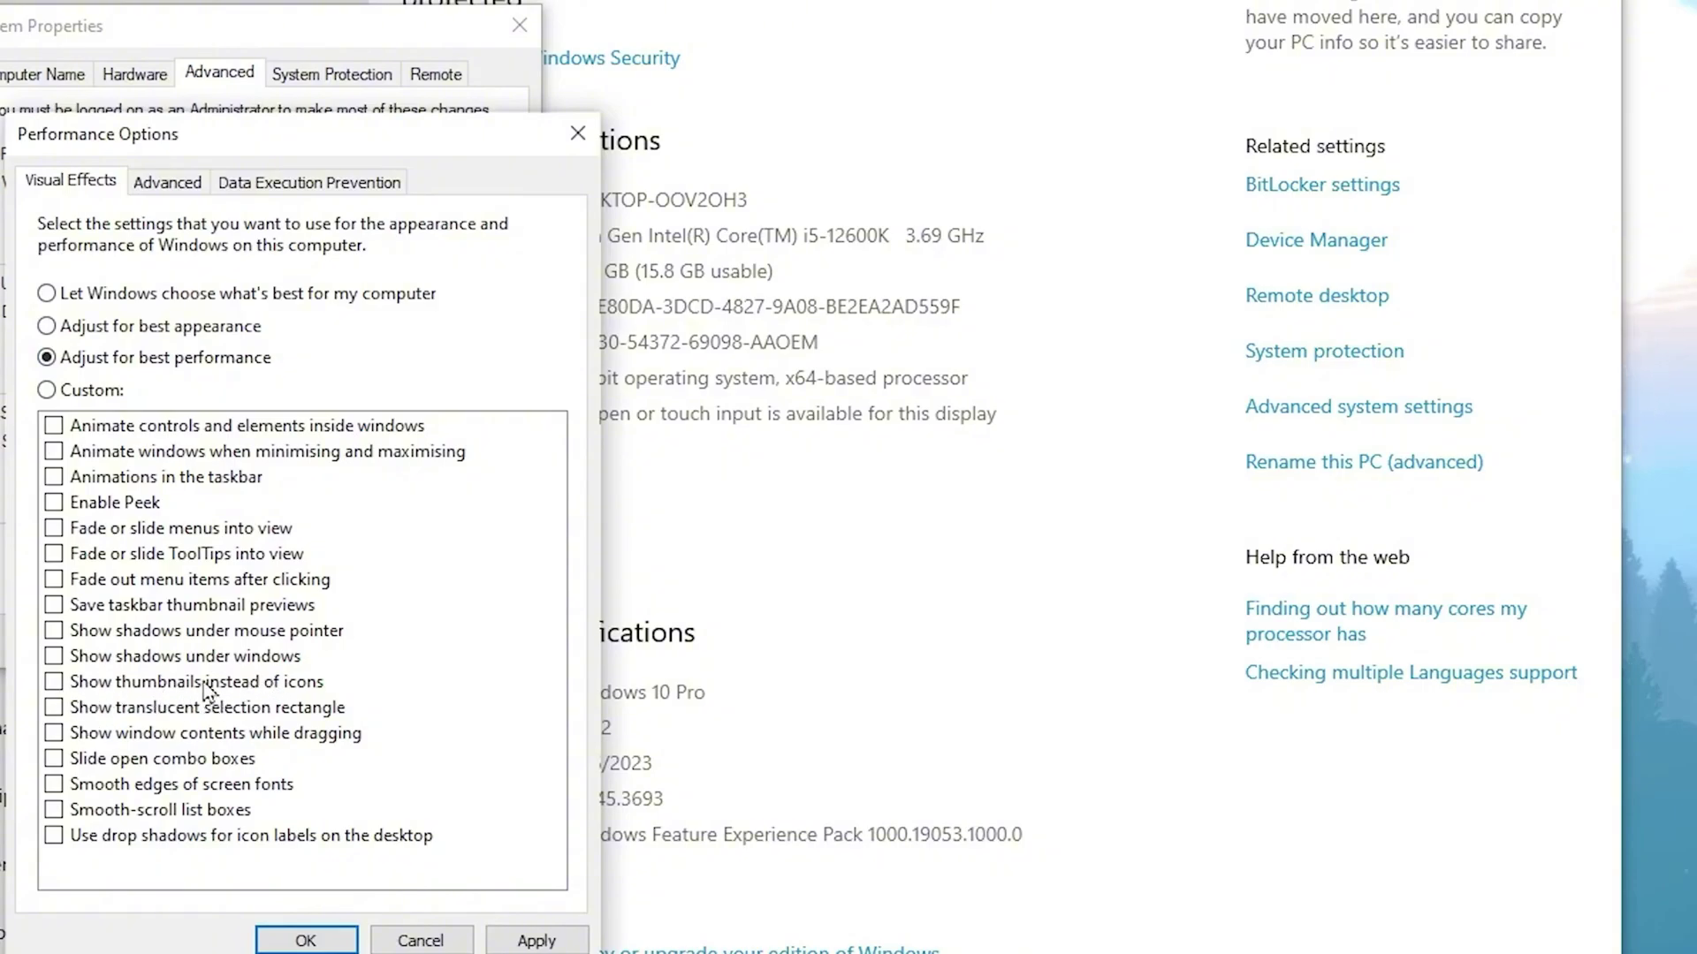
click(54, 685)
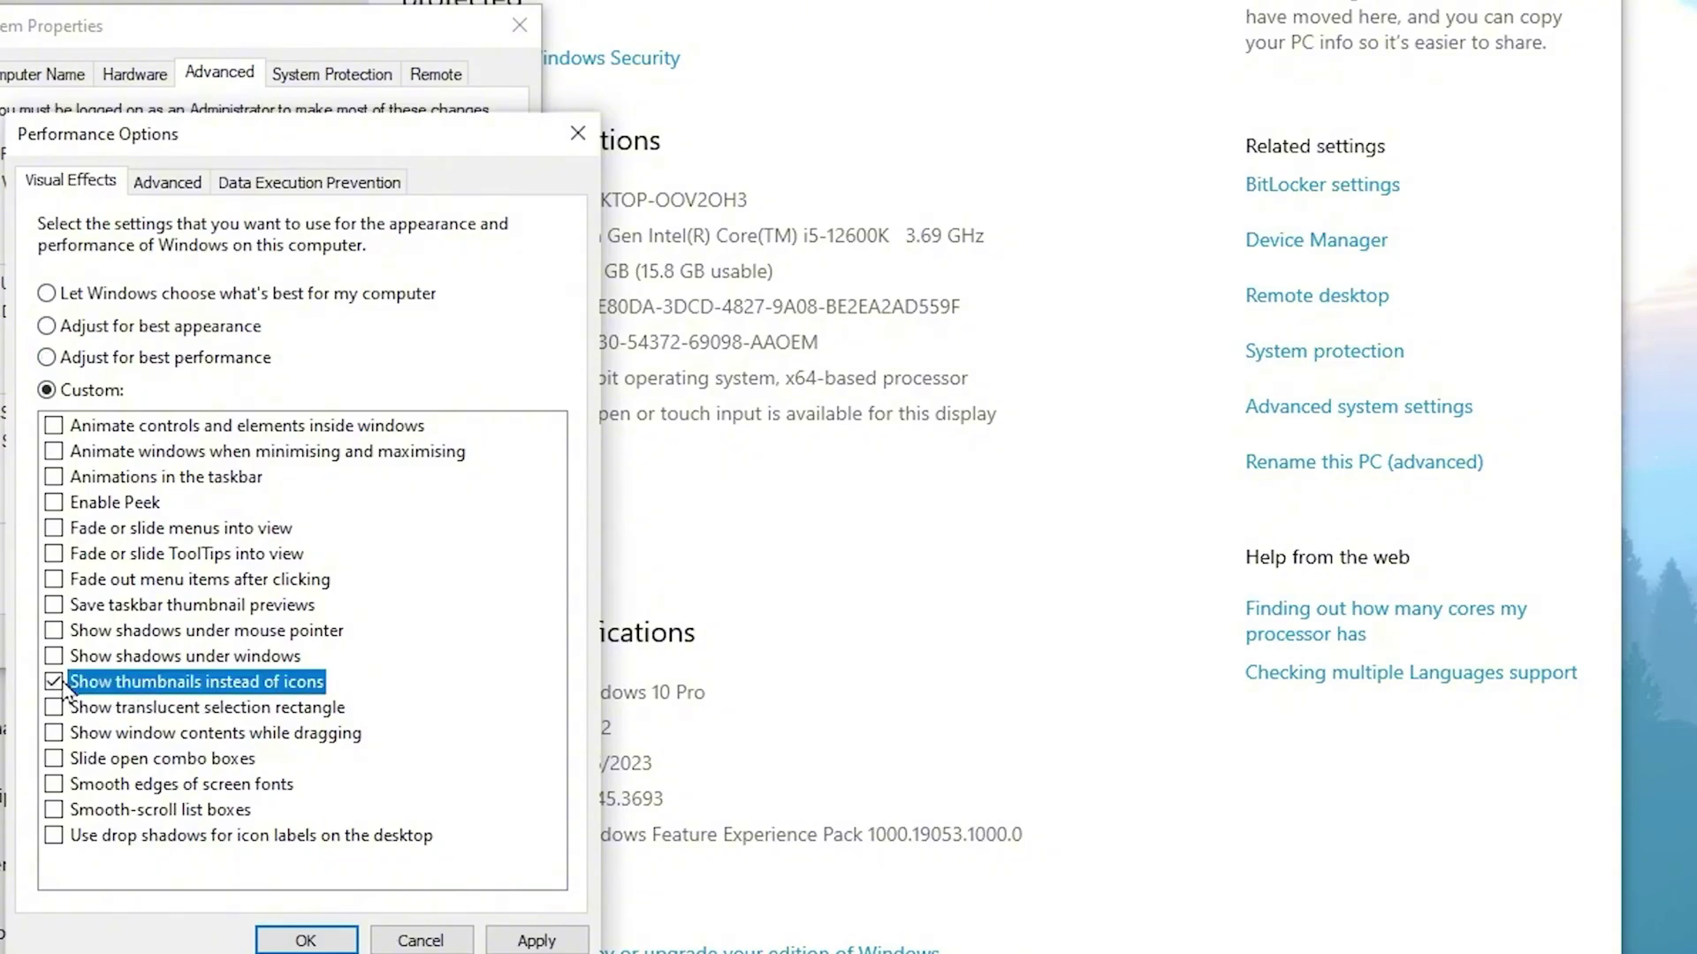
click(522, 940)
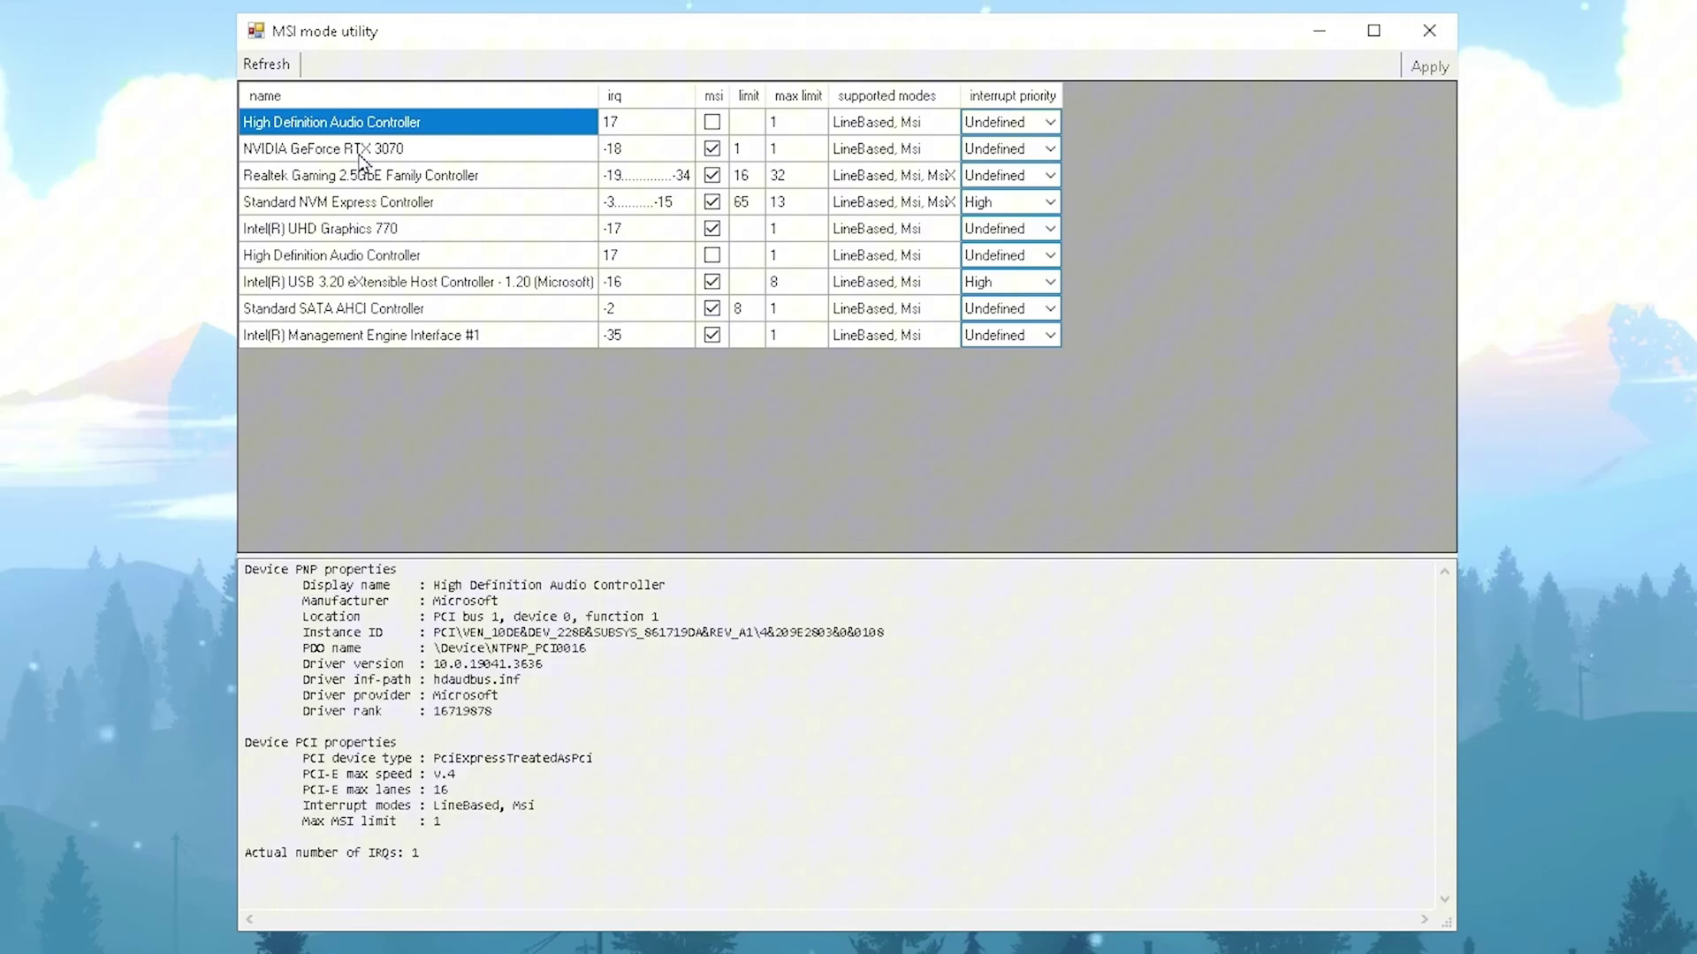
- Set the NVIDIA GeForce RTX 3070's interrupt priority to High
click(306, 152)
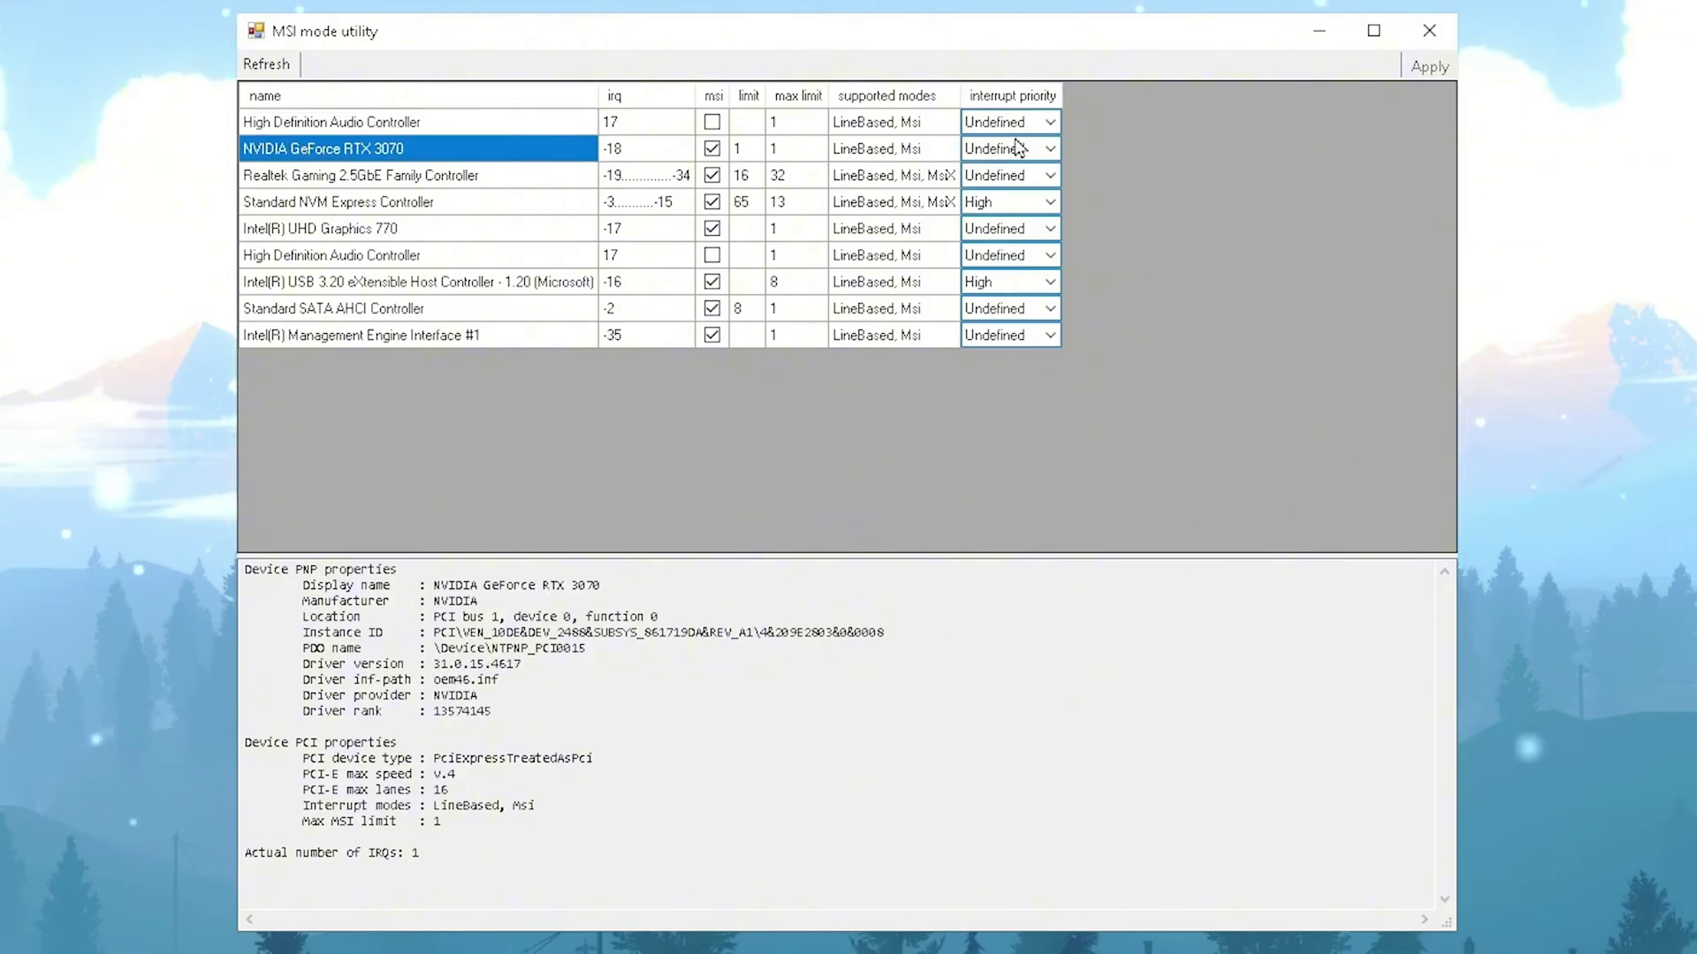
click(1050, 149)
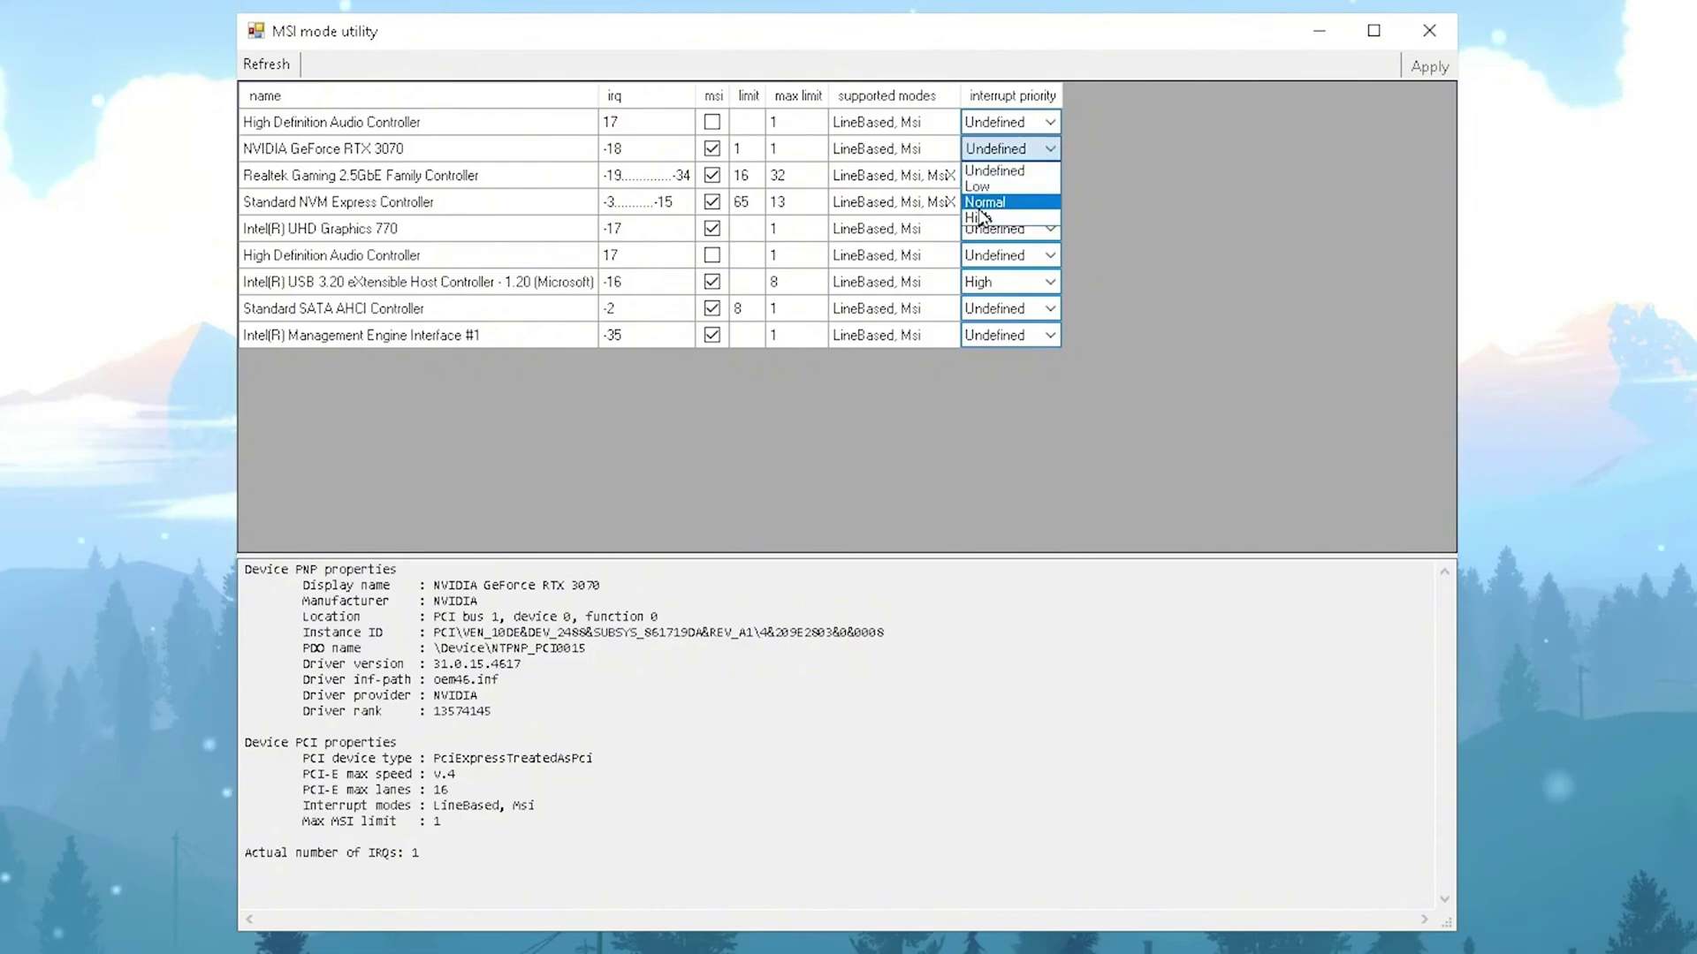
click(994, 217)
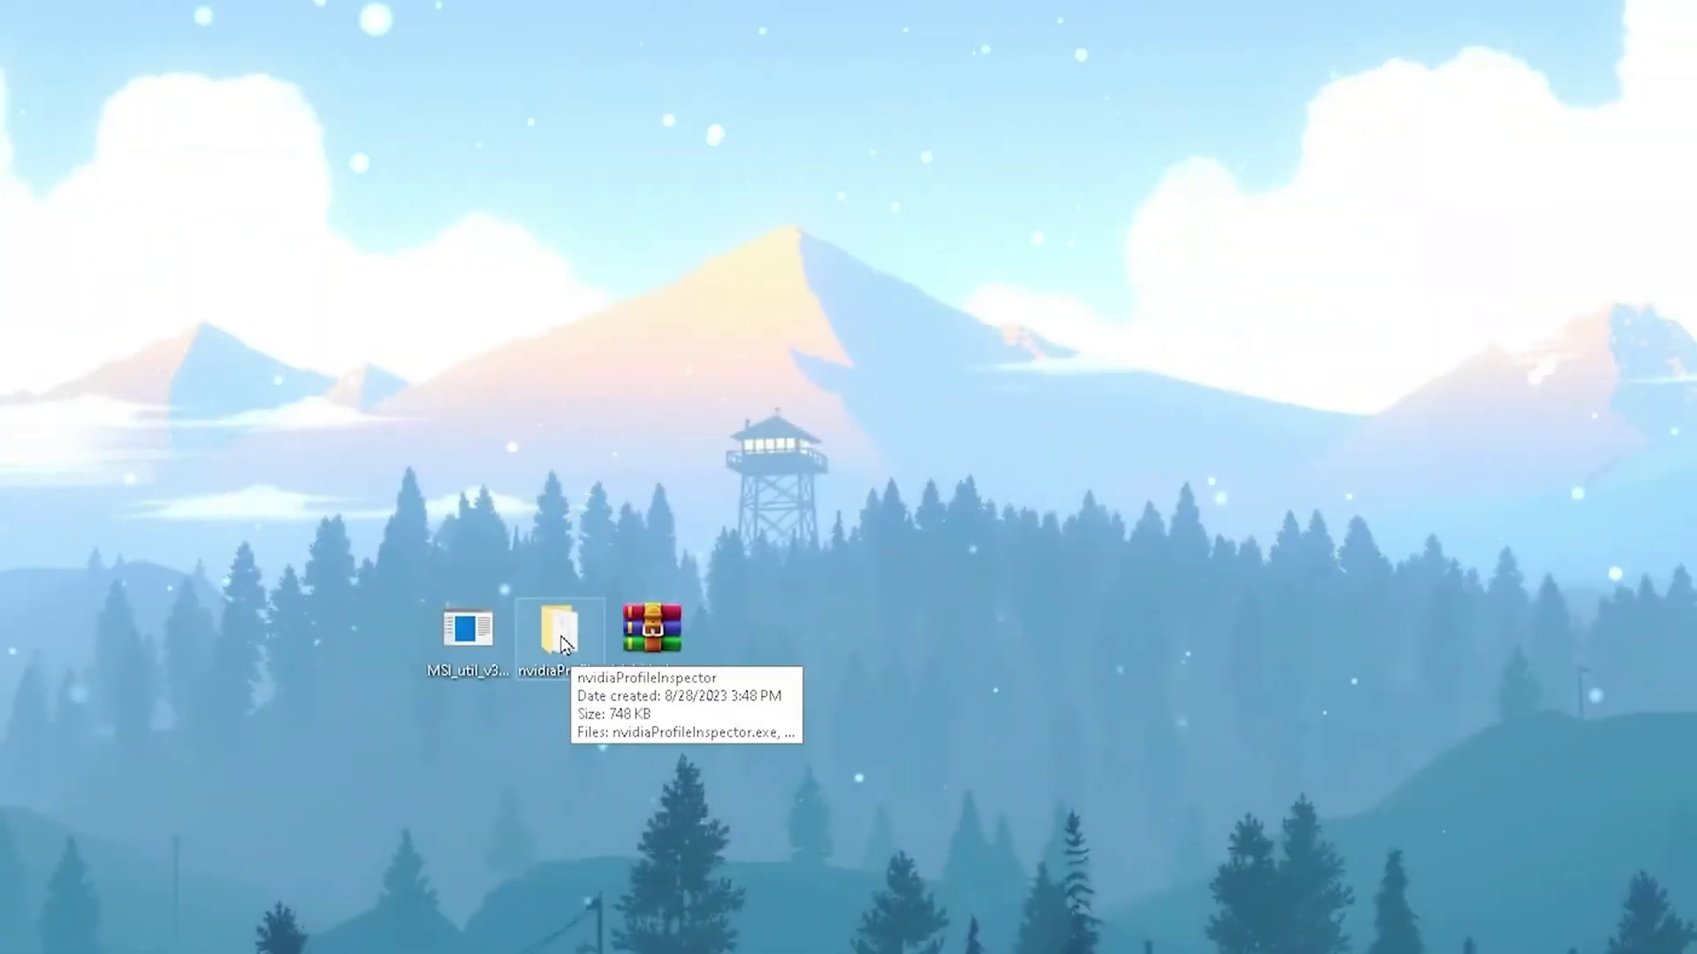
- Run nvidiaProfileInspector.exe as administrator from the nvidiaProfileInspector folder
double_click(576, 629)
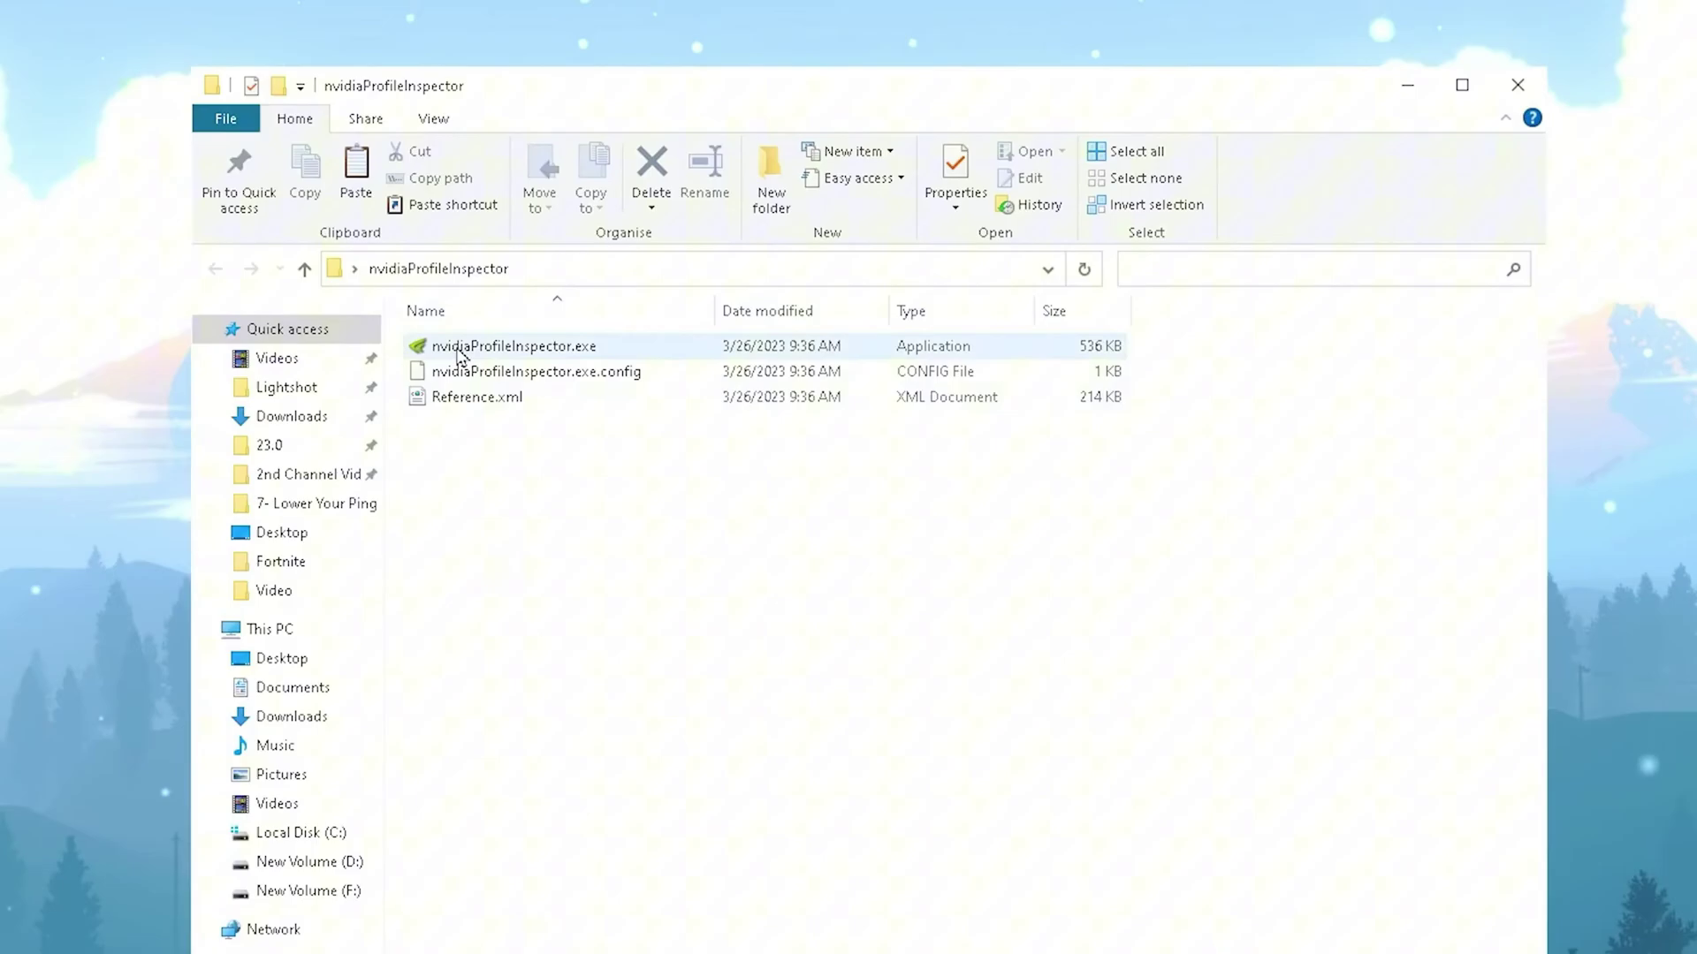
right_click(543, 352)
click(596, 415)
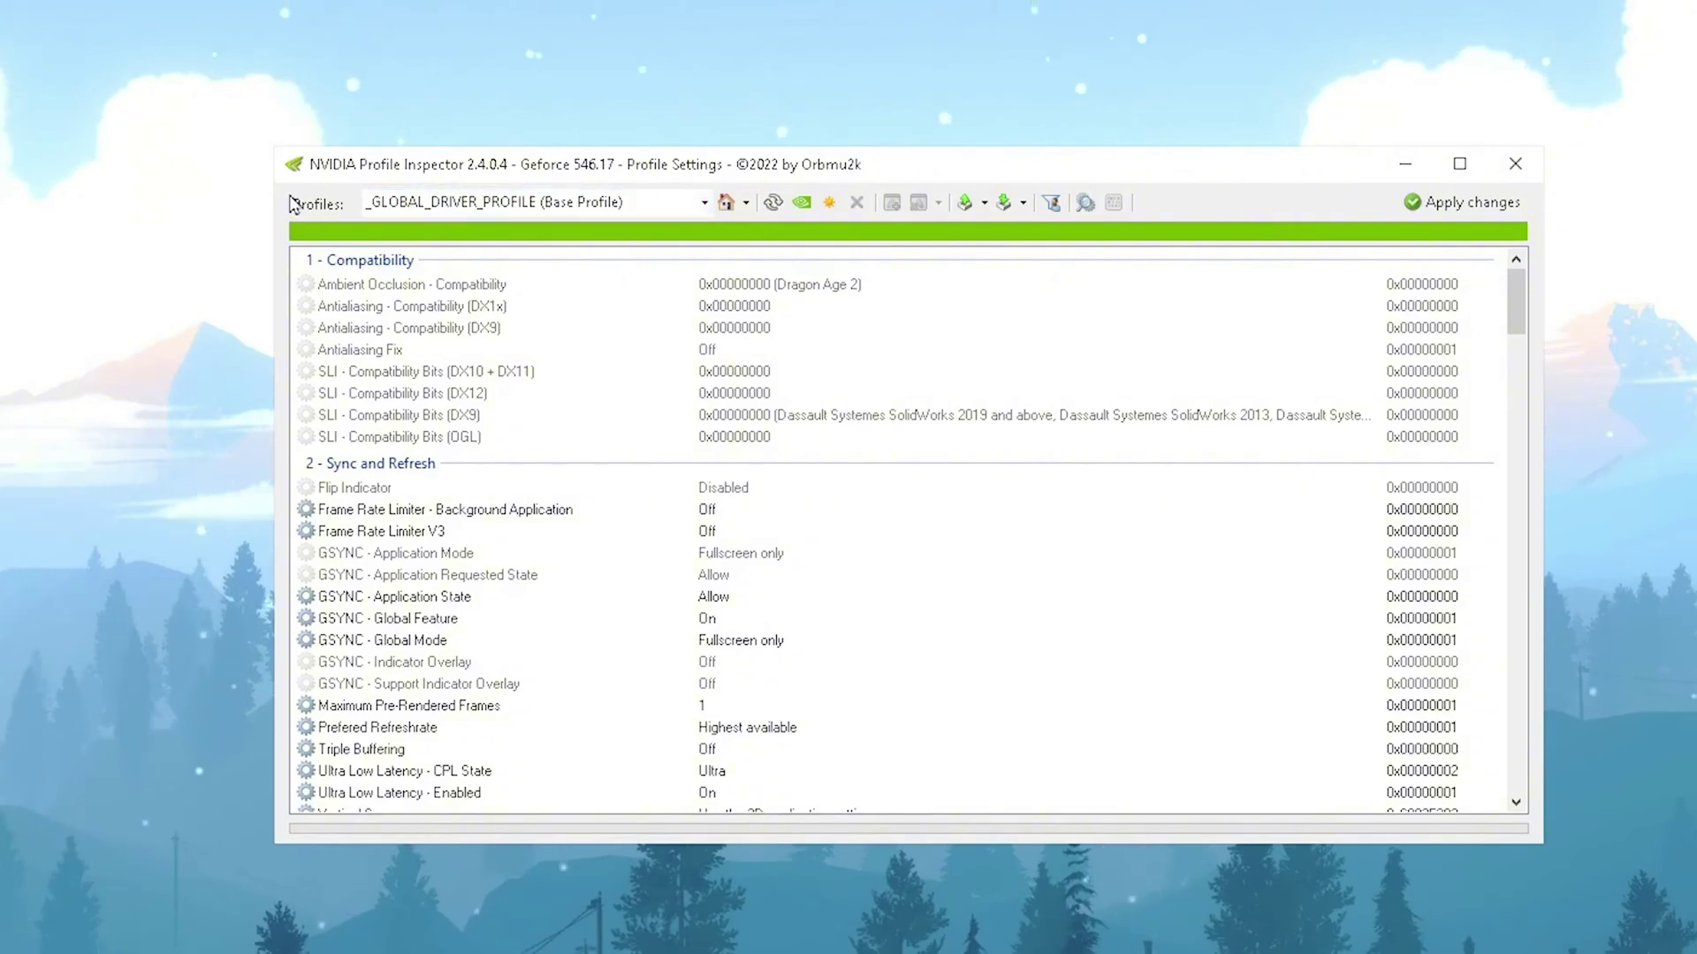
- Load the FORTNITE profile and scroll down to its antialiasing settings
click(525, 200)
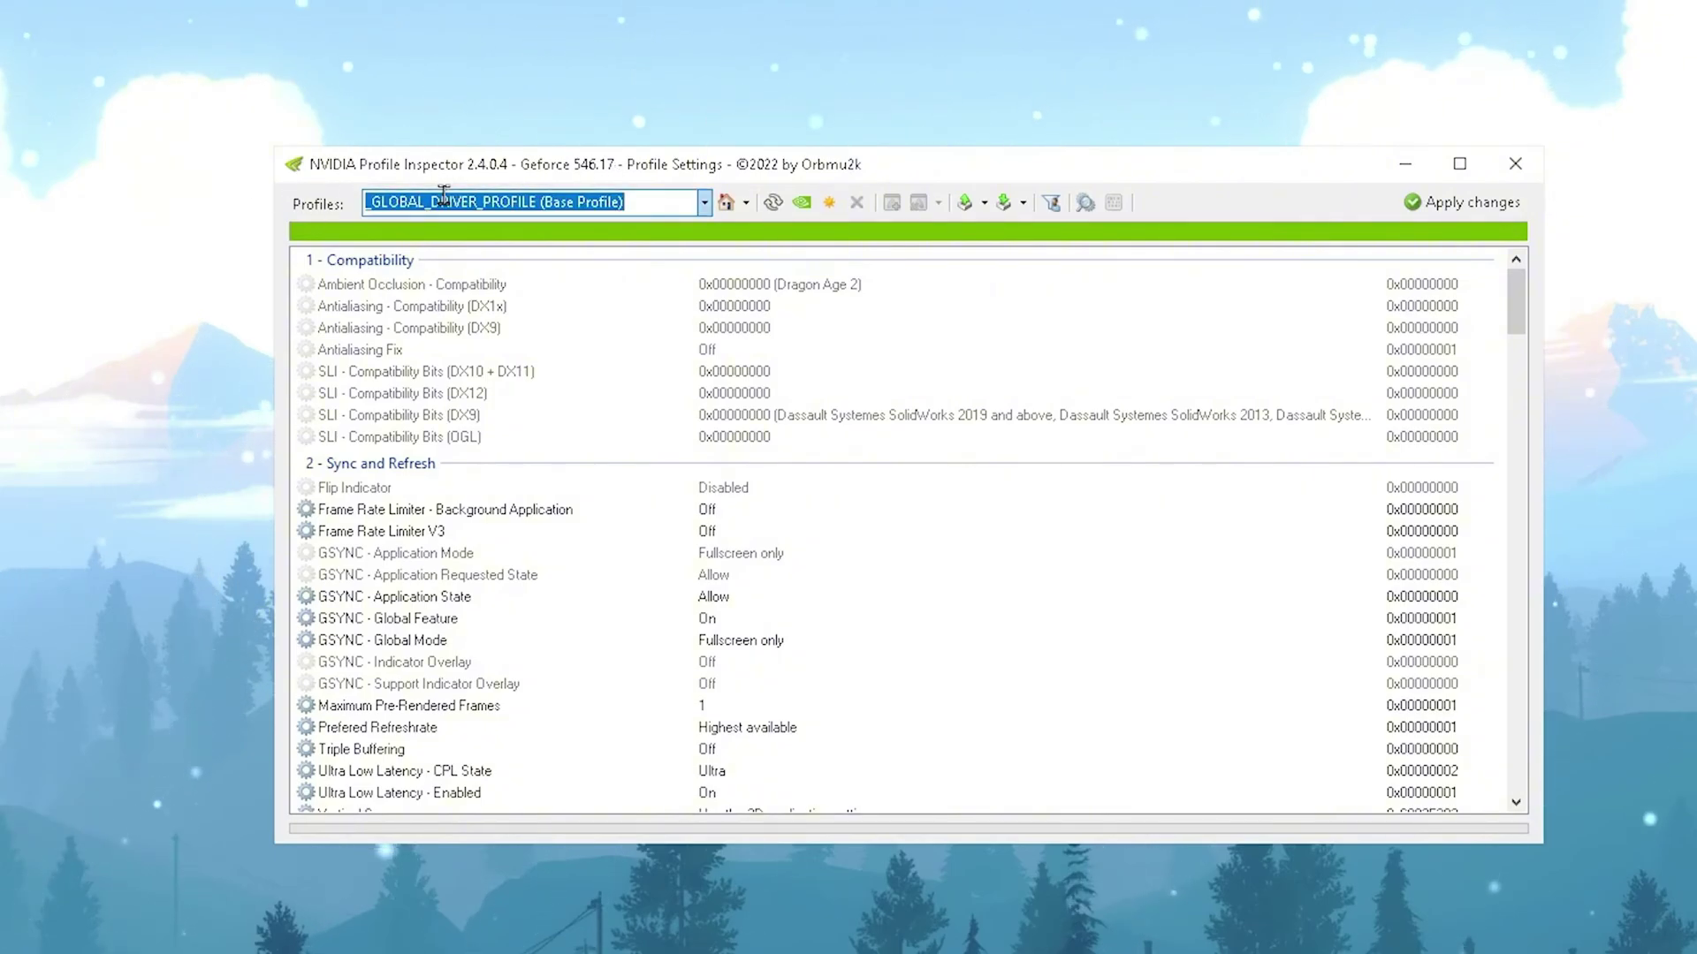
text(FORTNITE)
key(Return)
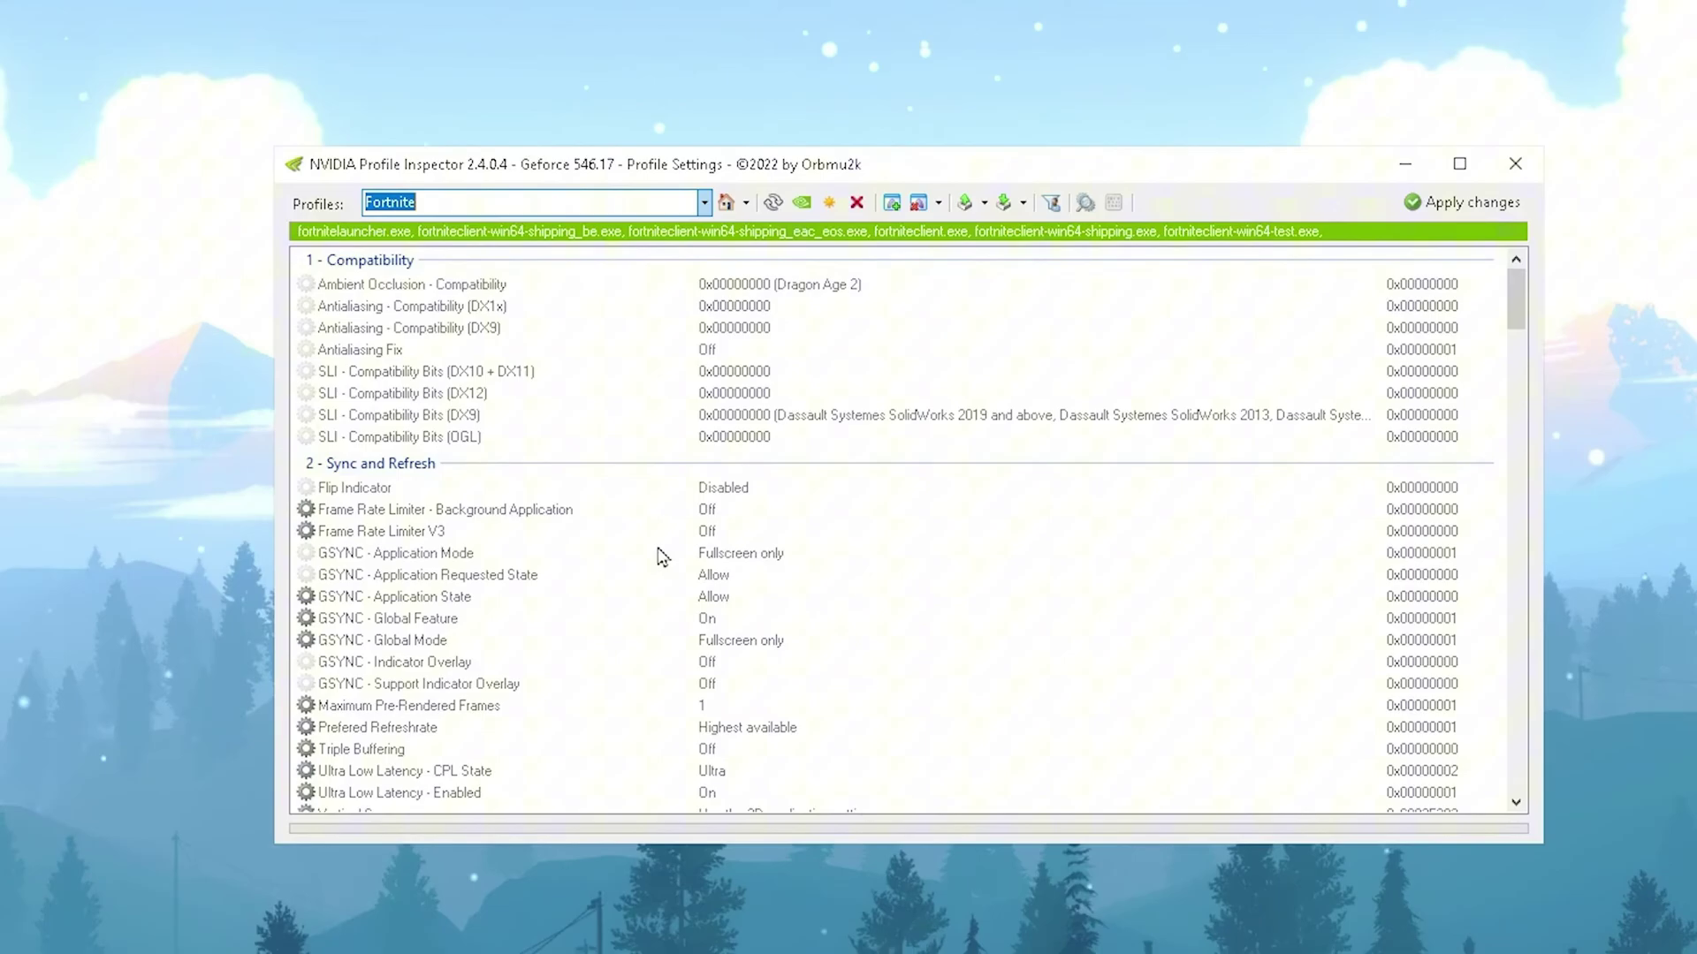
scroll(659, 557, down, 3)
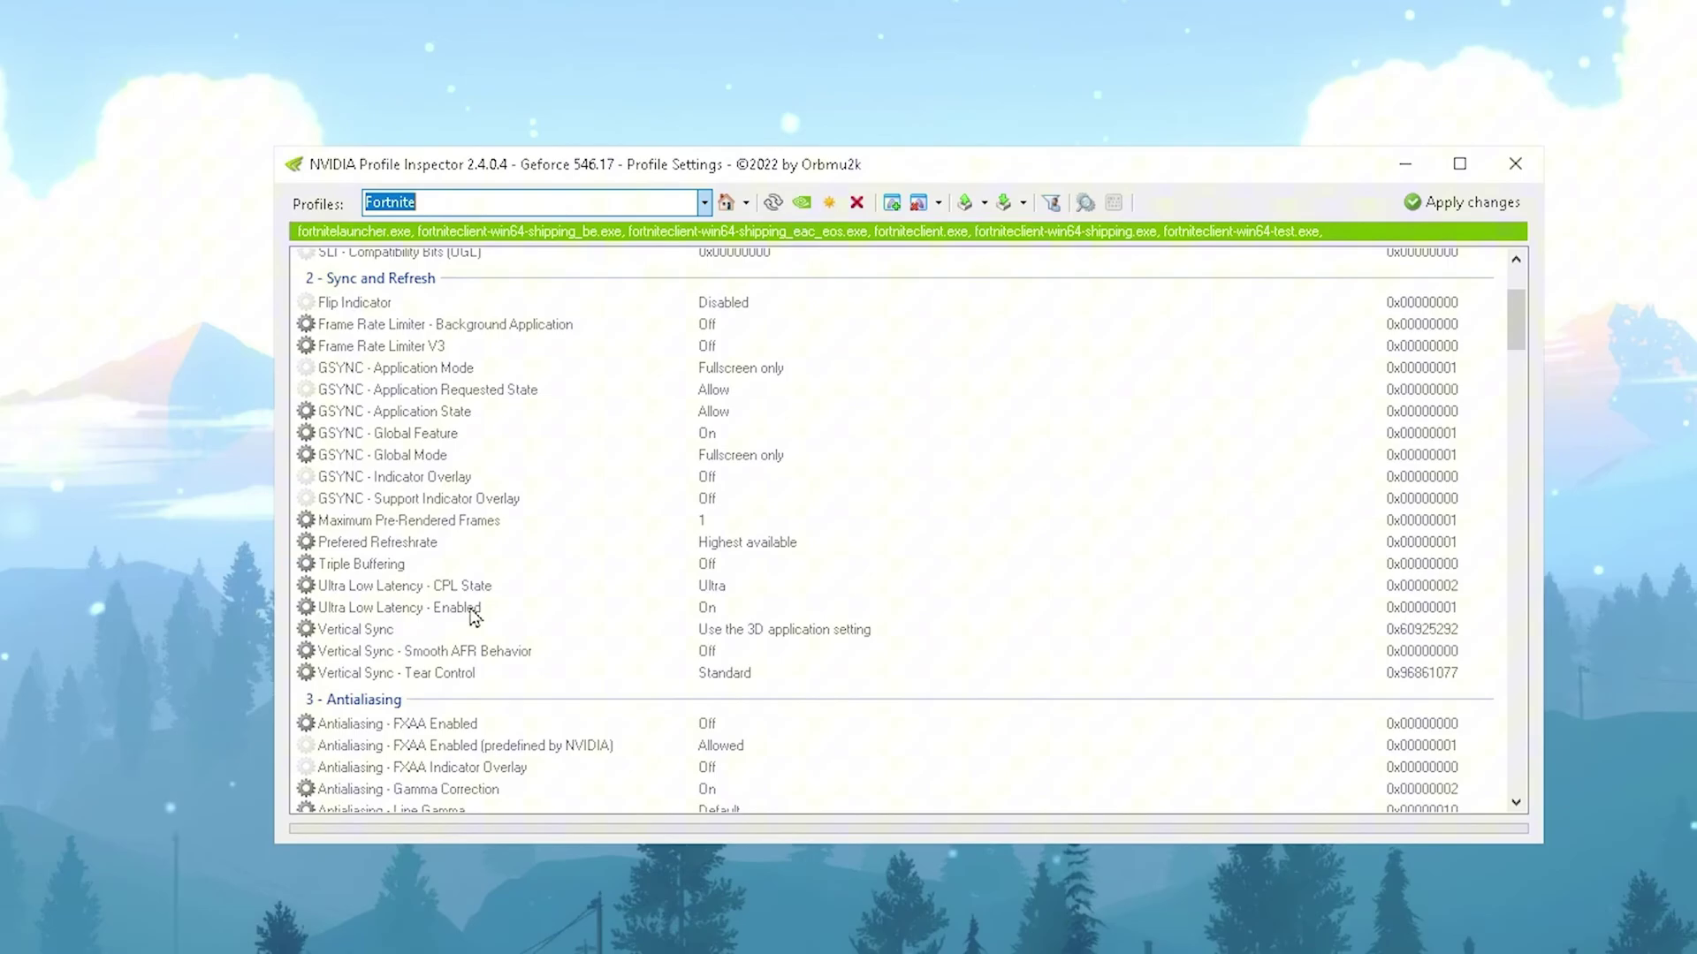
scroll(665, 575, down, 4)
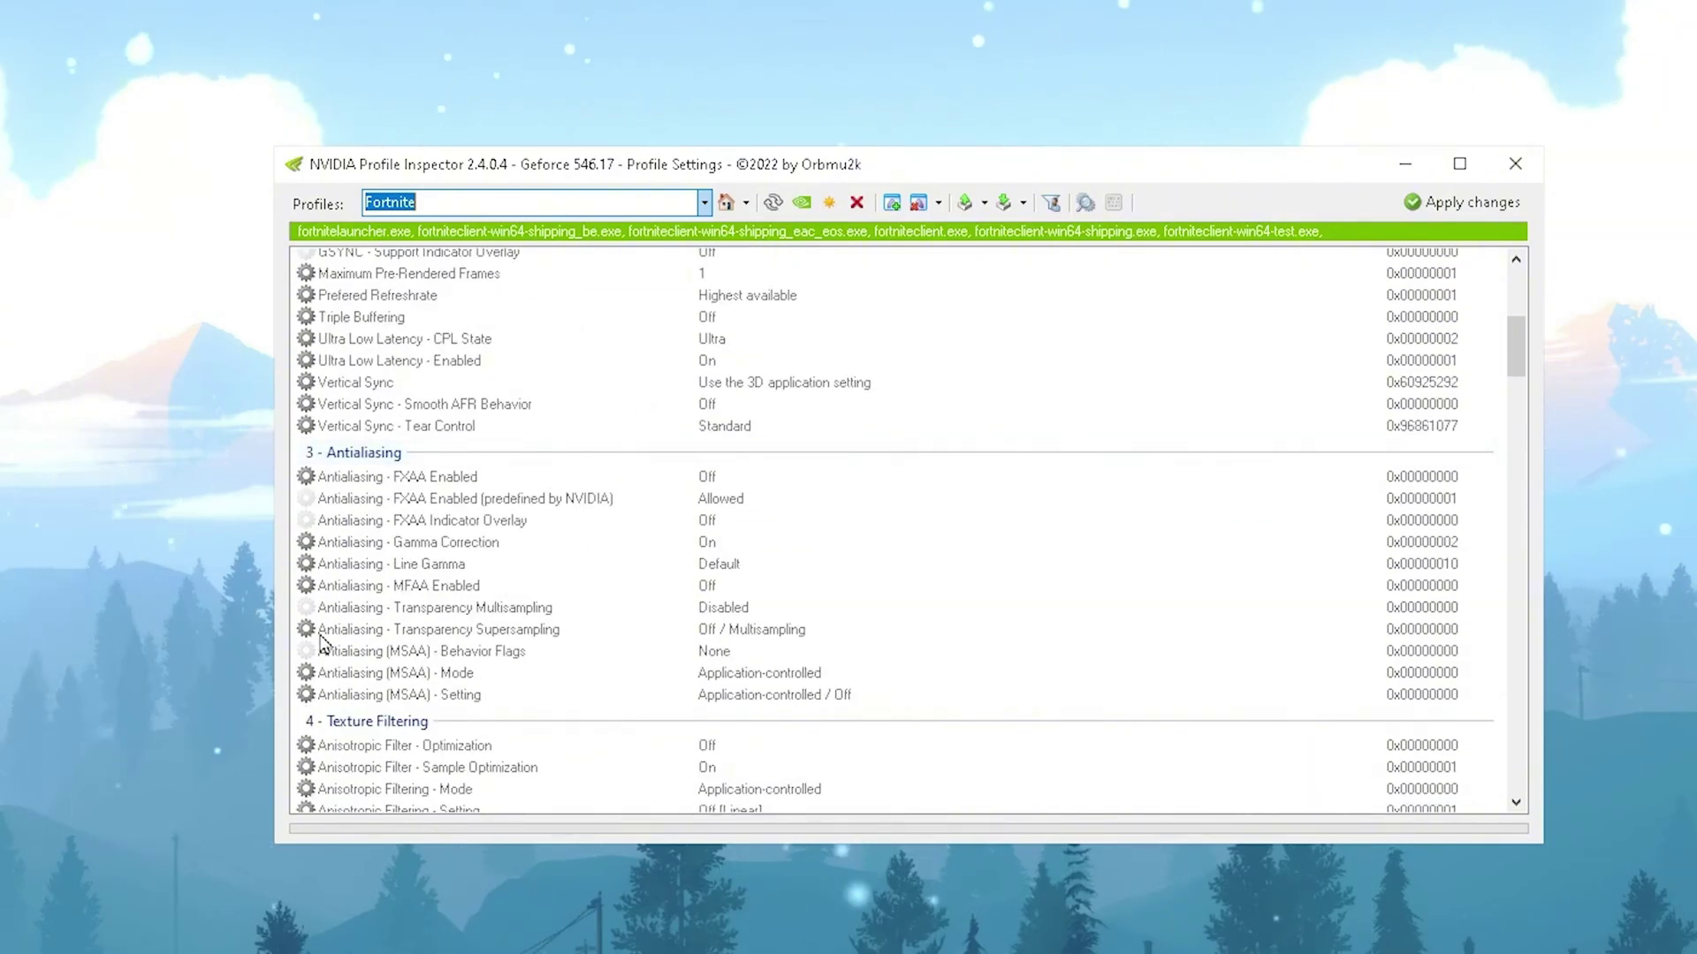
- Set Transparency Supersampling to AA_MODE_REPLAY_MODE_ALL
click(804, 633)
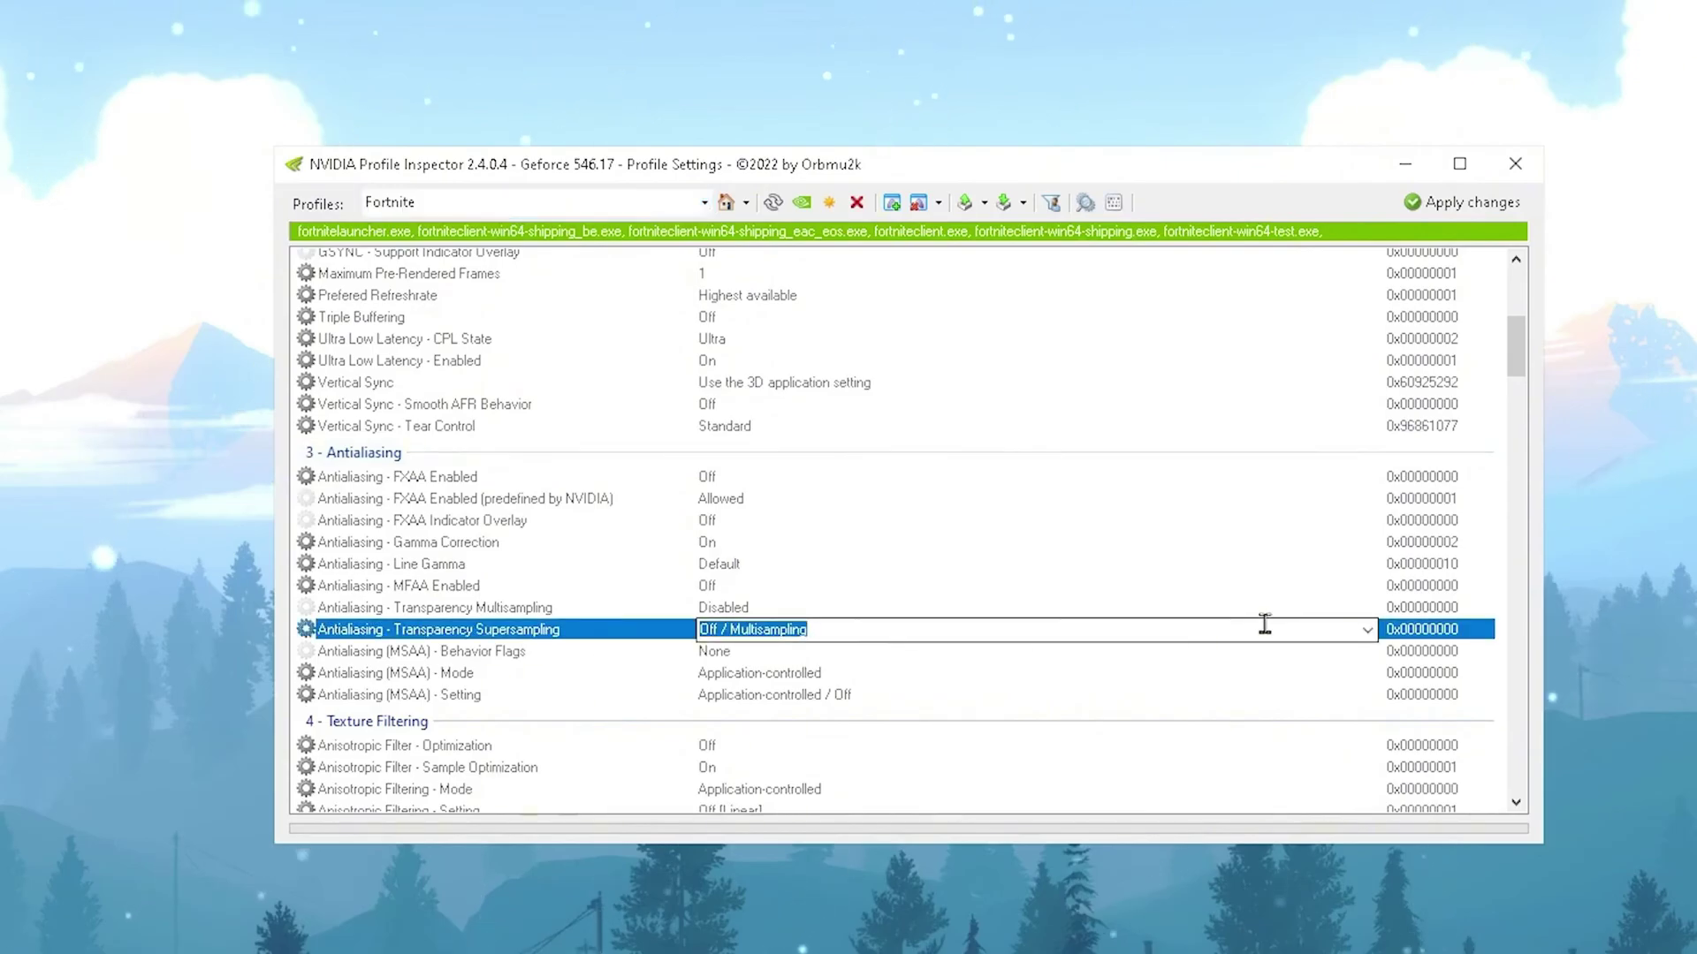
click(1367, 629)
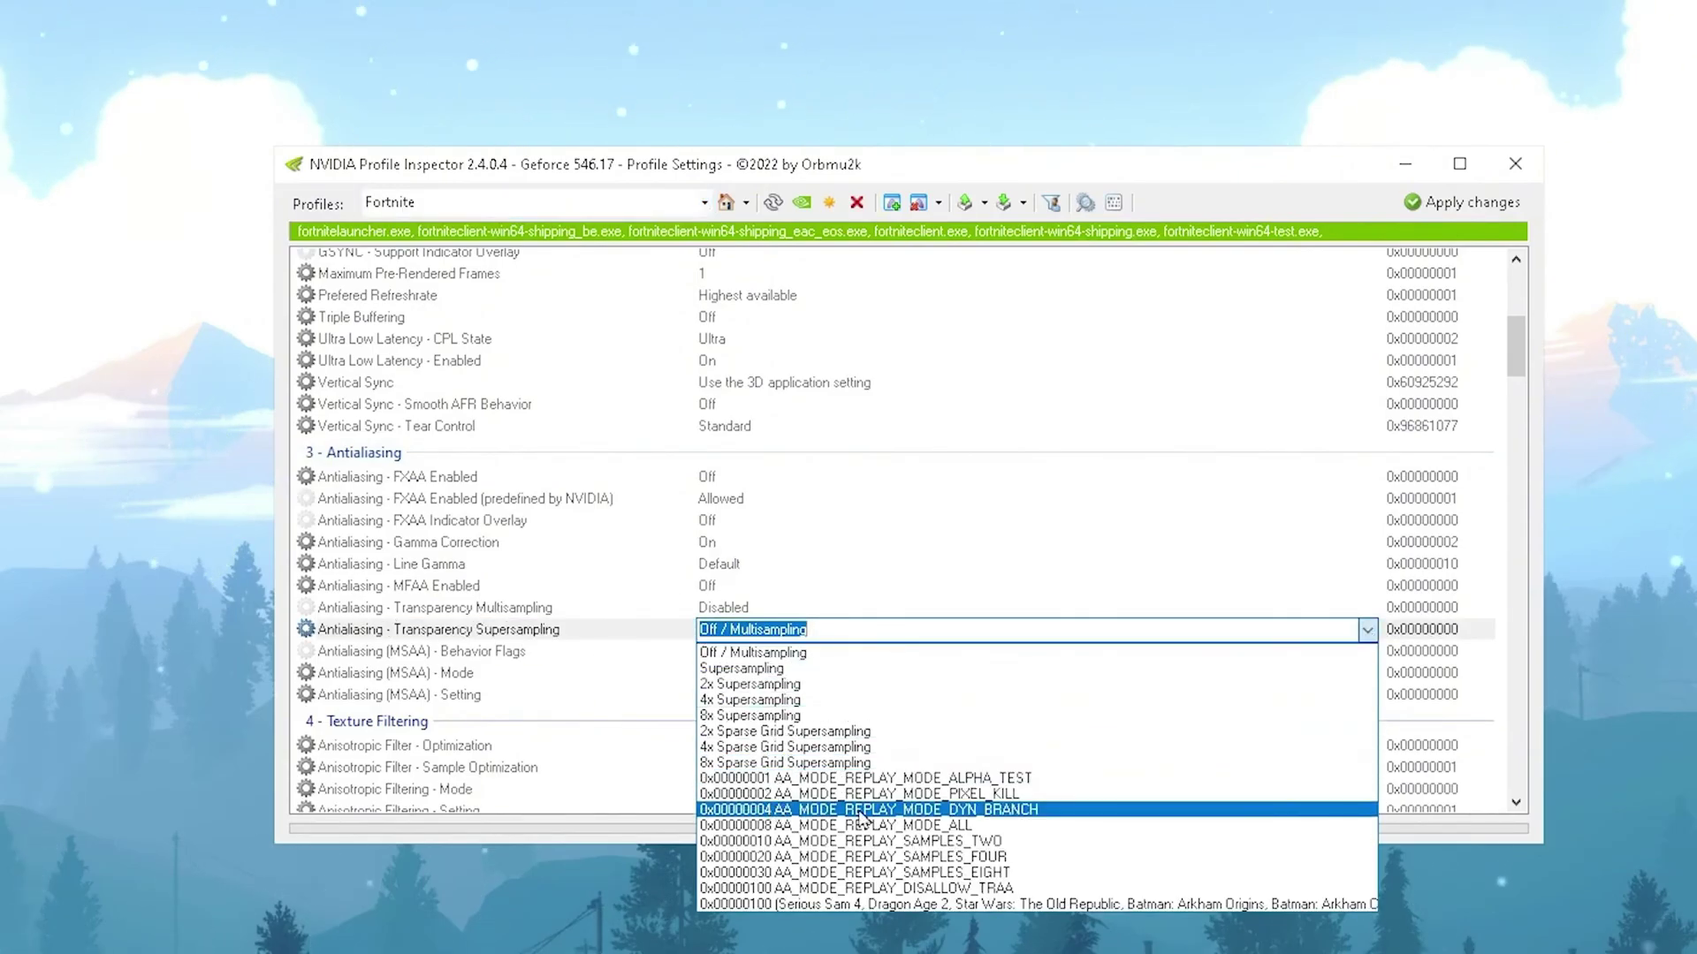
click(937, 825)
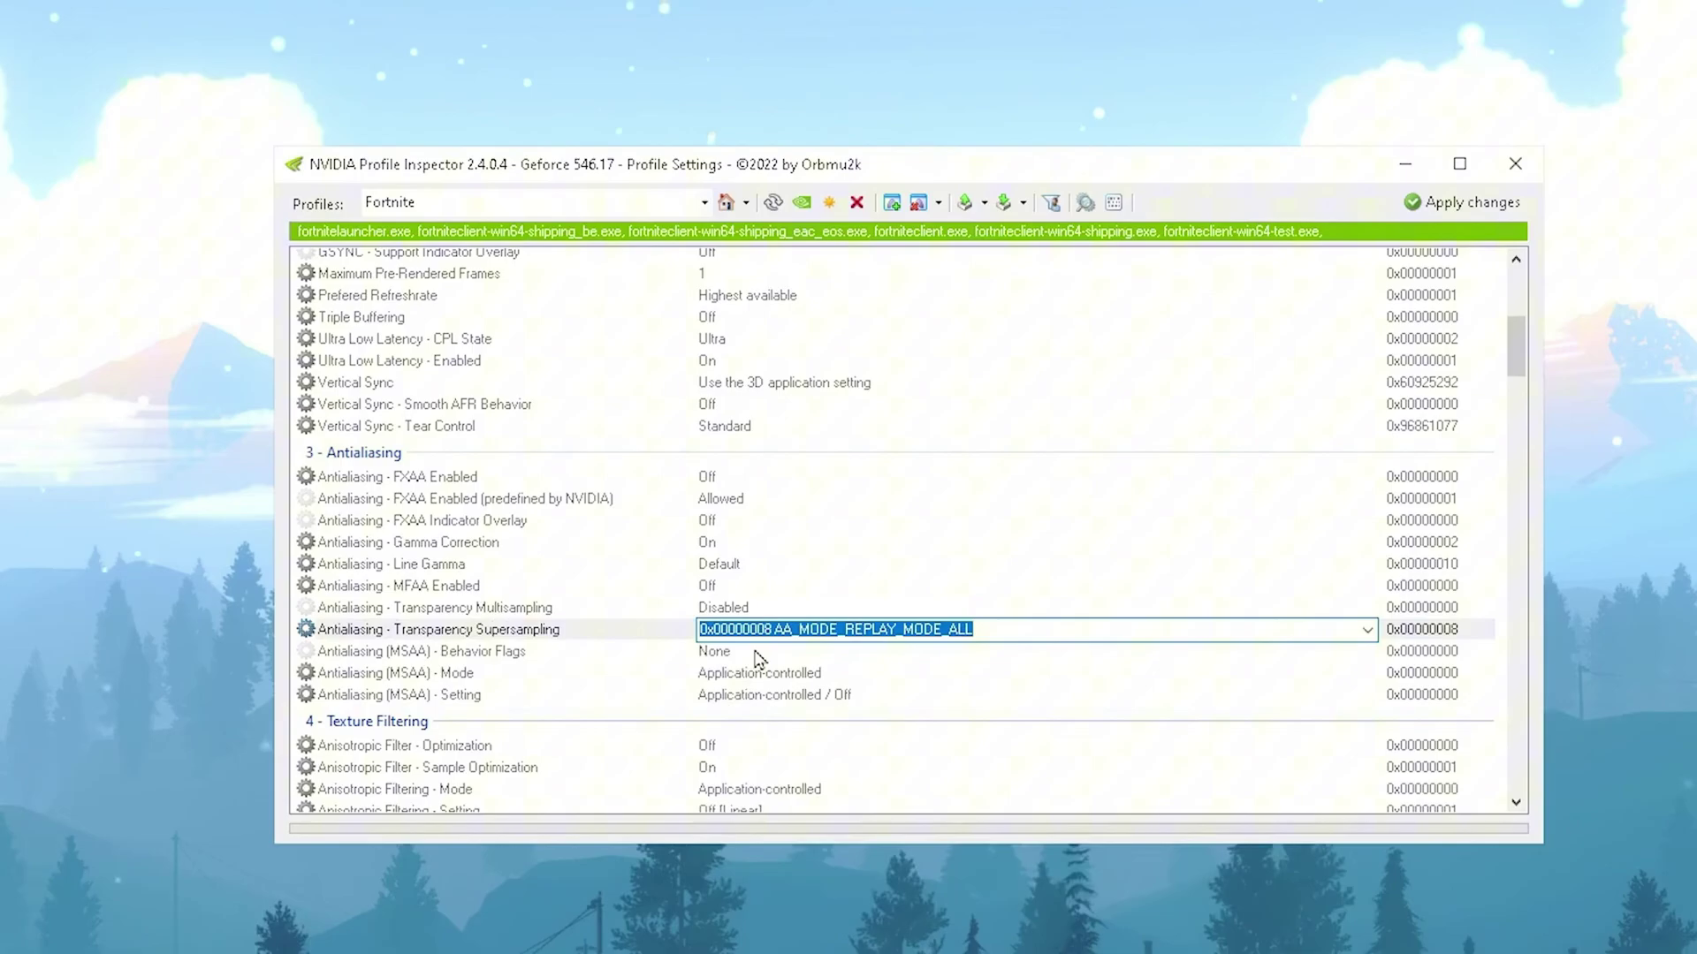
scroll(540, 477, down, 3)
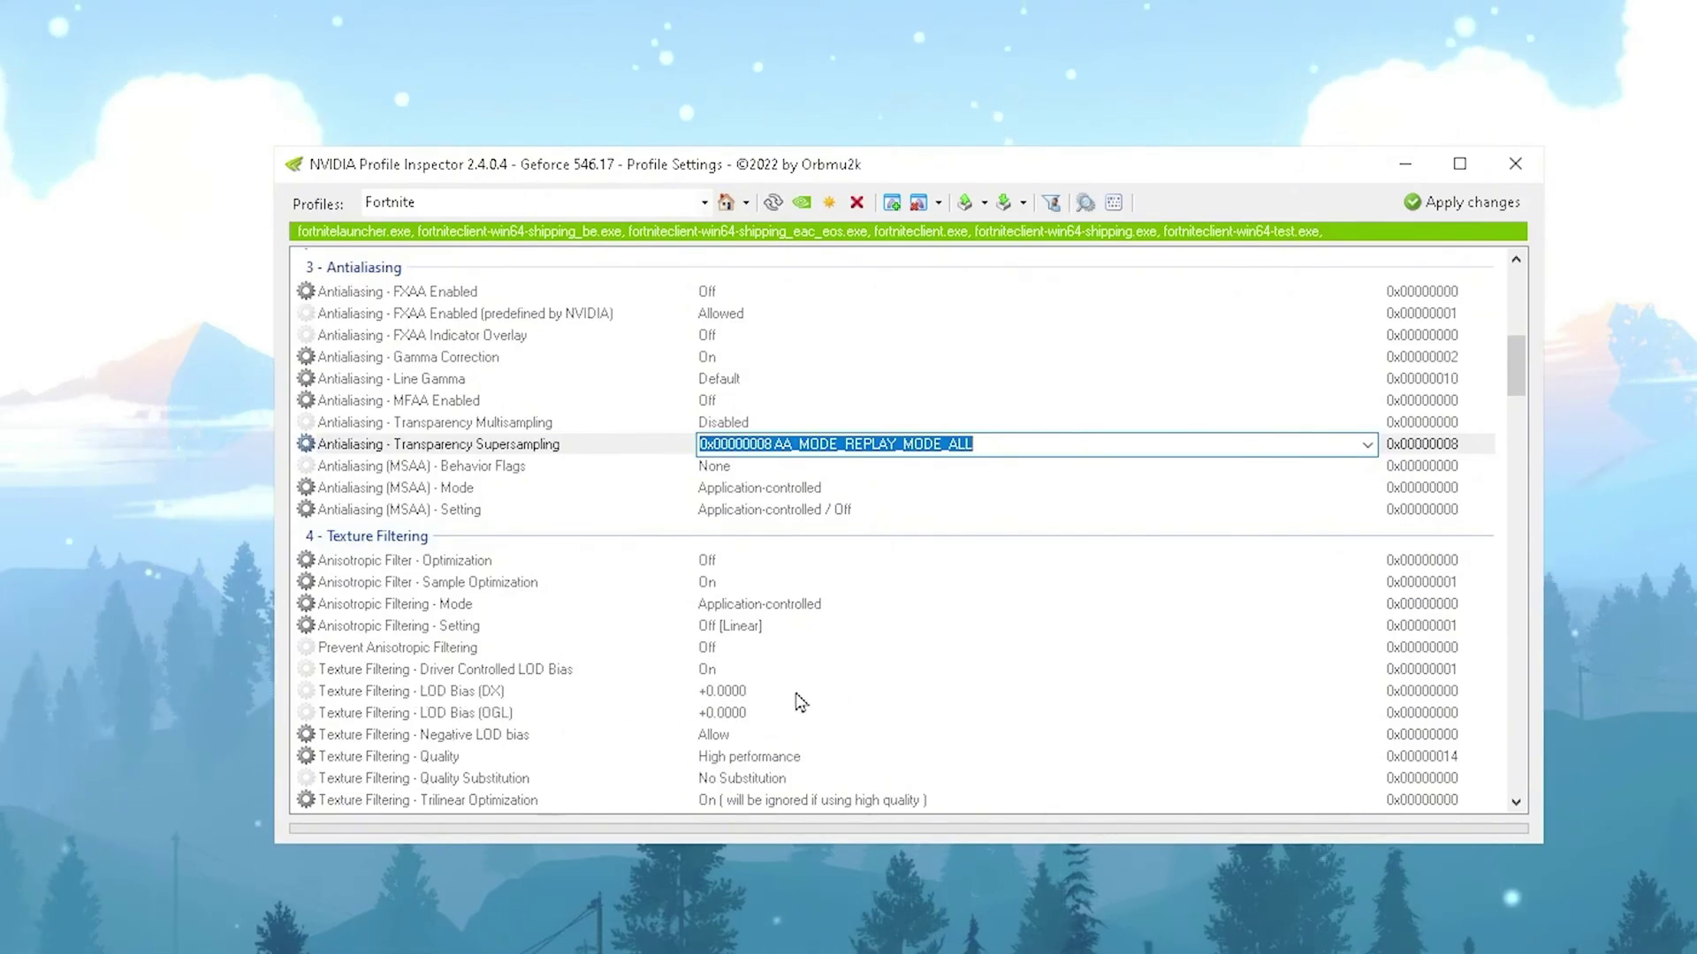
- Set both LOD Bias (DX) and LOD Bias (OGL) to +2.0000
click(747, 690)
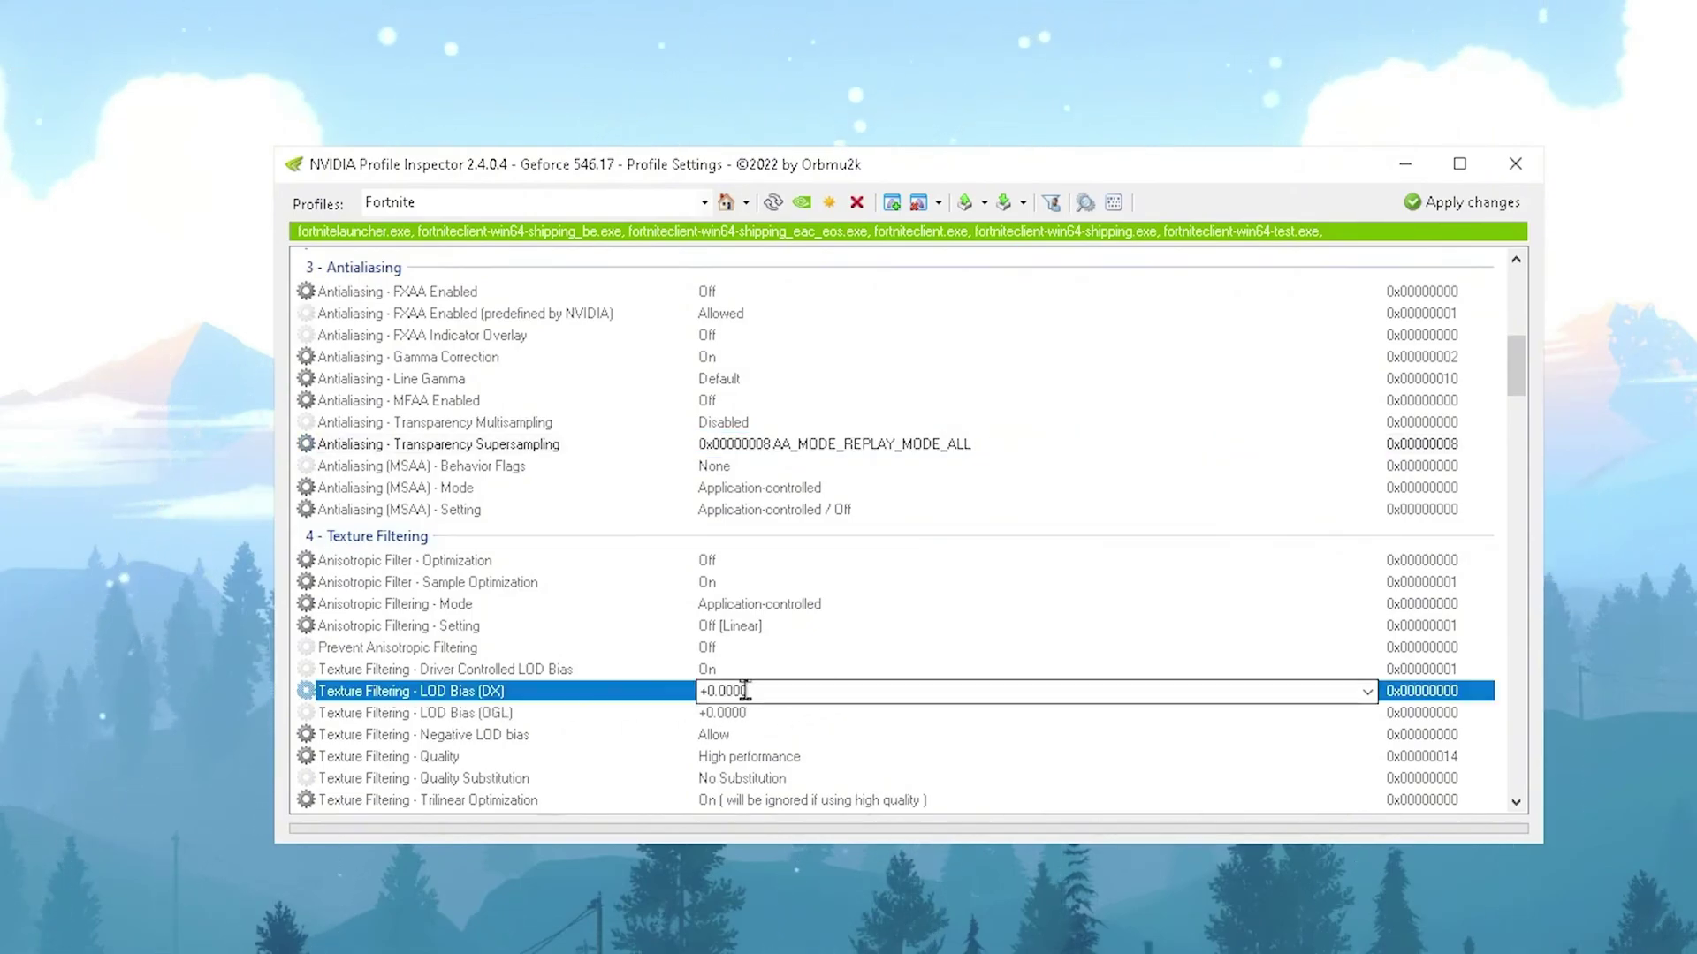
click(1367, 691)
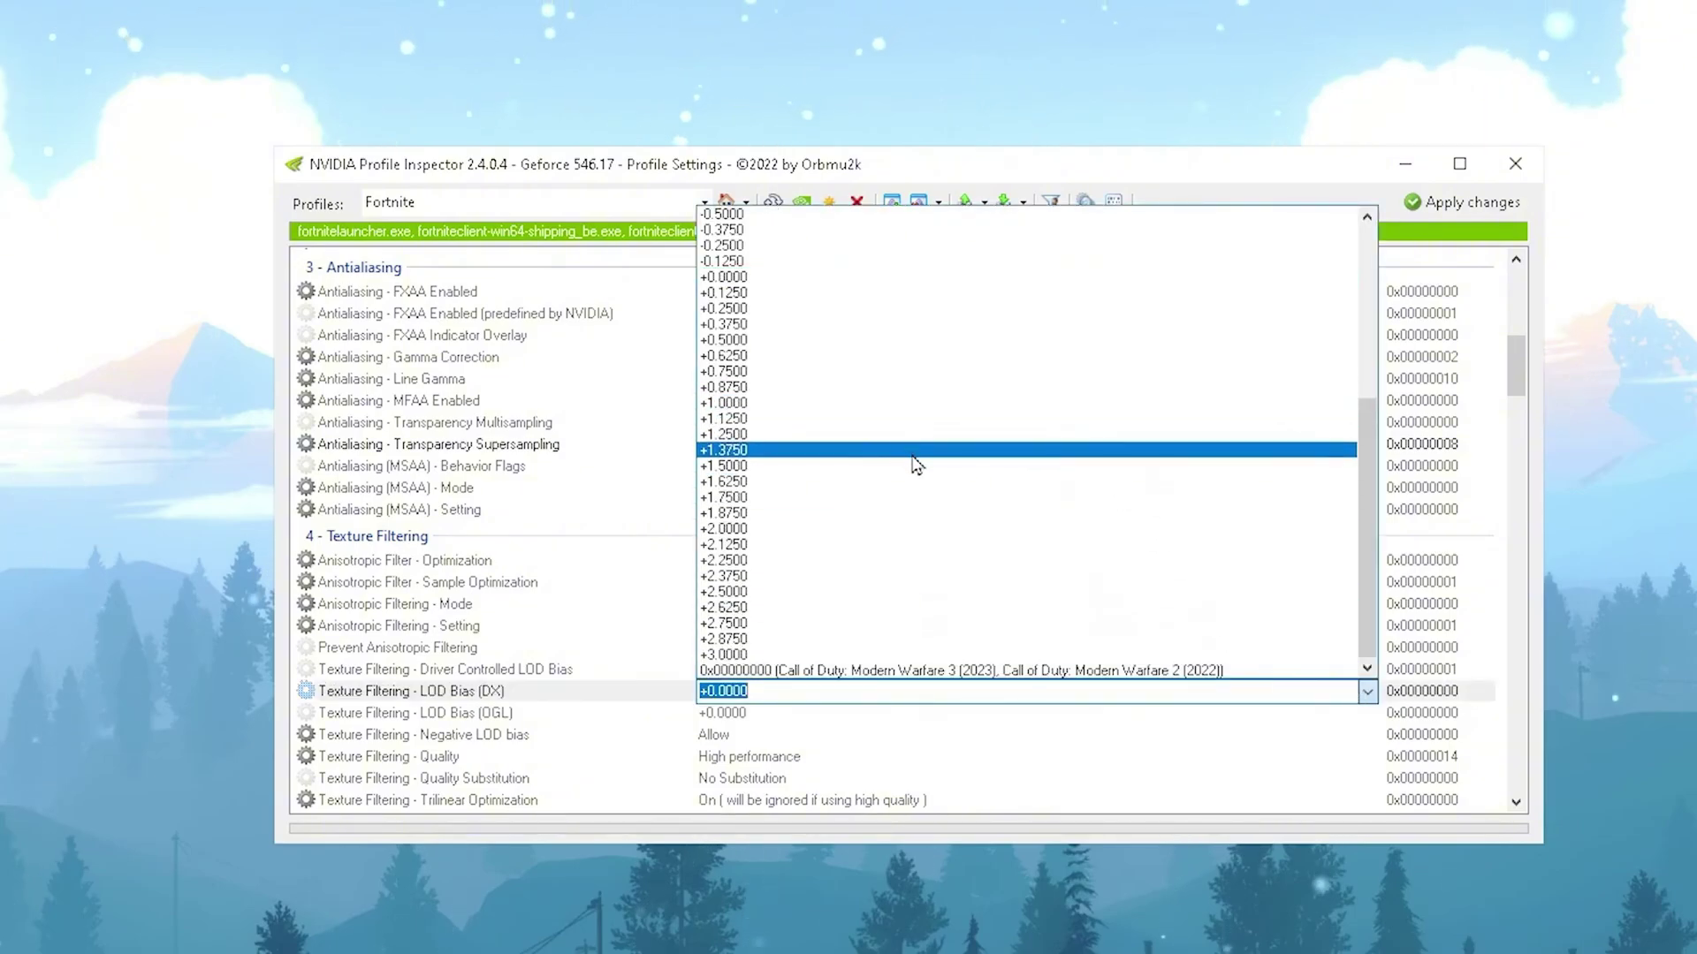
click(725, 528)
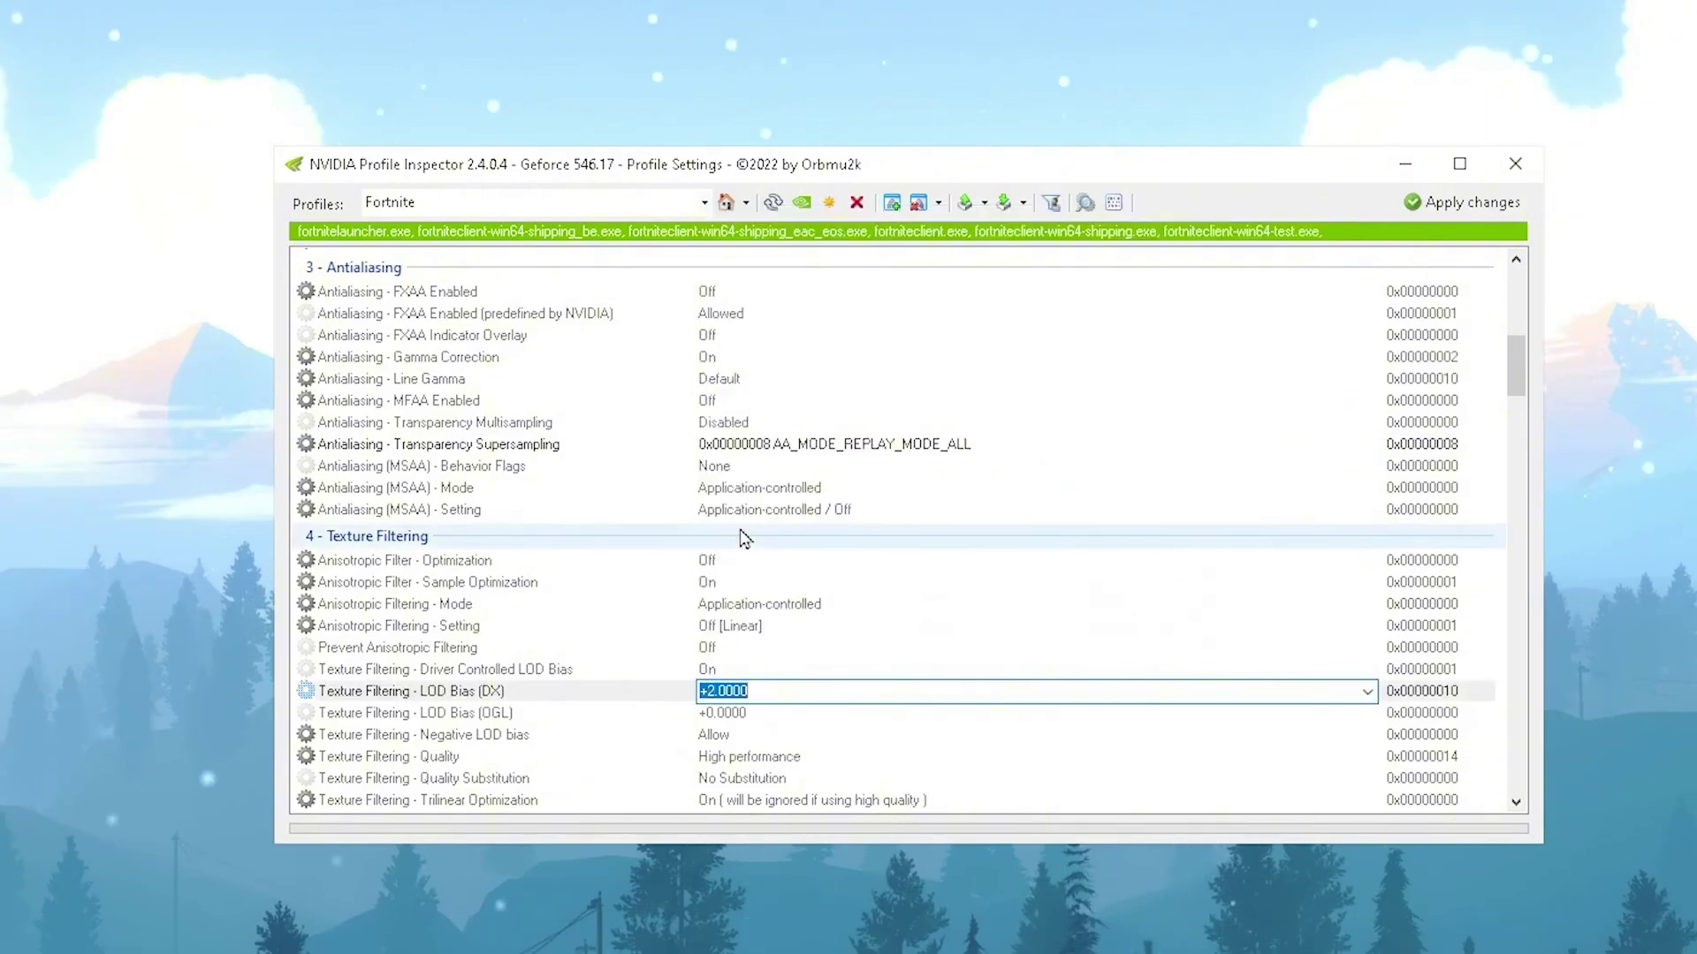
click(1357, 714)
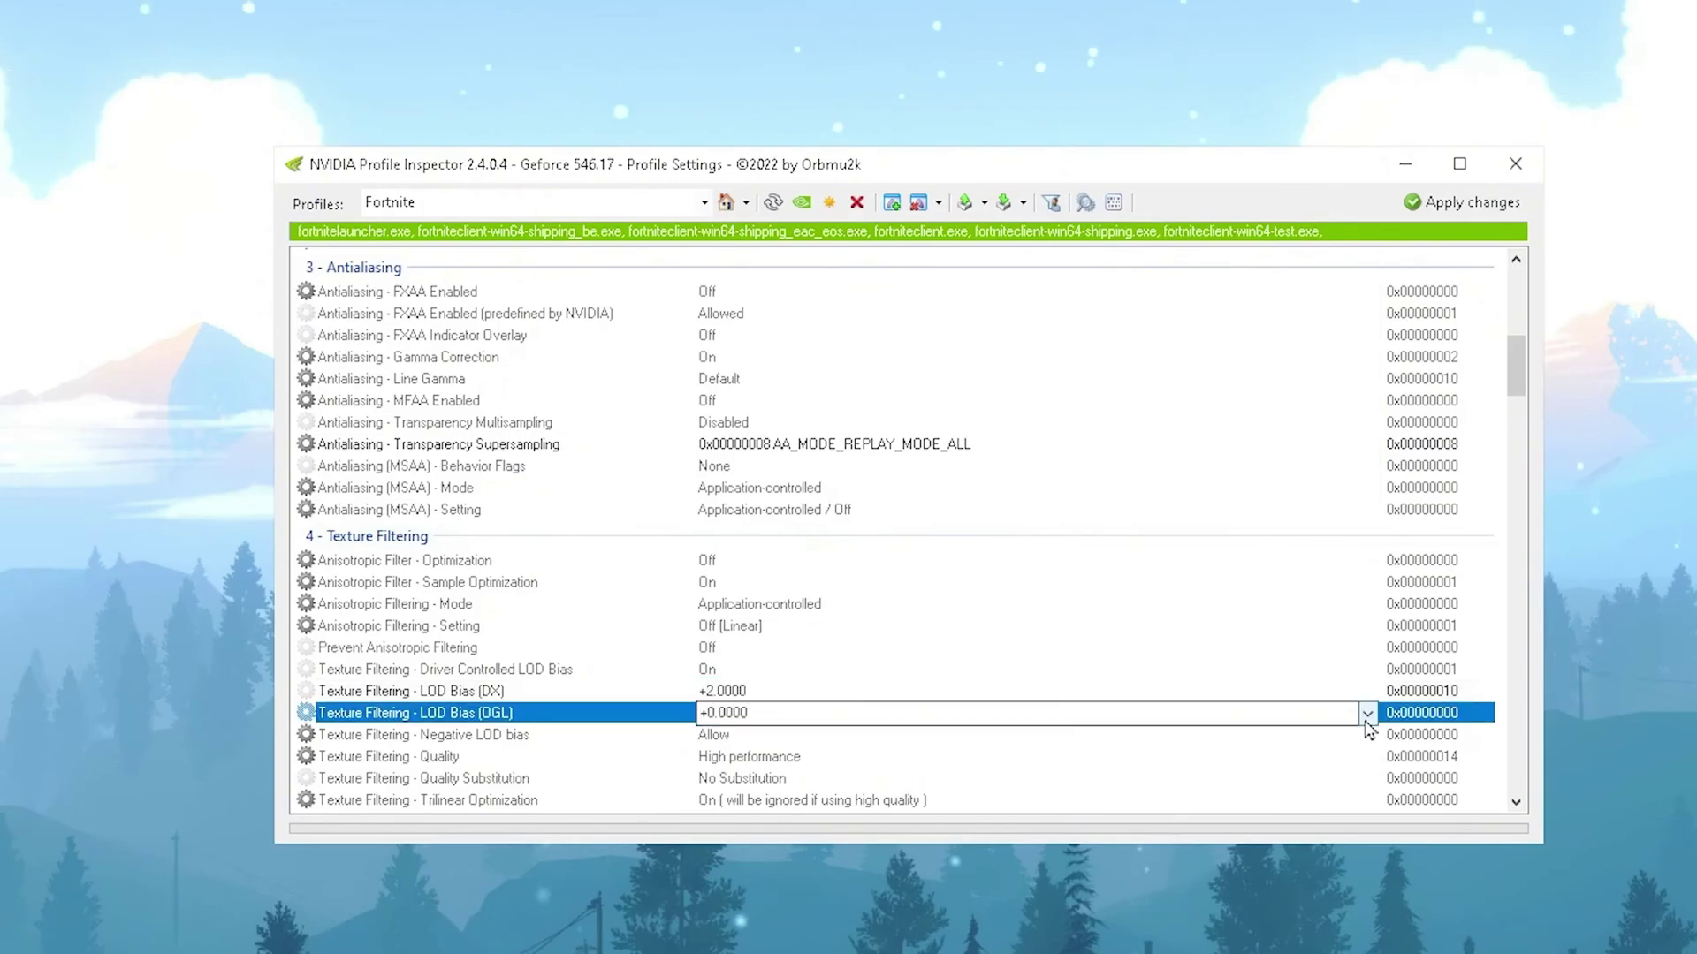
click(1367, 721)
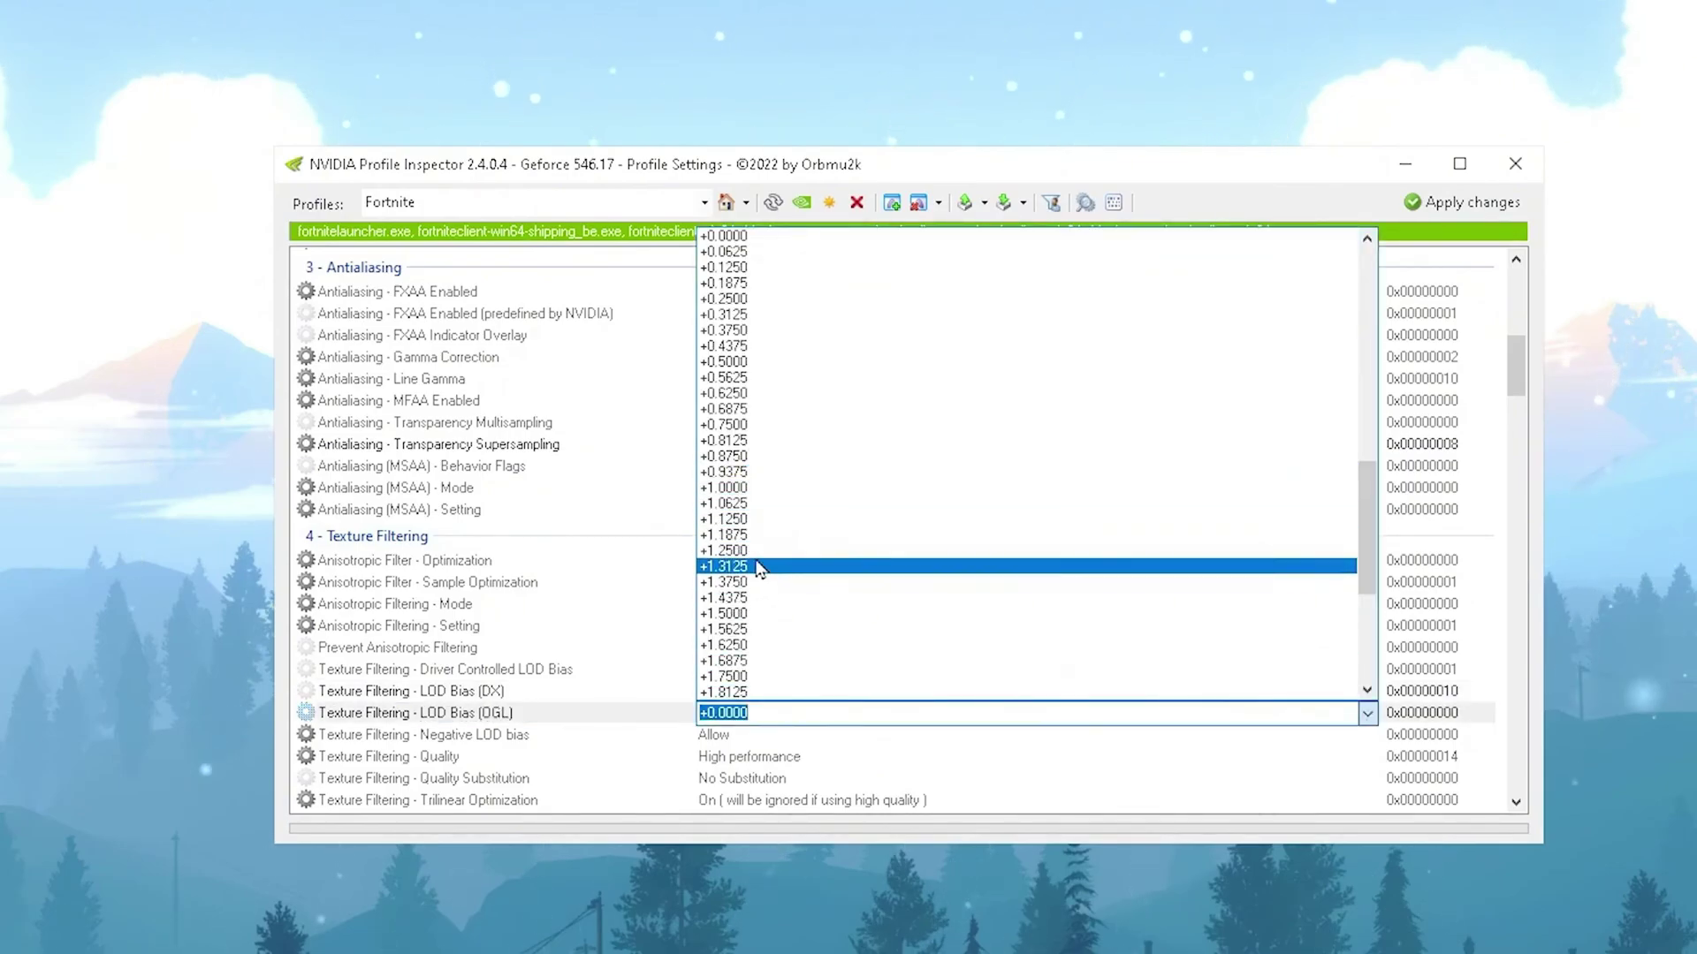
click(758, 692)
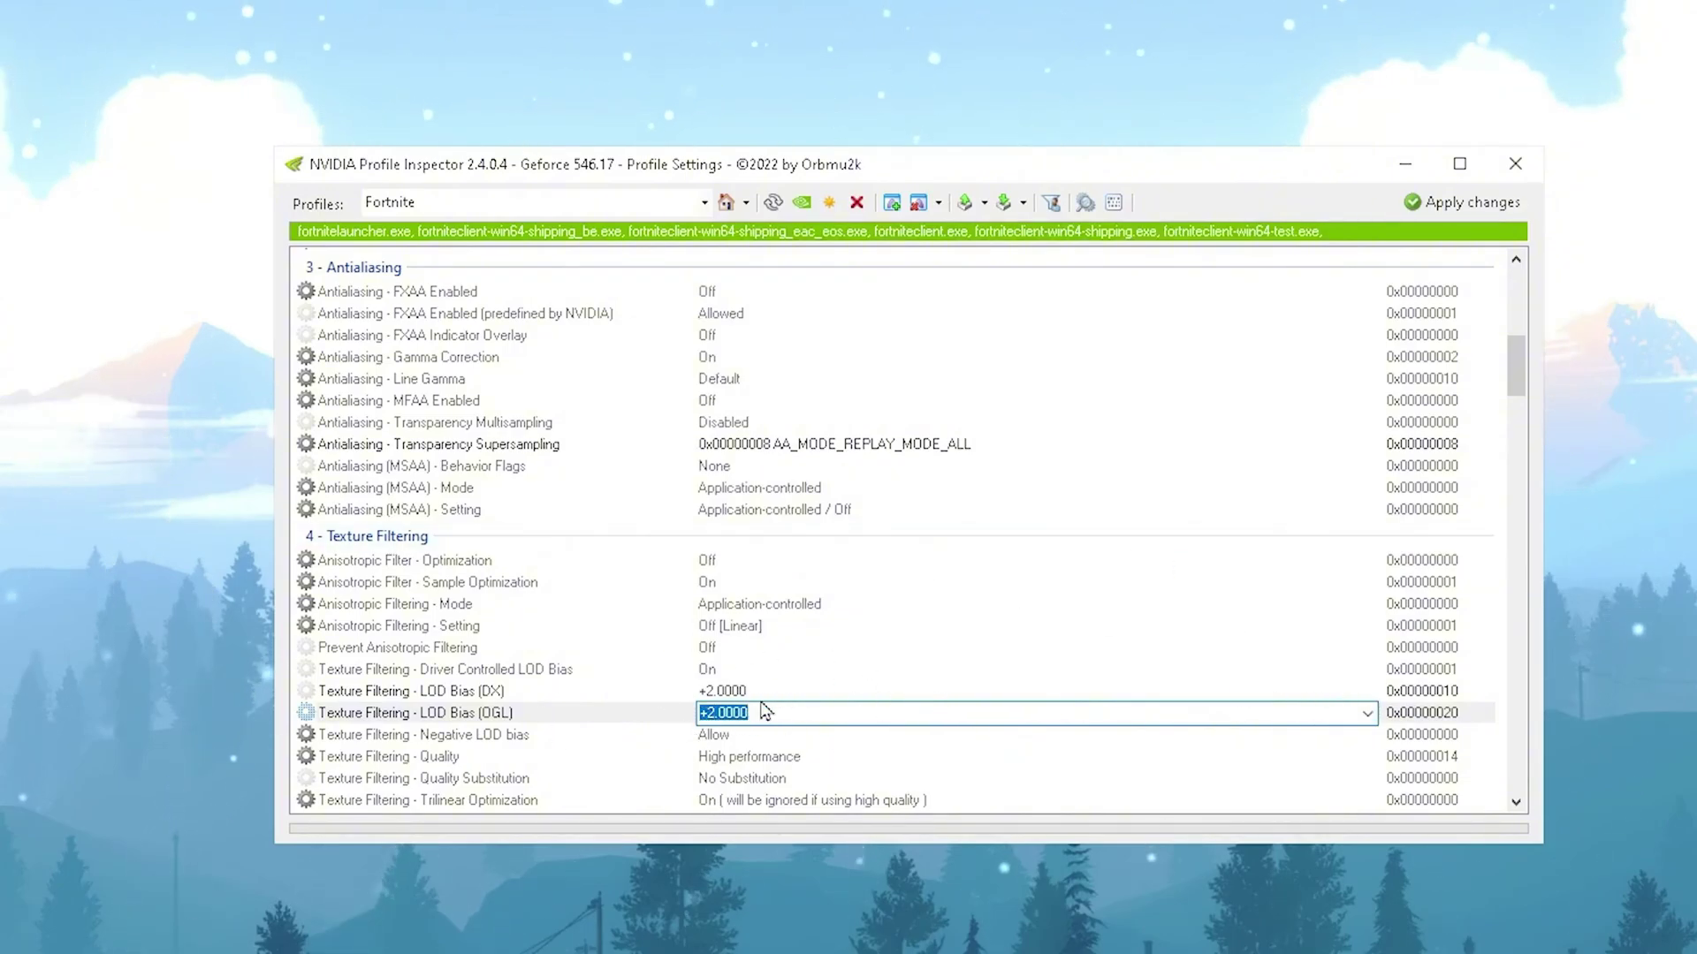
- Apply the Fortnite profile changes and close NVIDIA Profile Inspector
scroll(813, 713, down, 2)
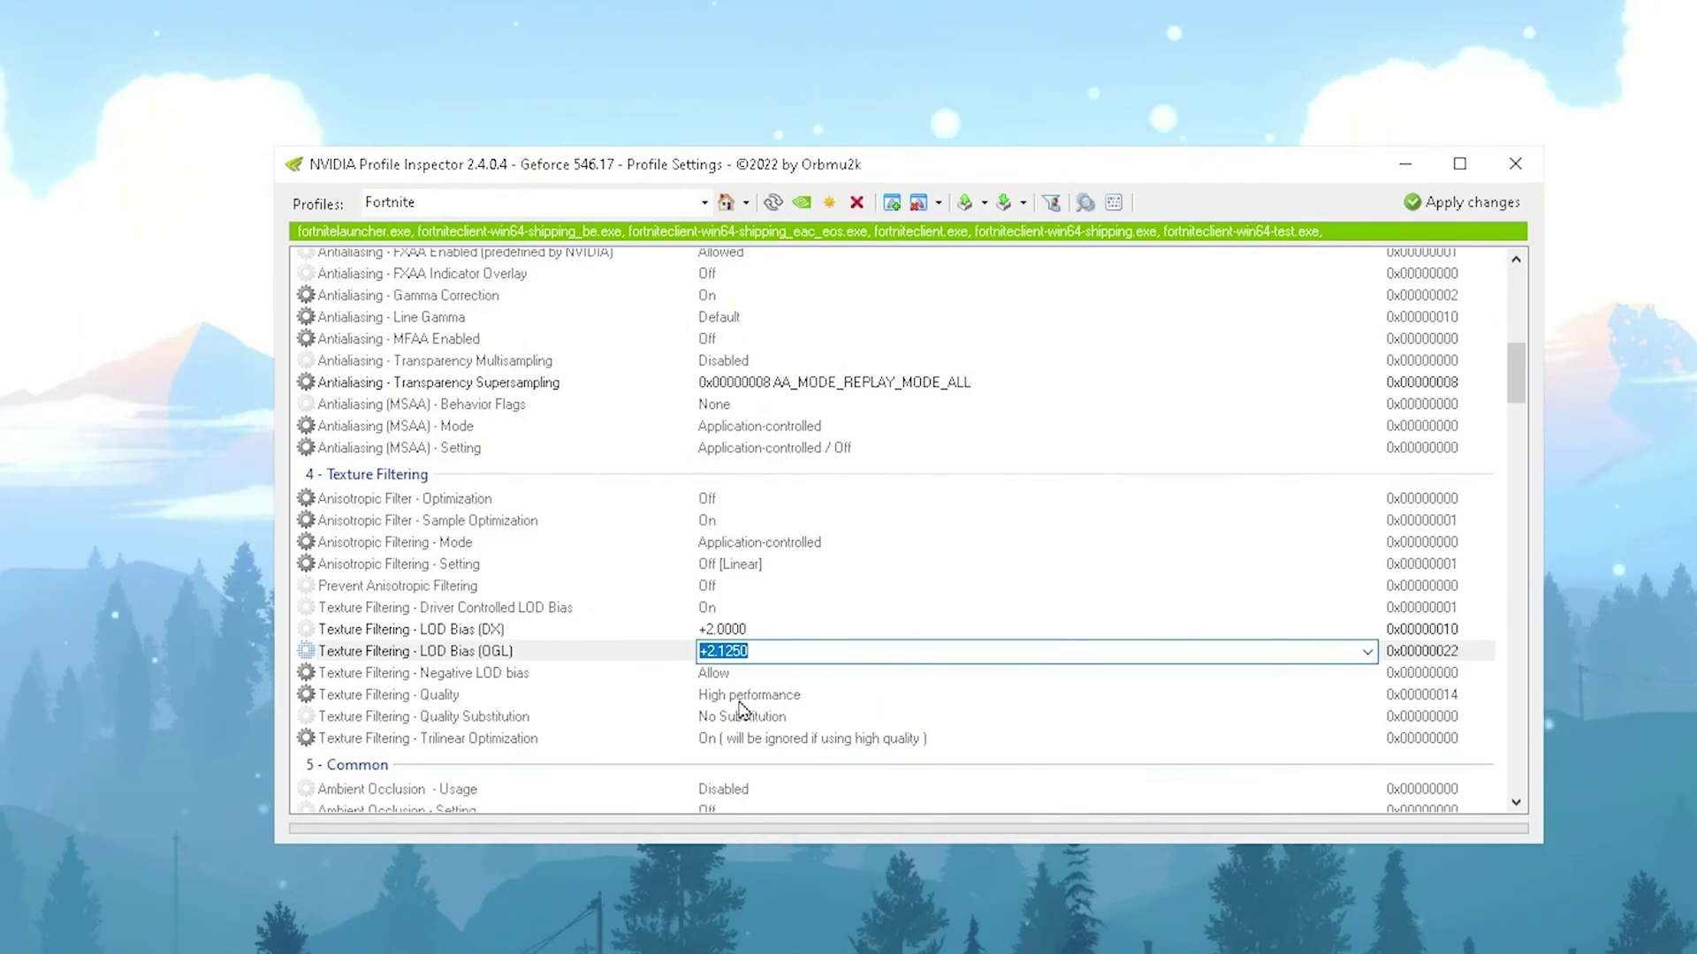
click(1454, 212)
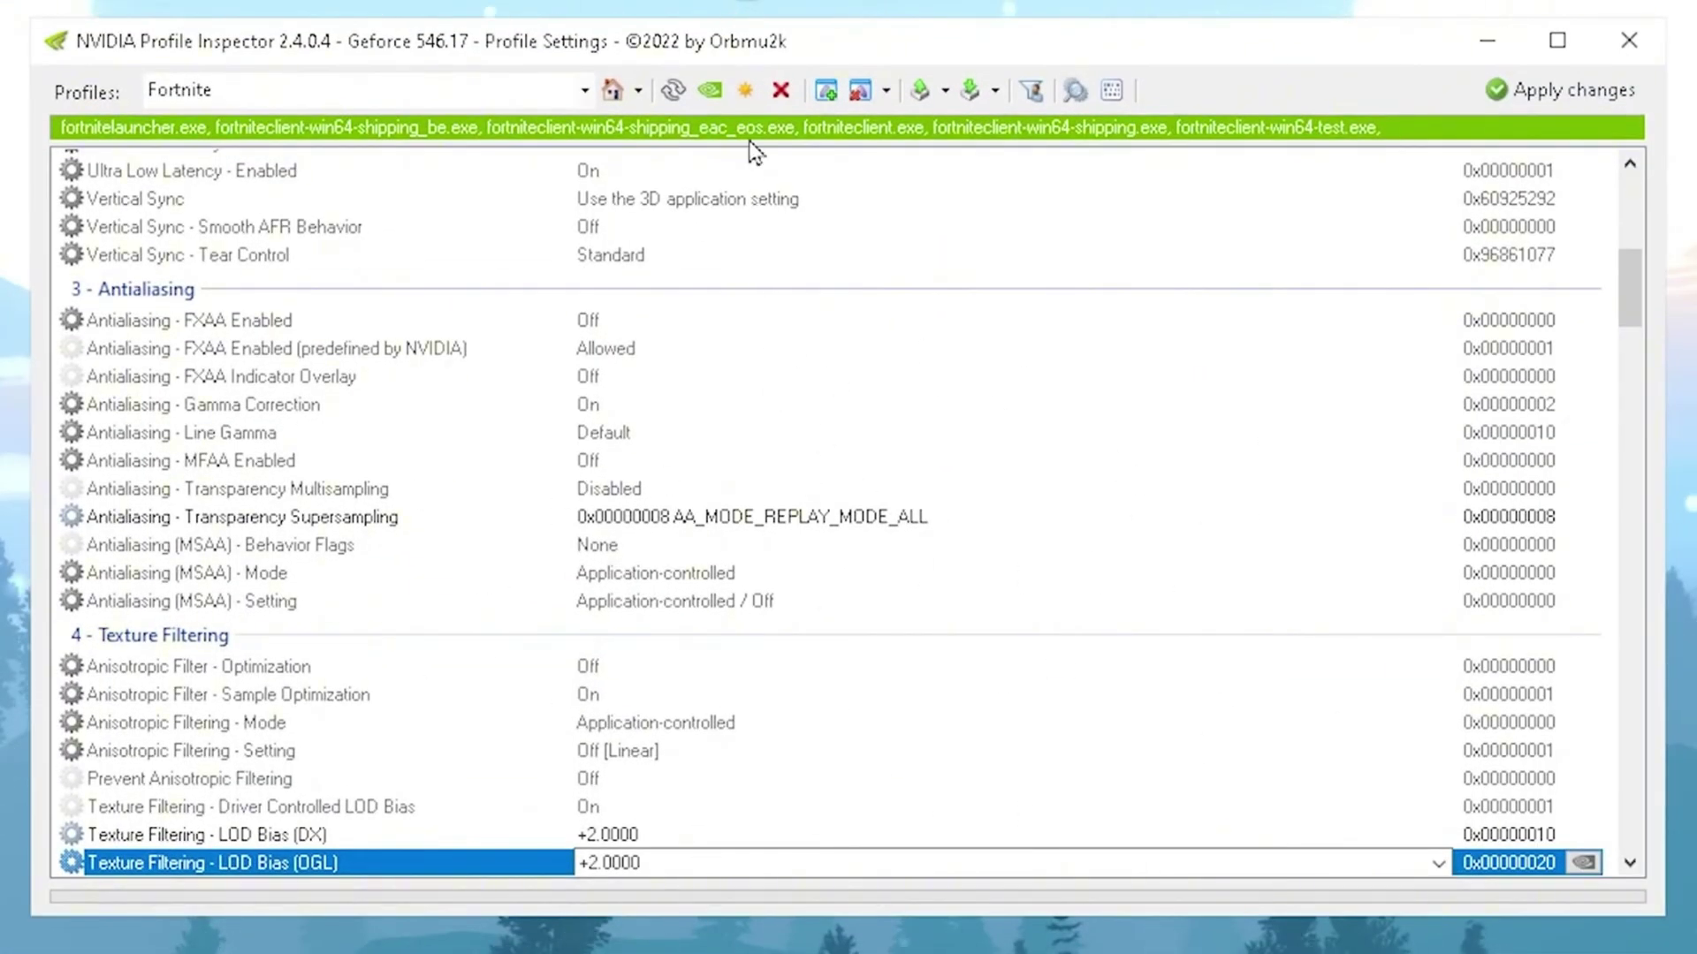
click(721, 88)
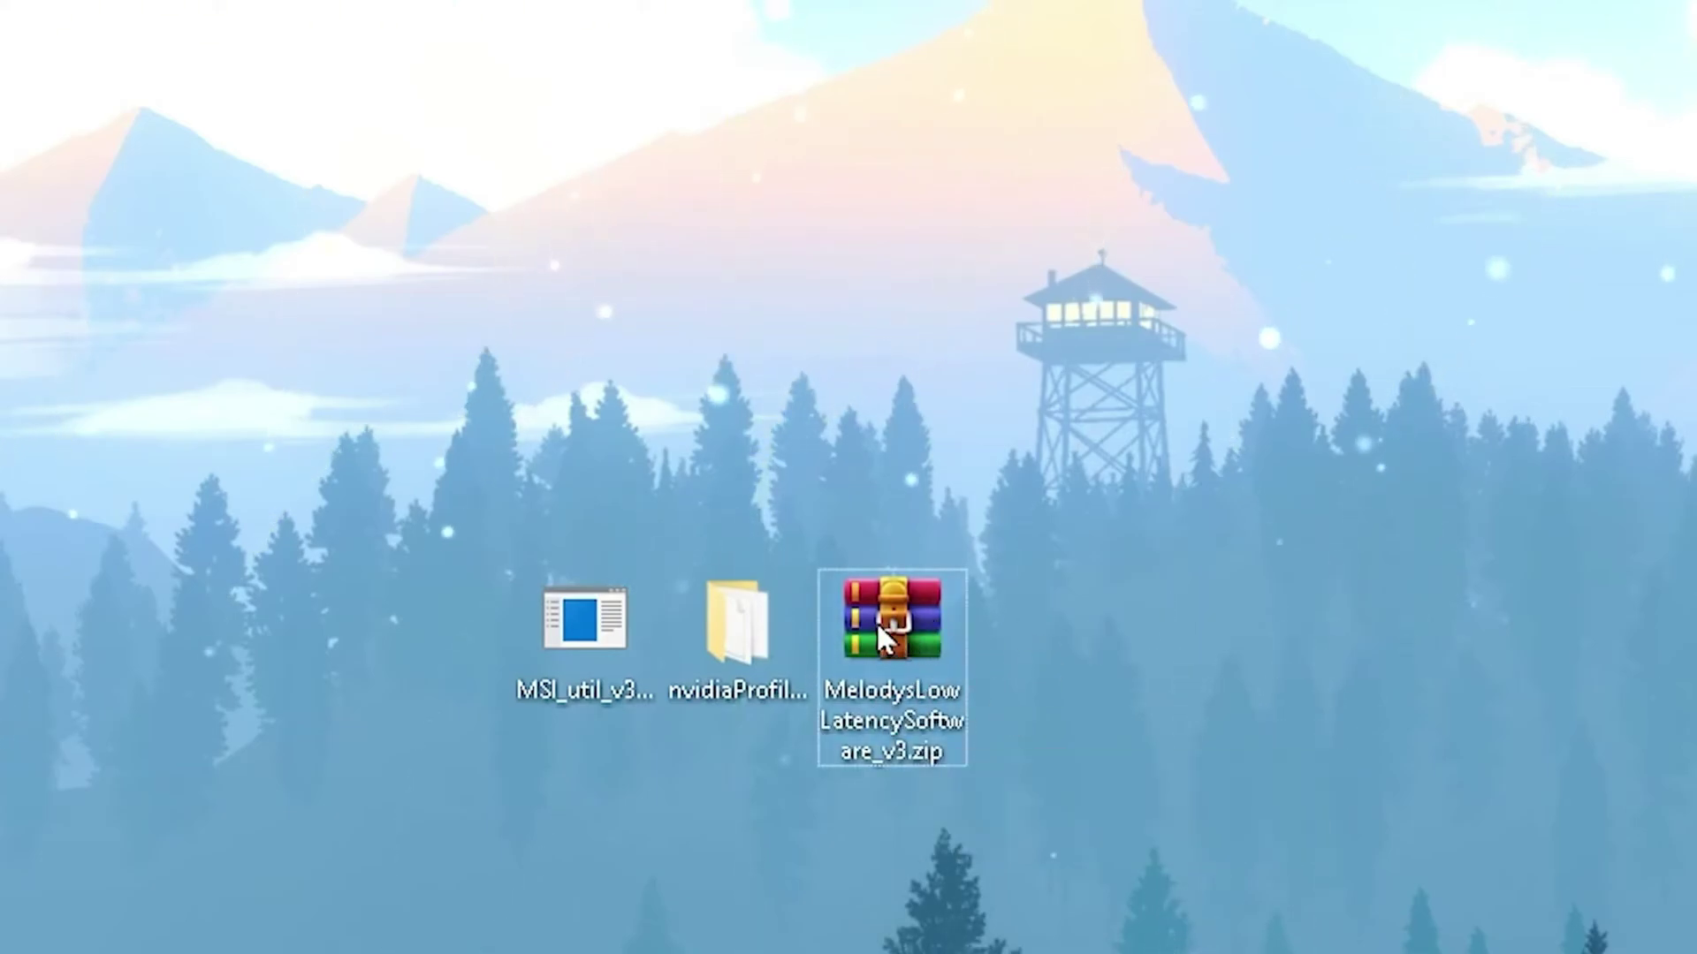
- Extract MelodysLowLatencyUI_v3.exe from MelodysLowLatencySoftware_v3.zip onto the desktop
double_click(879, 623)
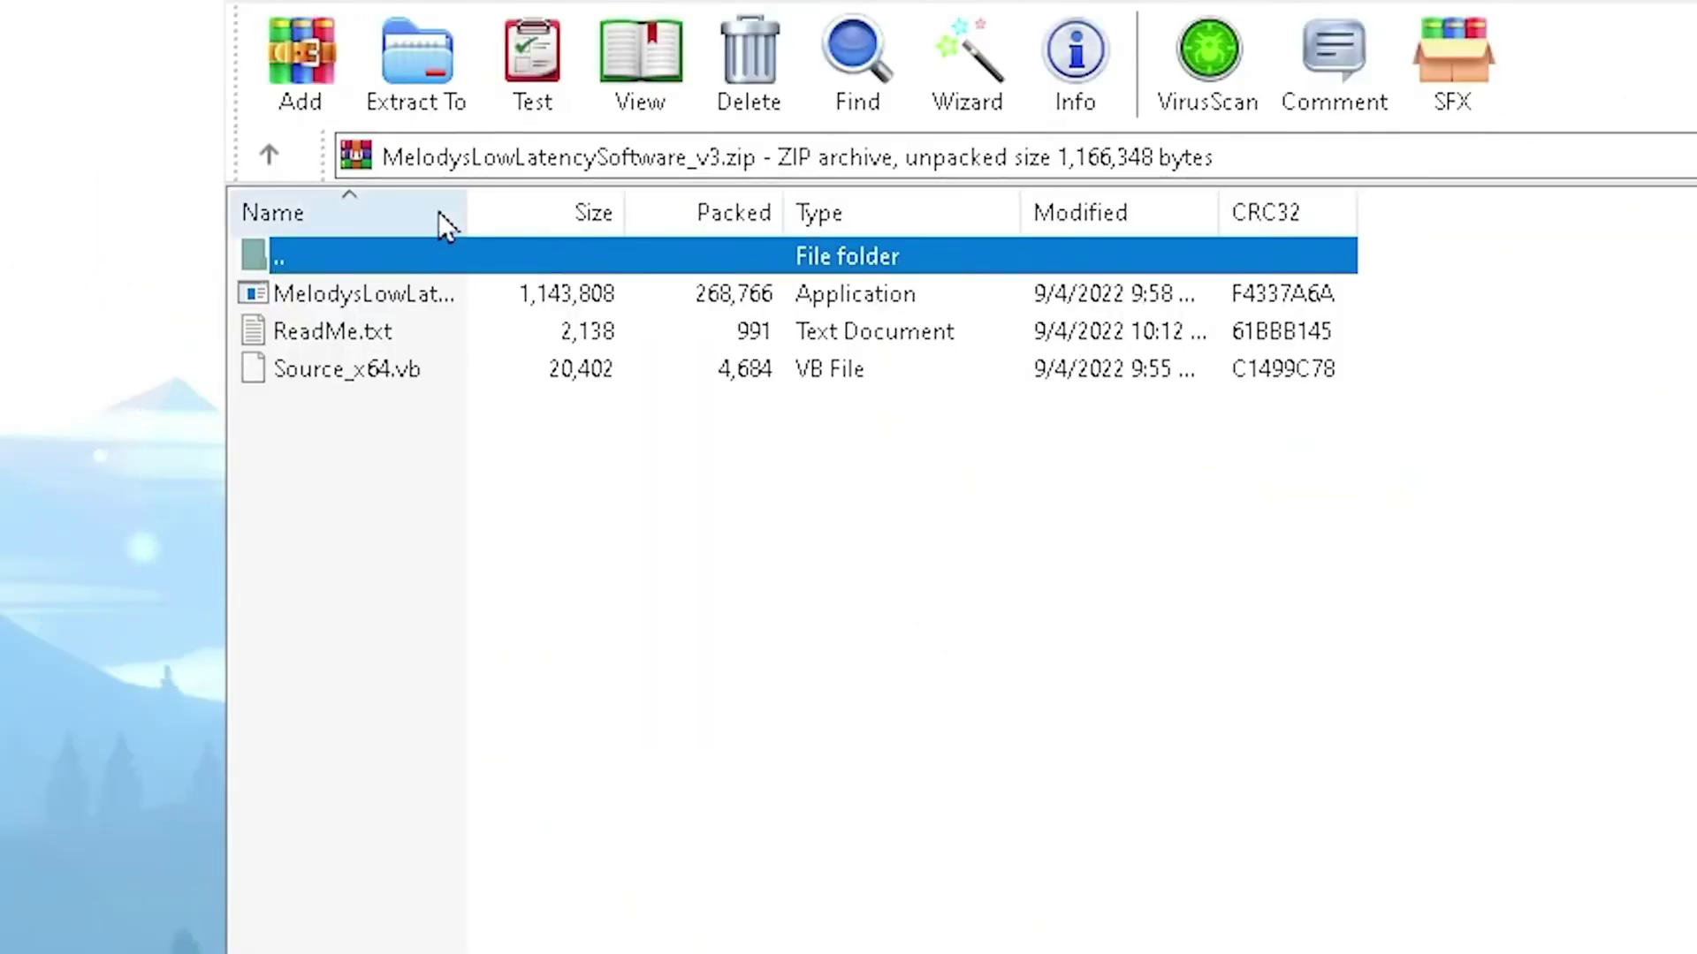
click(406, 308)
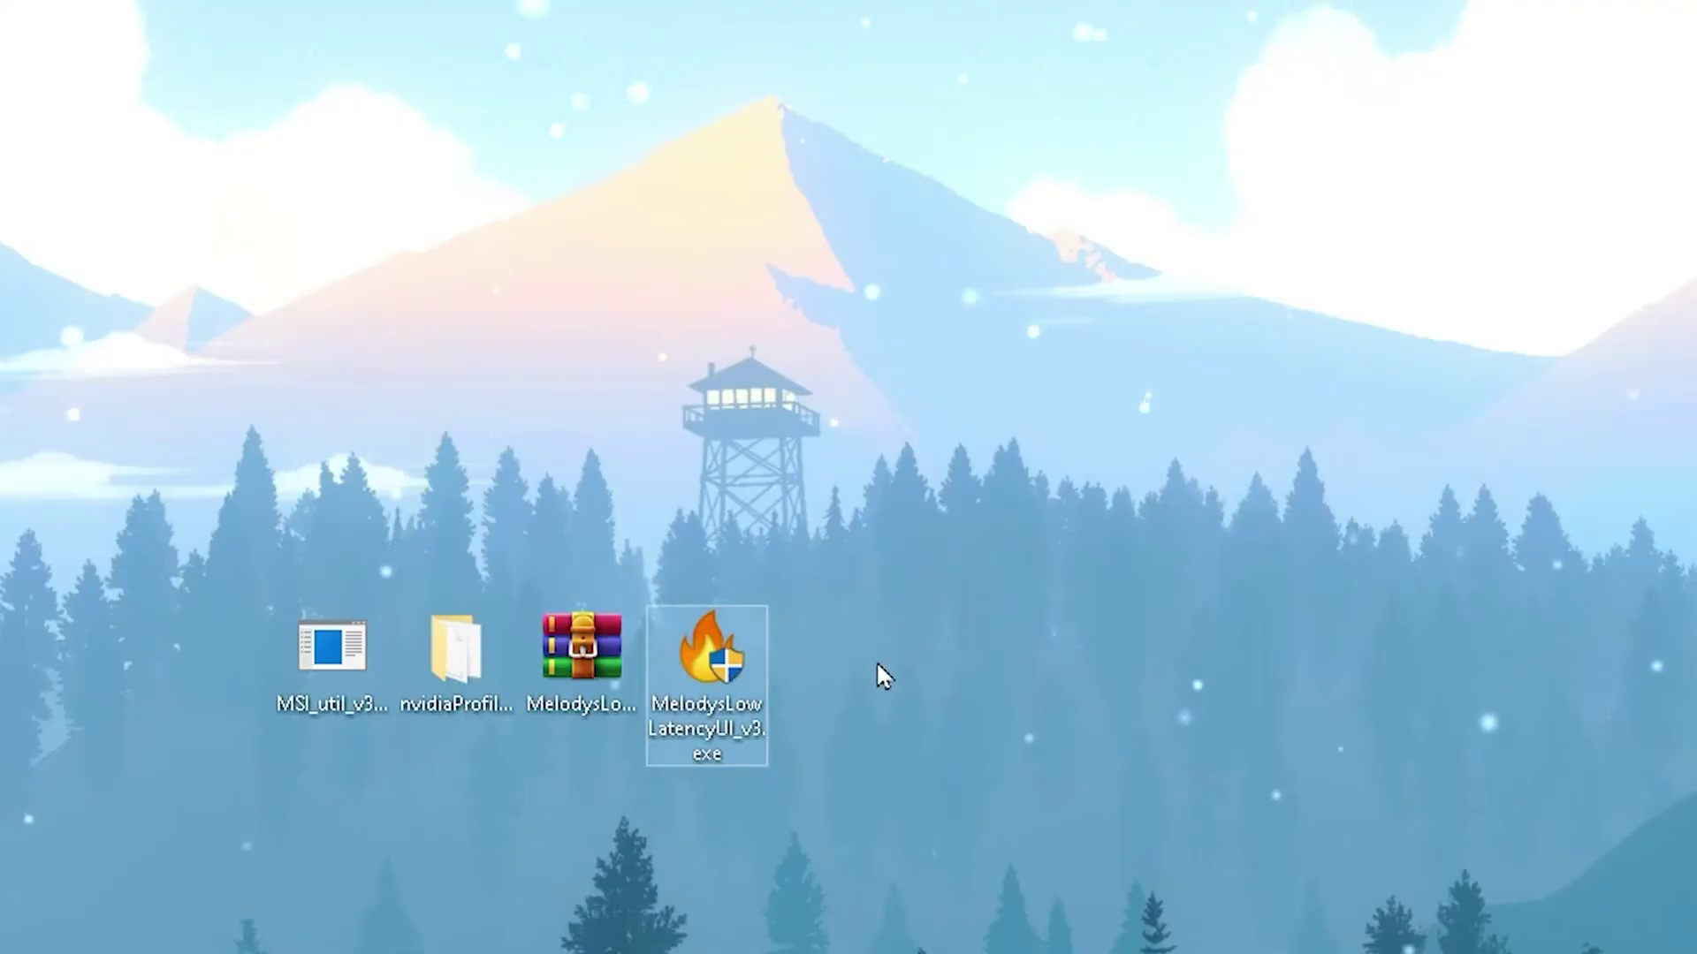
click(816, 666)
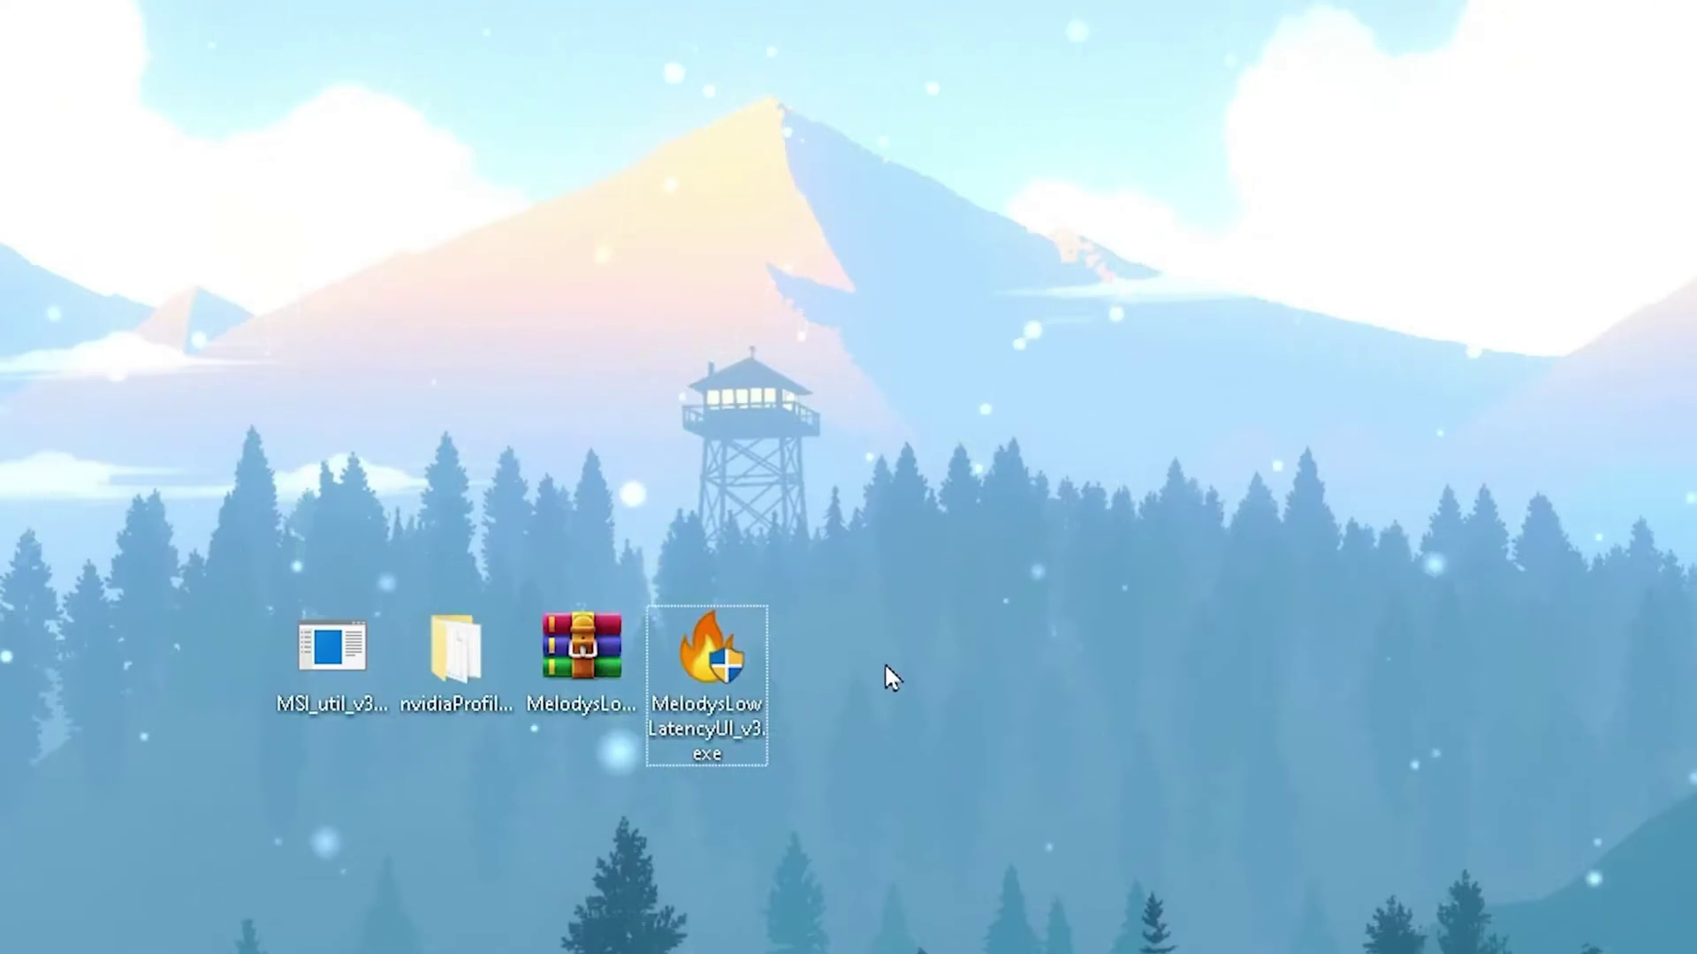
- Launch MelodysLowLatencyUI_v3.exe, enable Low Latency Mode and Timer Res, and minimize it
double_click(733, 661)
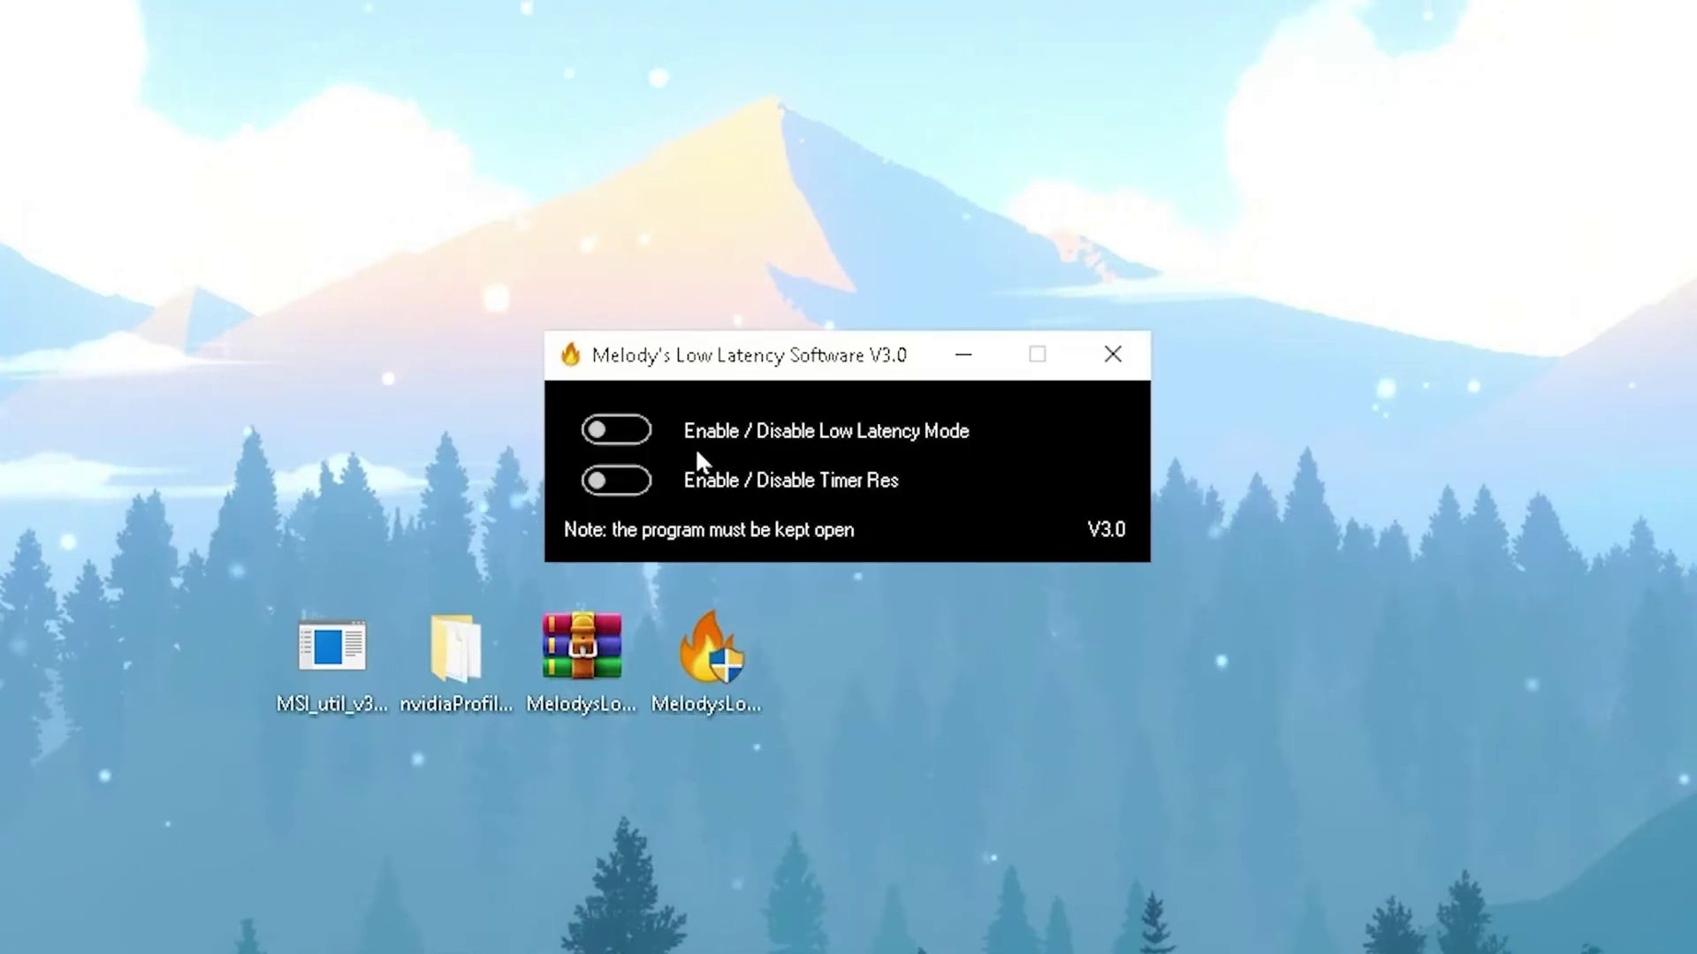
click(623, 430)
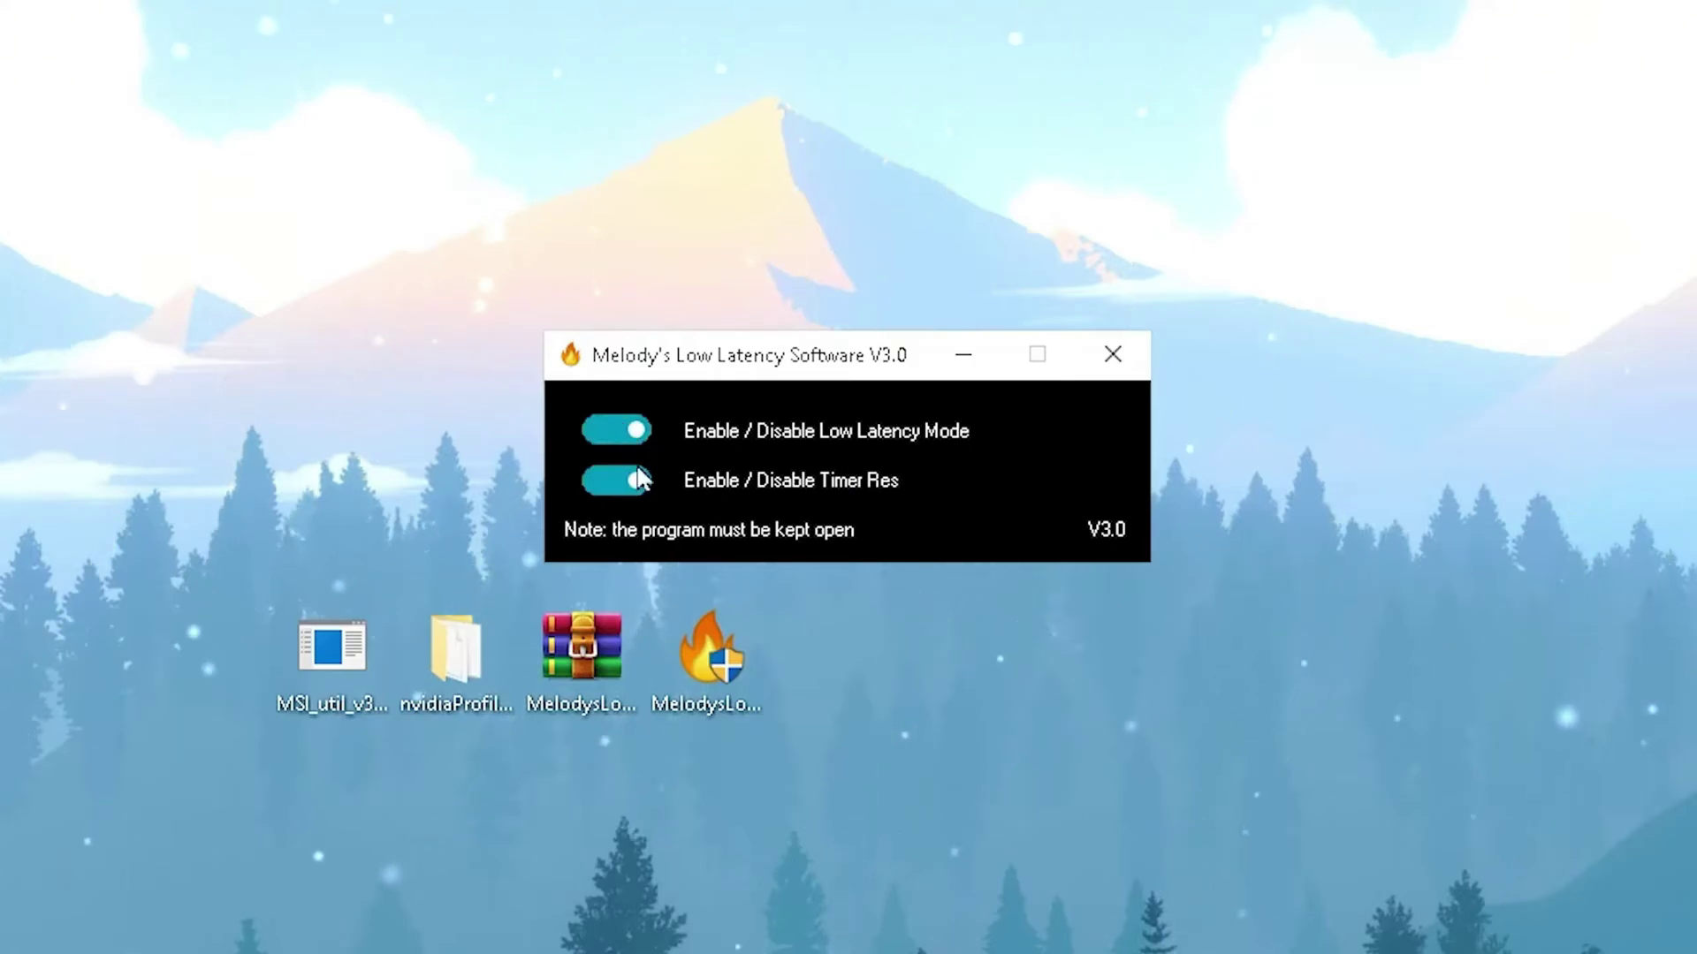
click(963, 355)
click(1466, 932)
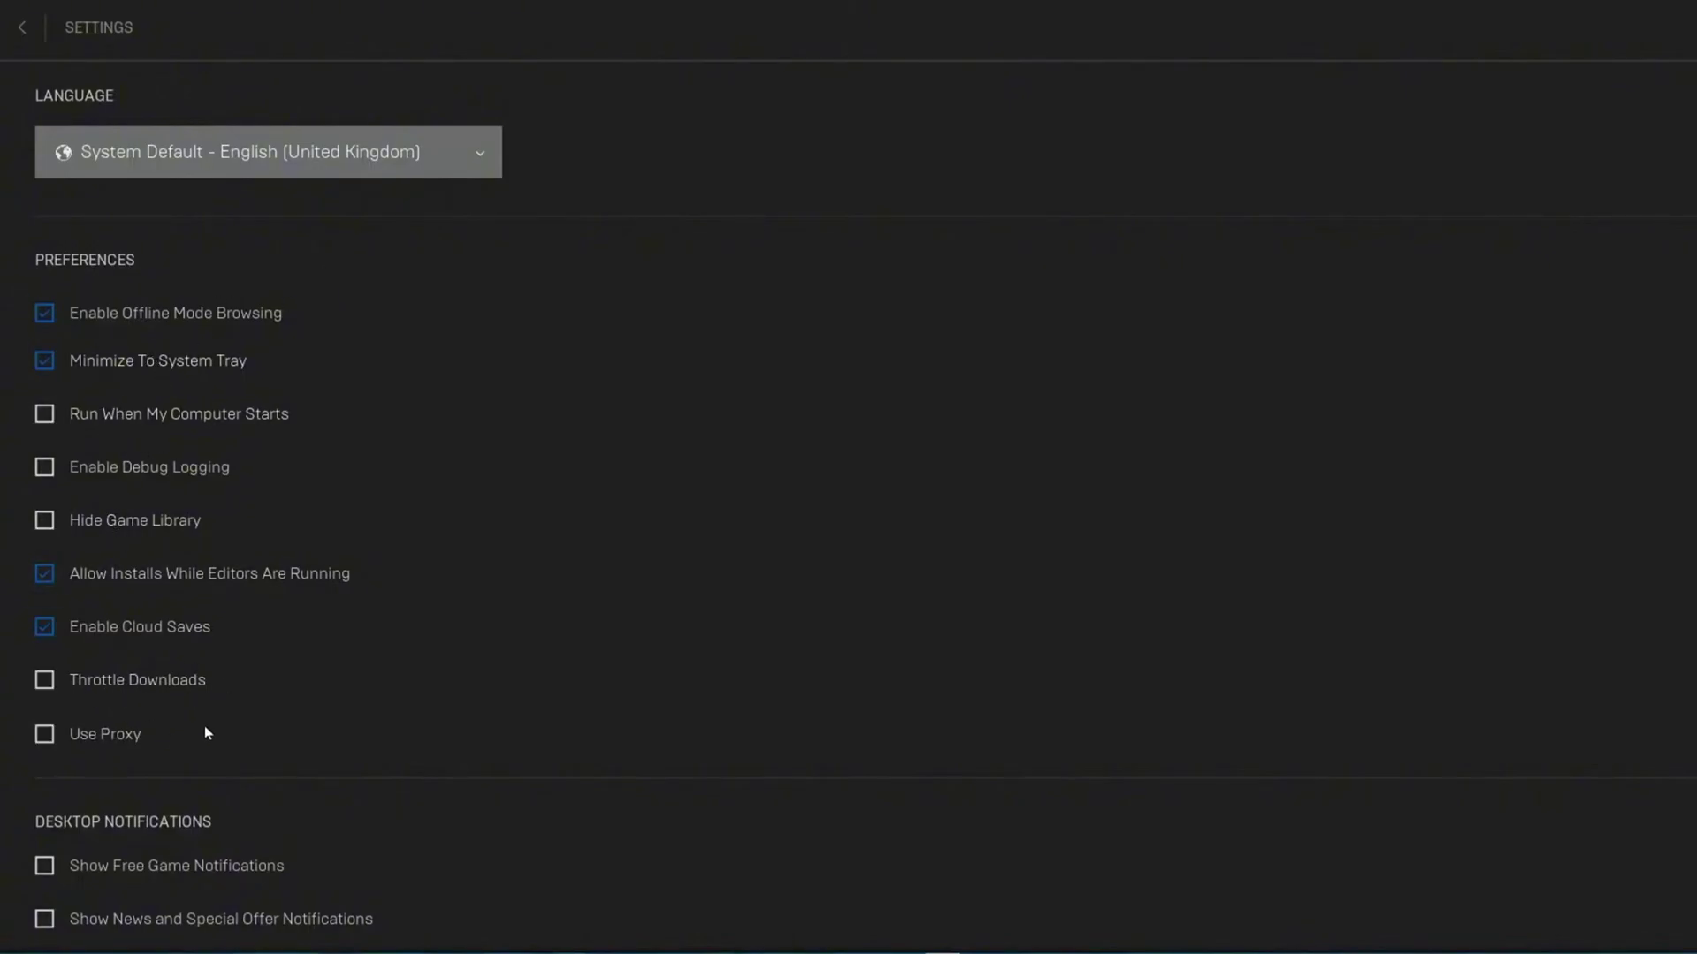
- Scroll down to Manage Games in Epic launcher settings and expand Fortnite's launch options
scroll(174, 718, down, 1)
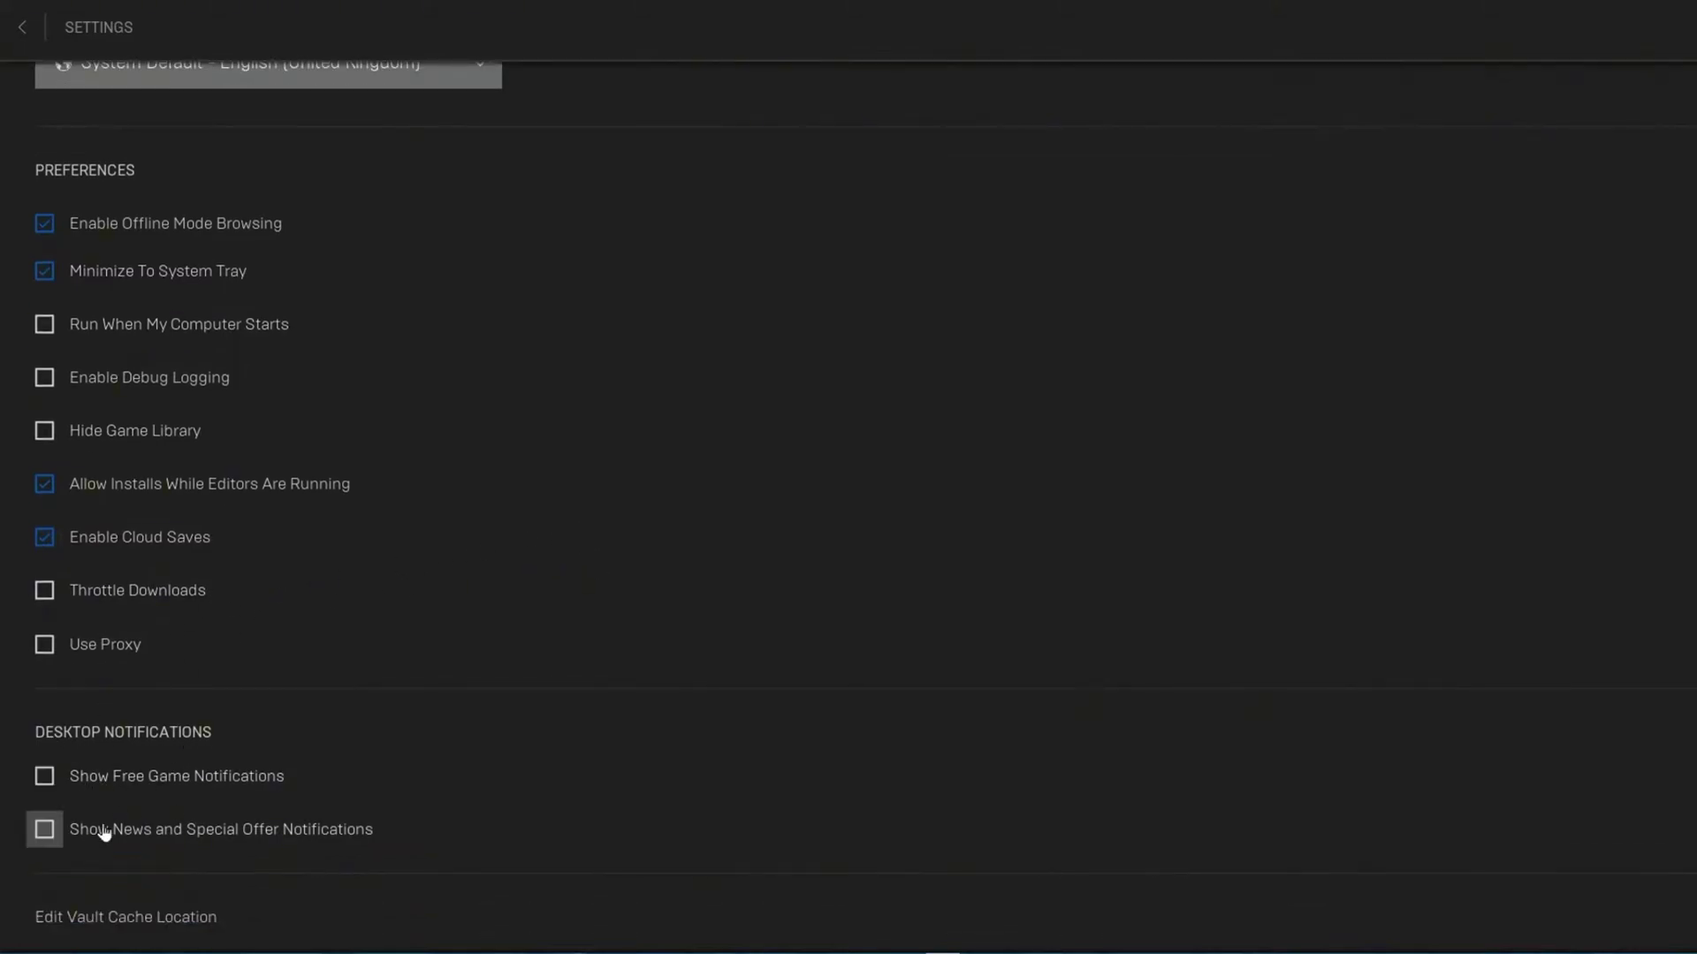
scroll(802, 652, down, 7)
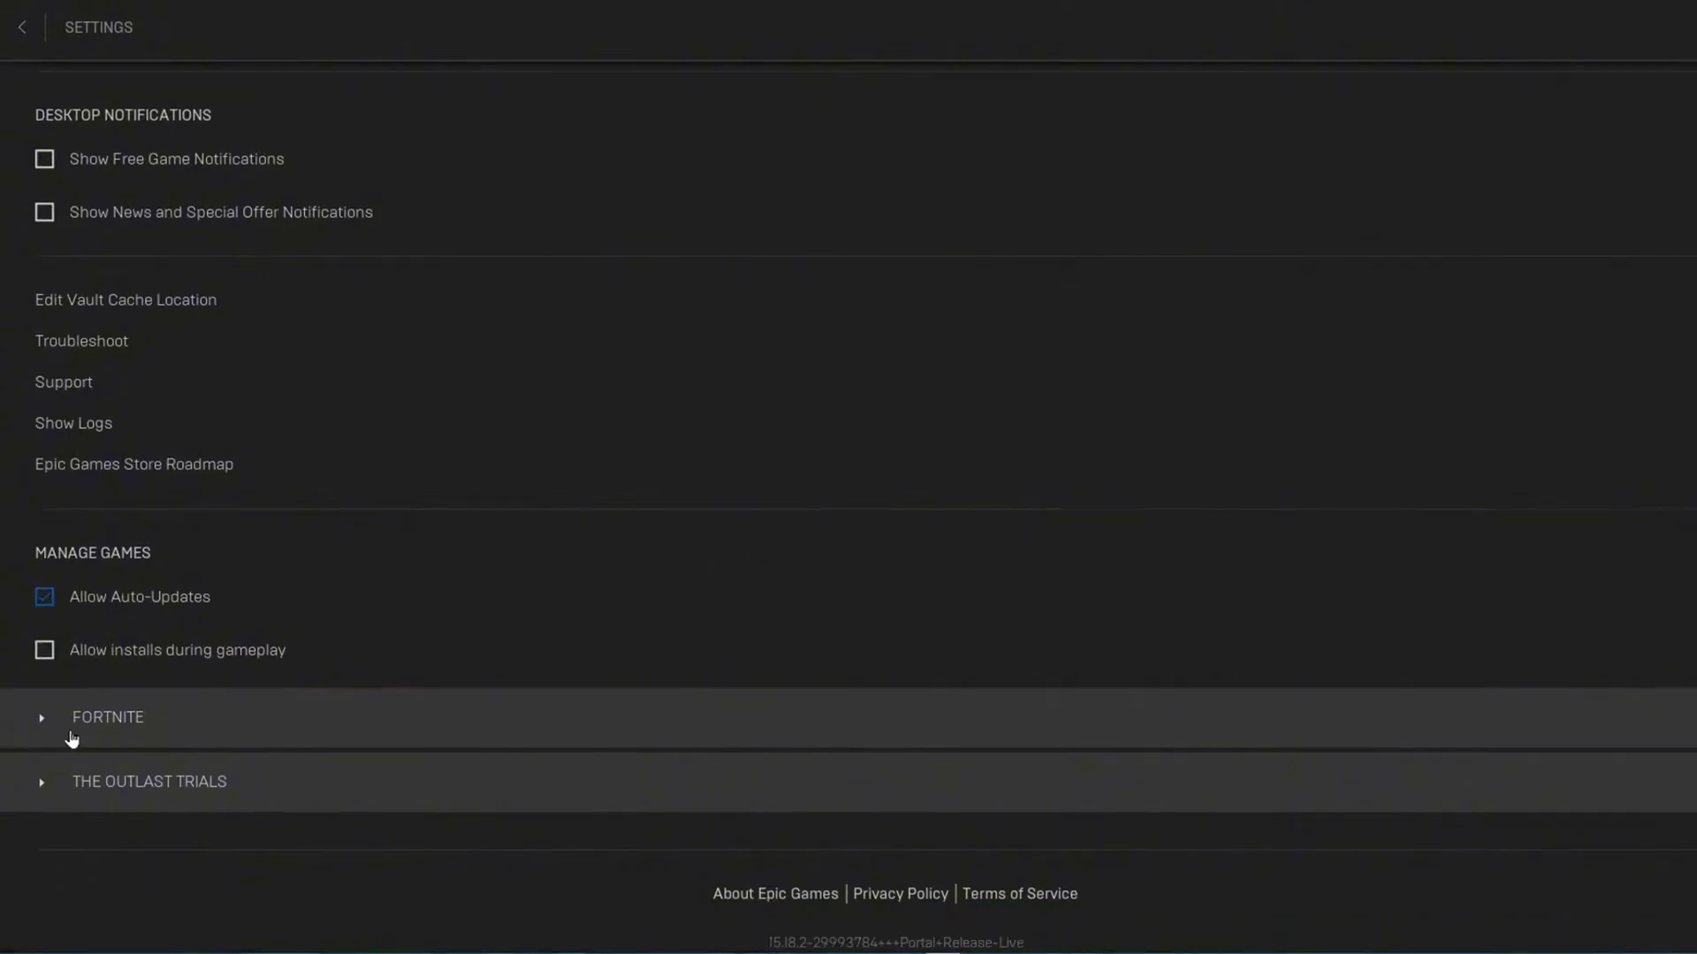
click(45, 723)
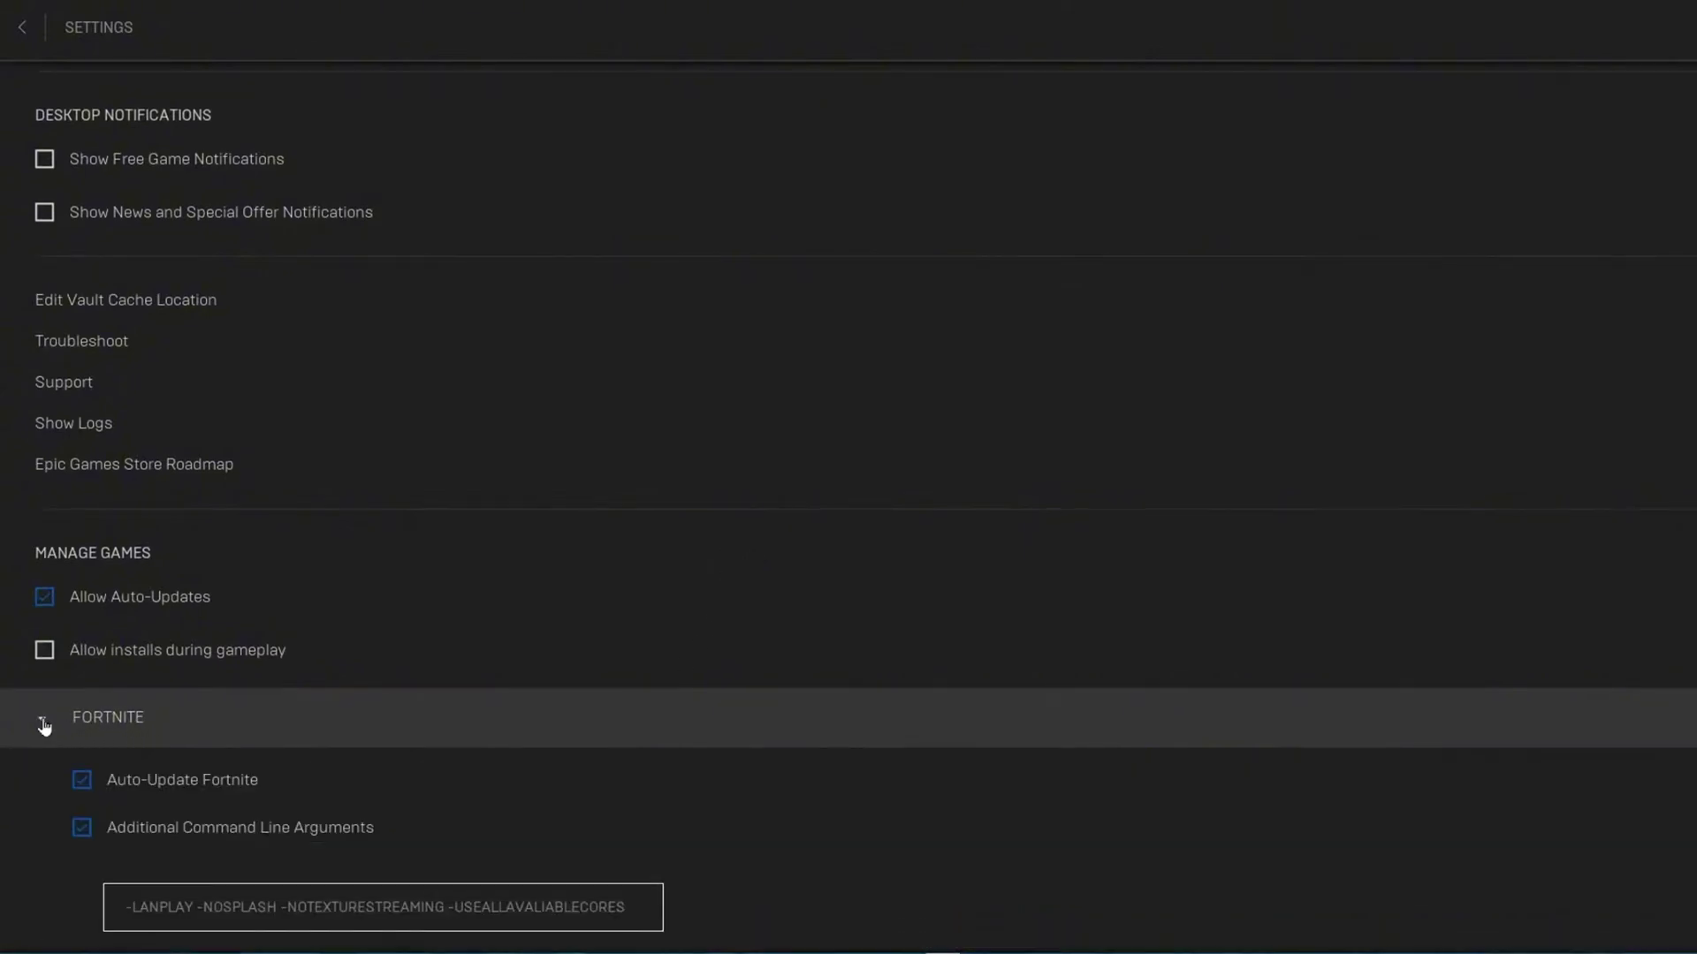
scroll(110, 703, down, 1)
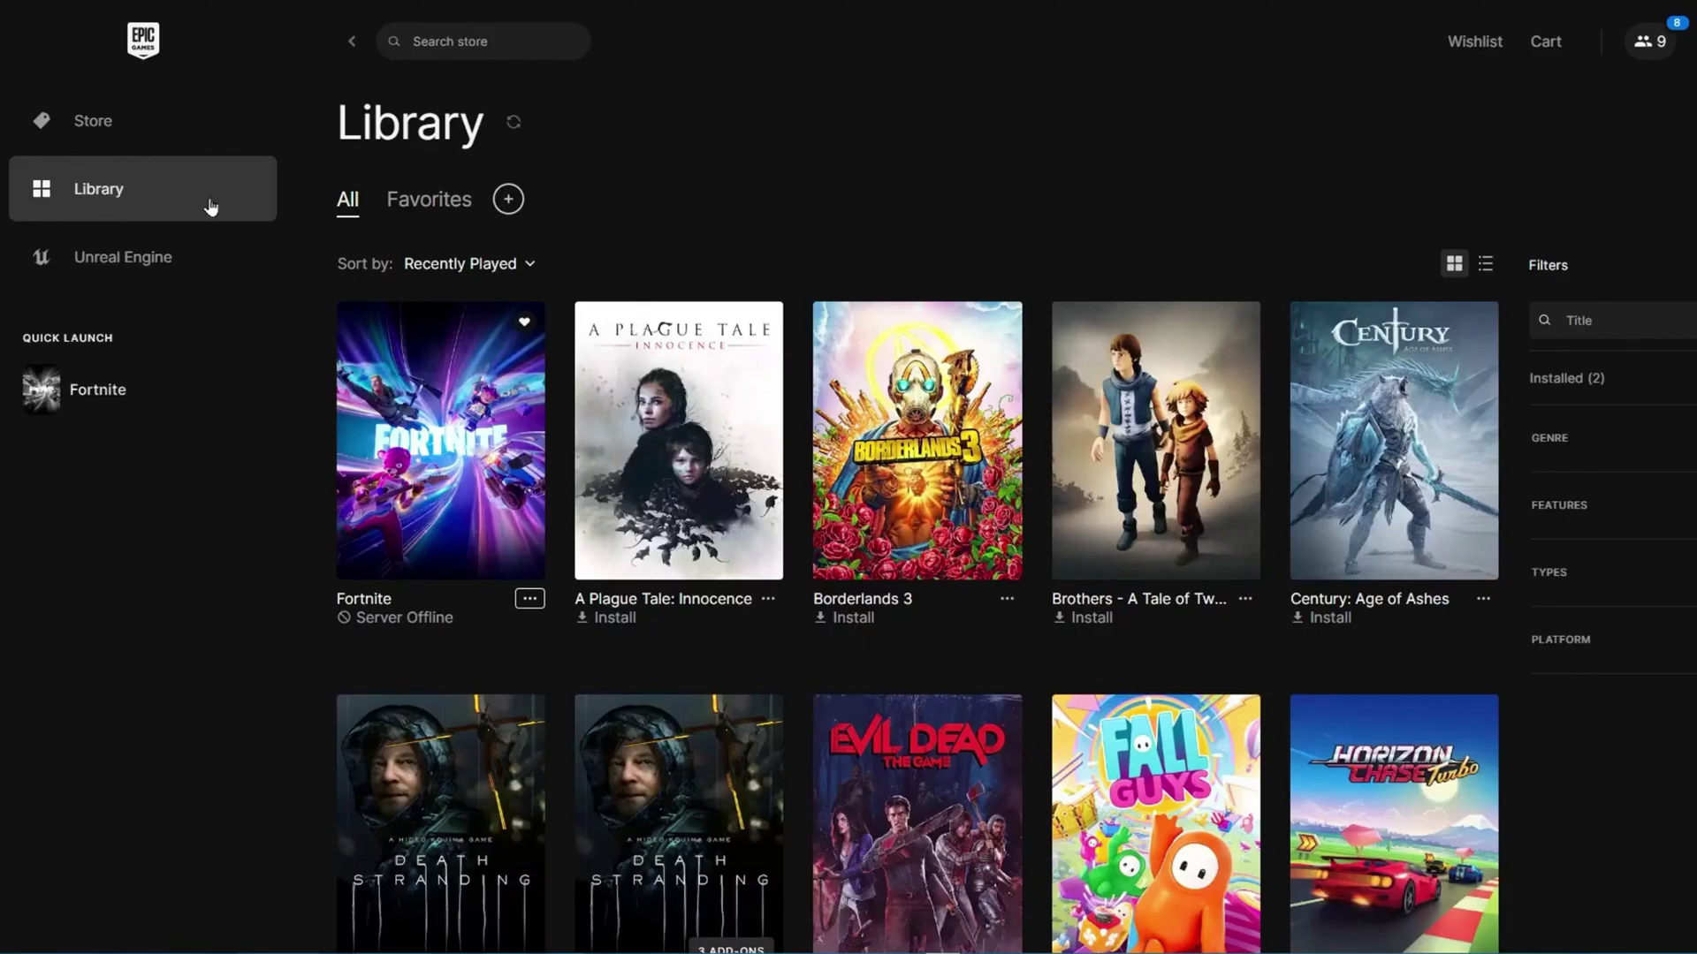
- Apply Fortnite's installation options with High Resolution Textures and DirectX 12 Shaders left unticked
click(530, 600)
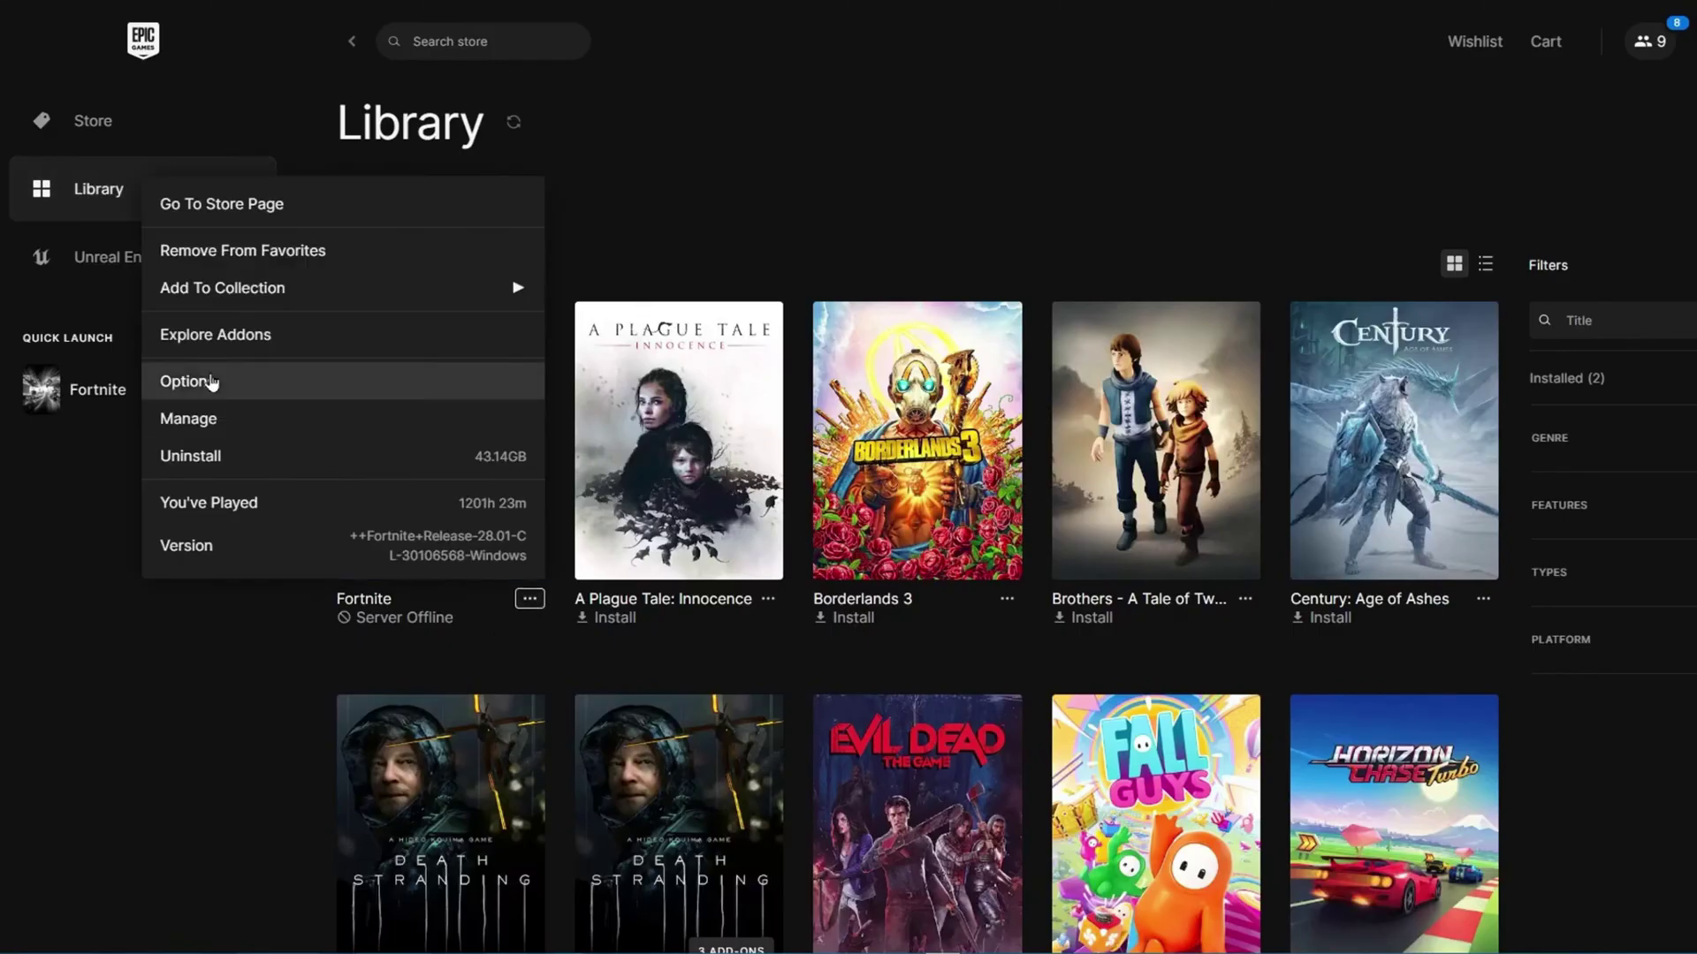
click(179, 384)
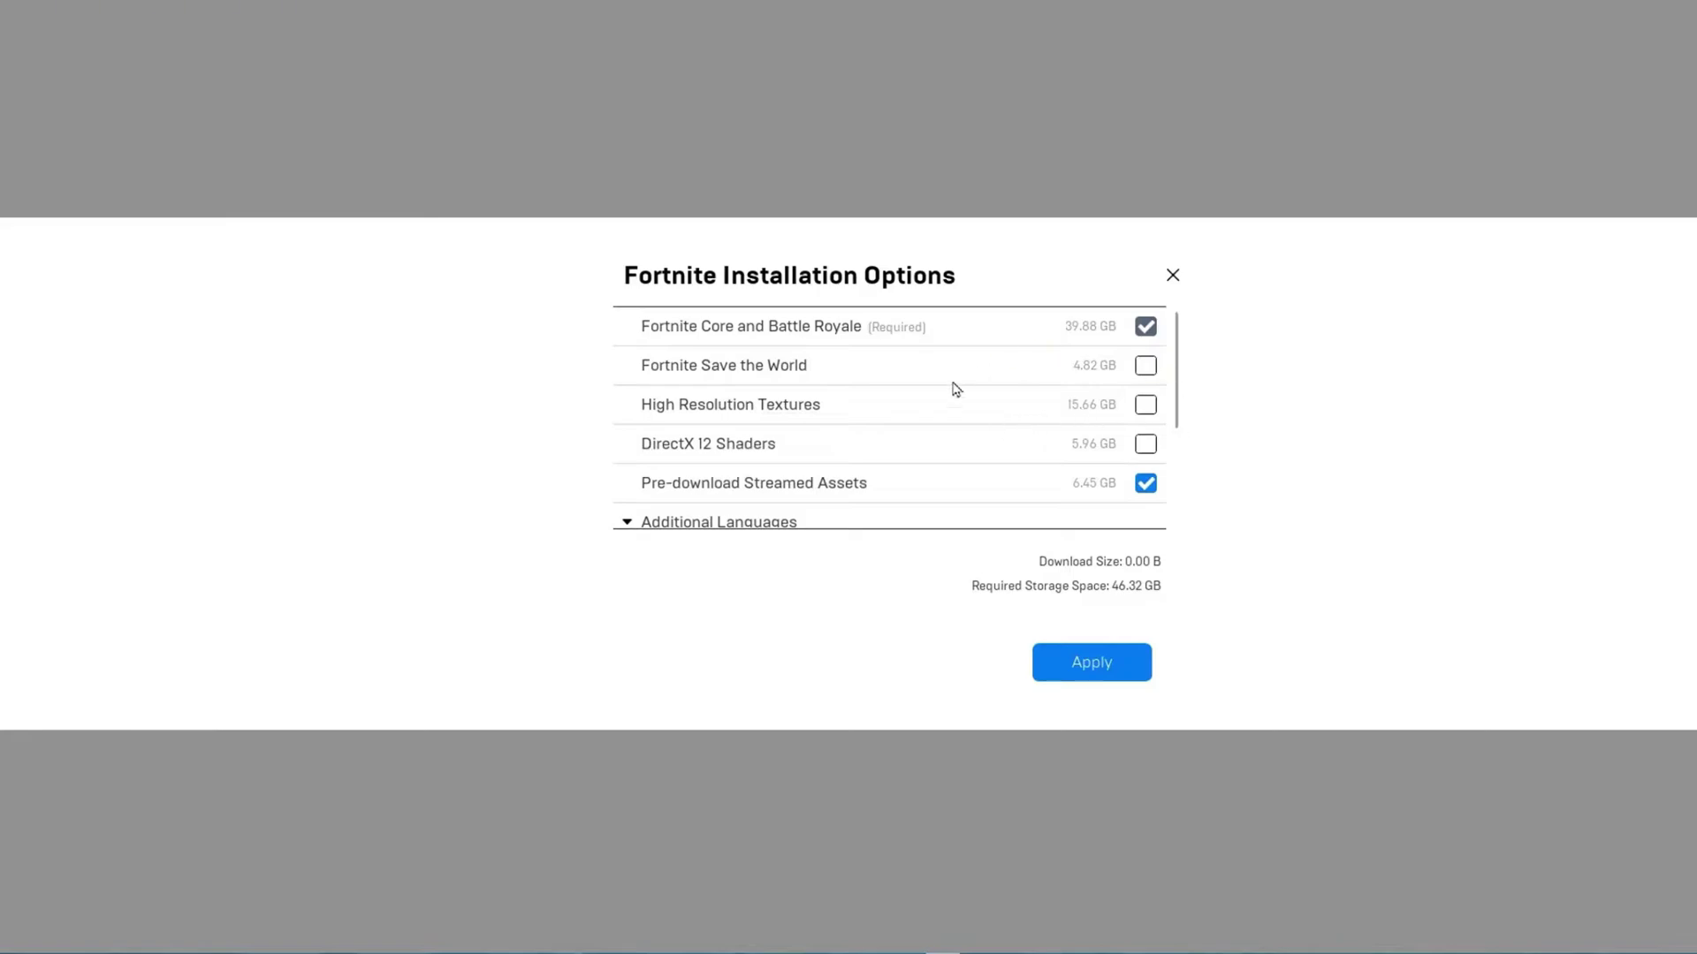
scroll(998, 384, down, 1)
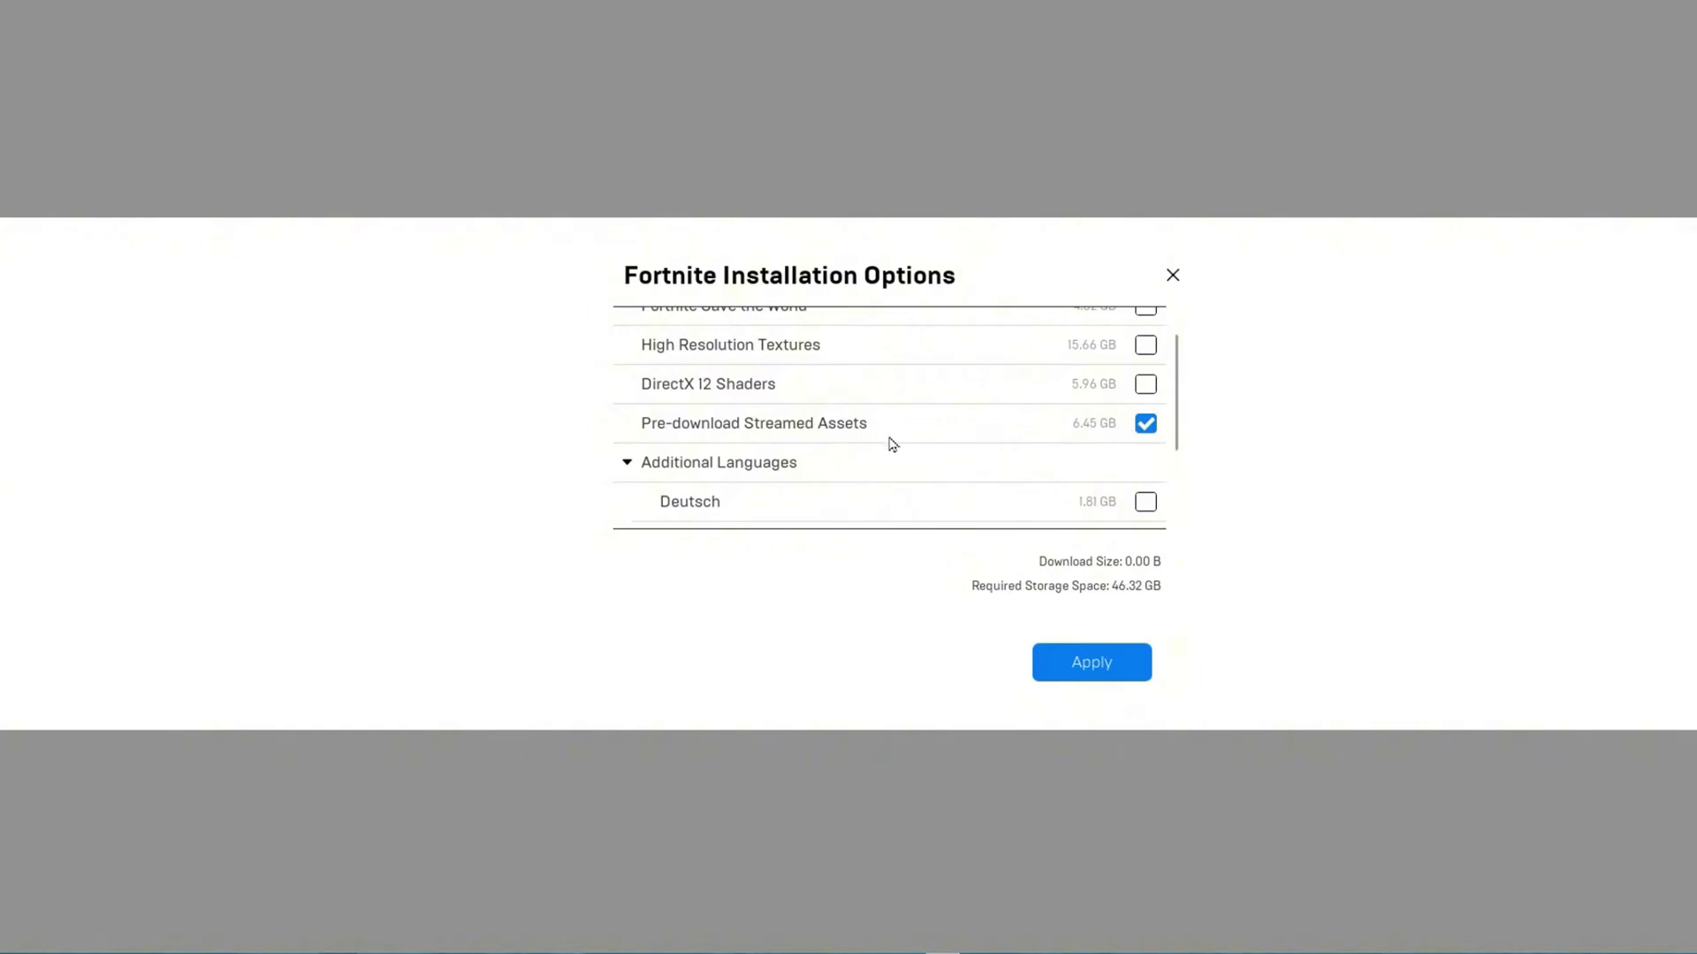
click(1092, 671)
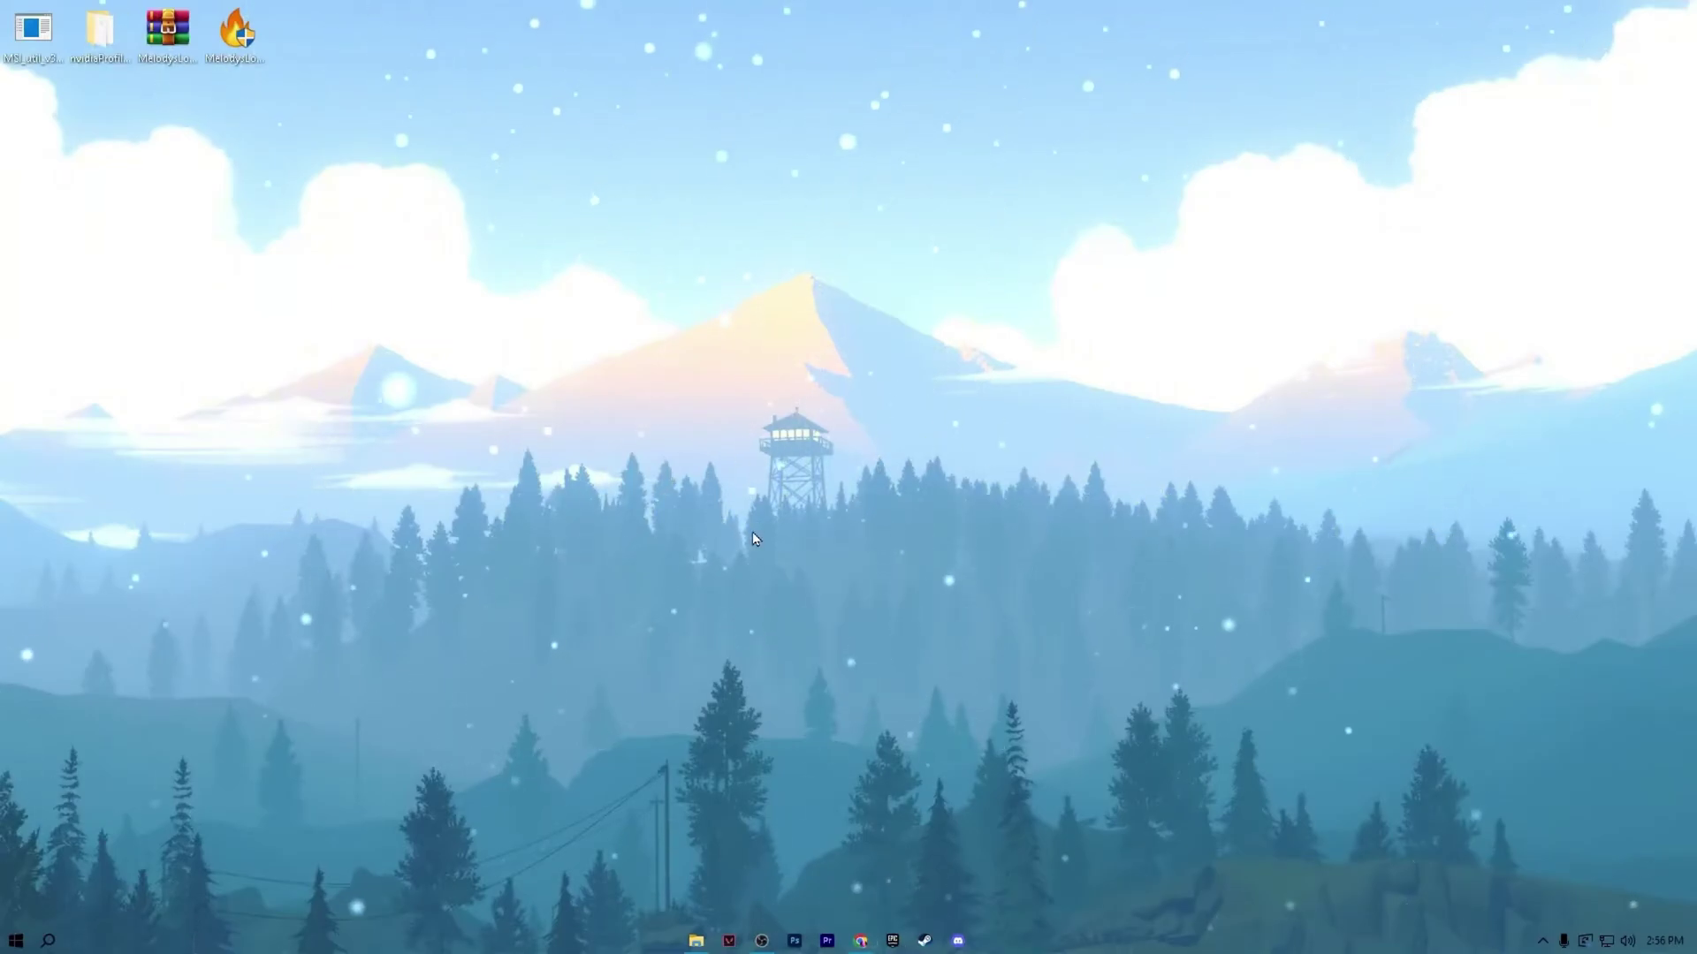
- Open %localappdata%\FortniteGame\Saved\Config\WindowsClient in File Explorer via the Run prompt
key(super+r)
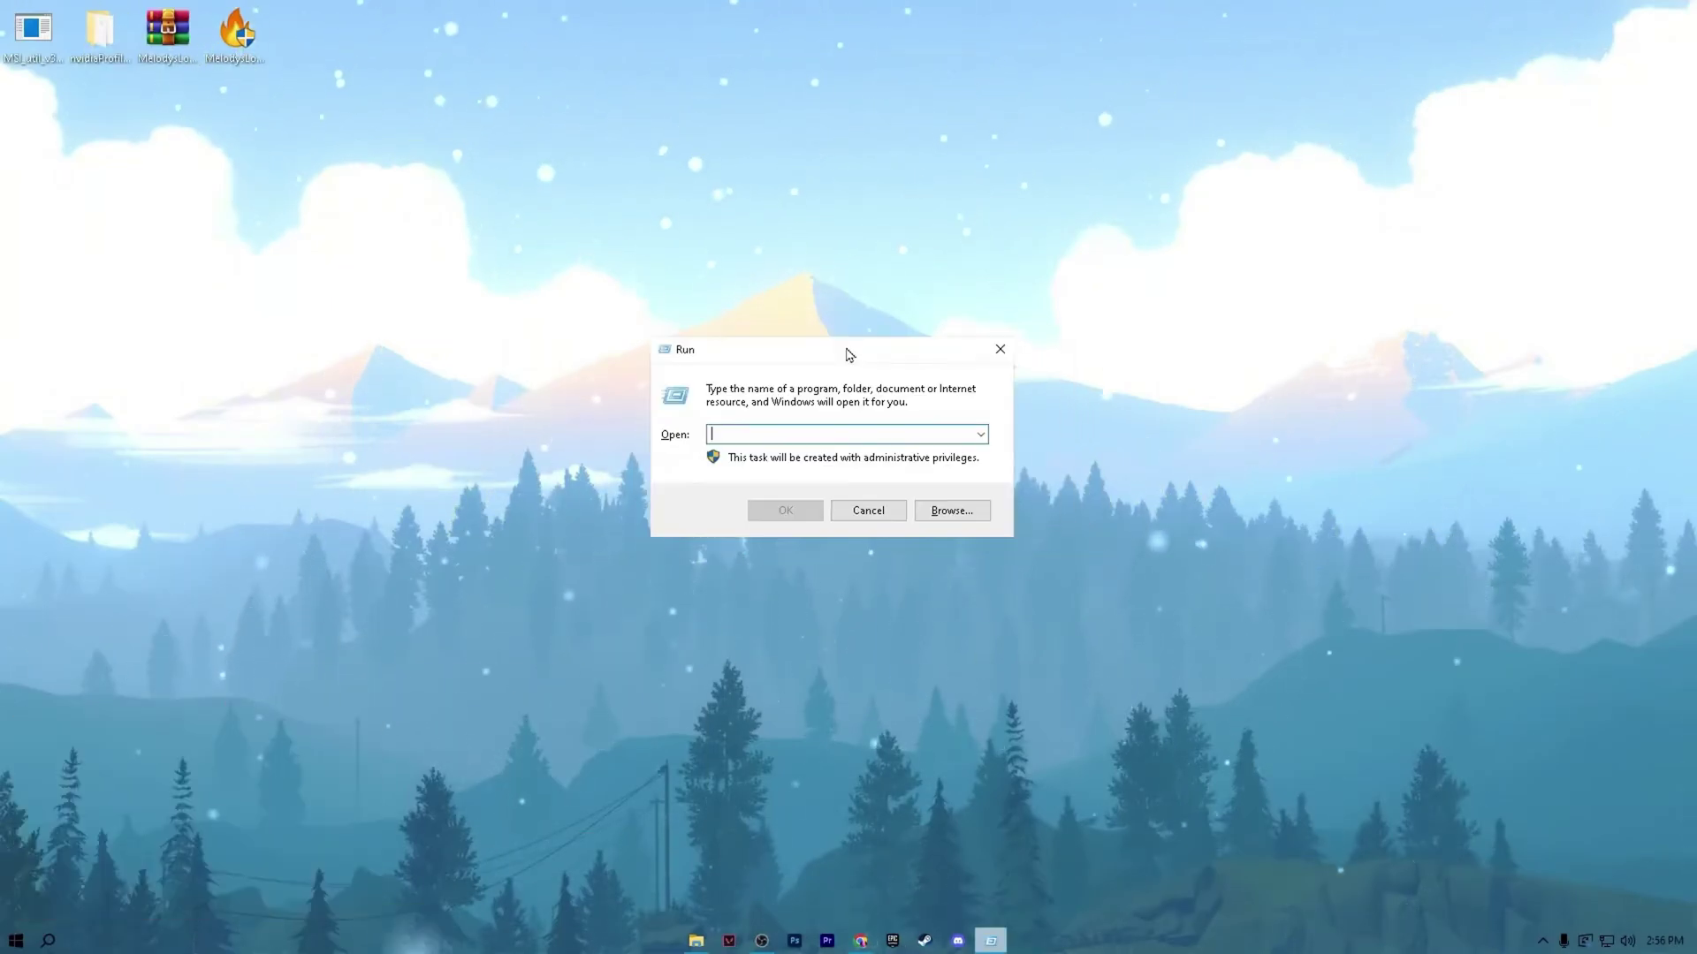
text(%localappdata%)
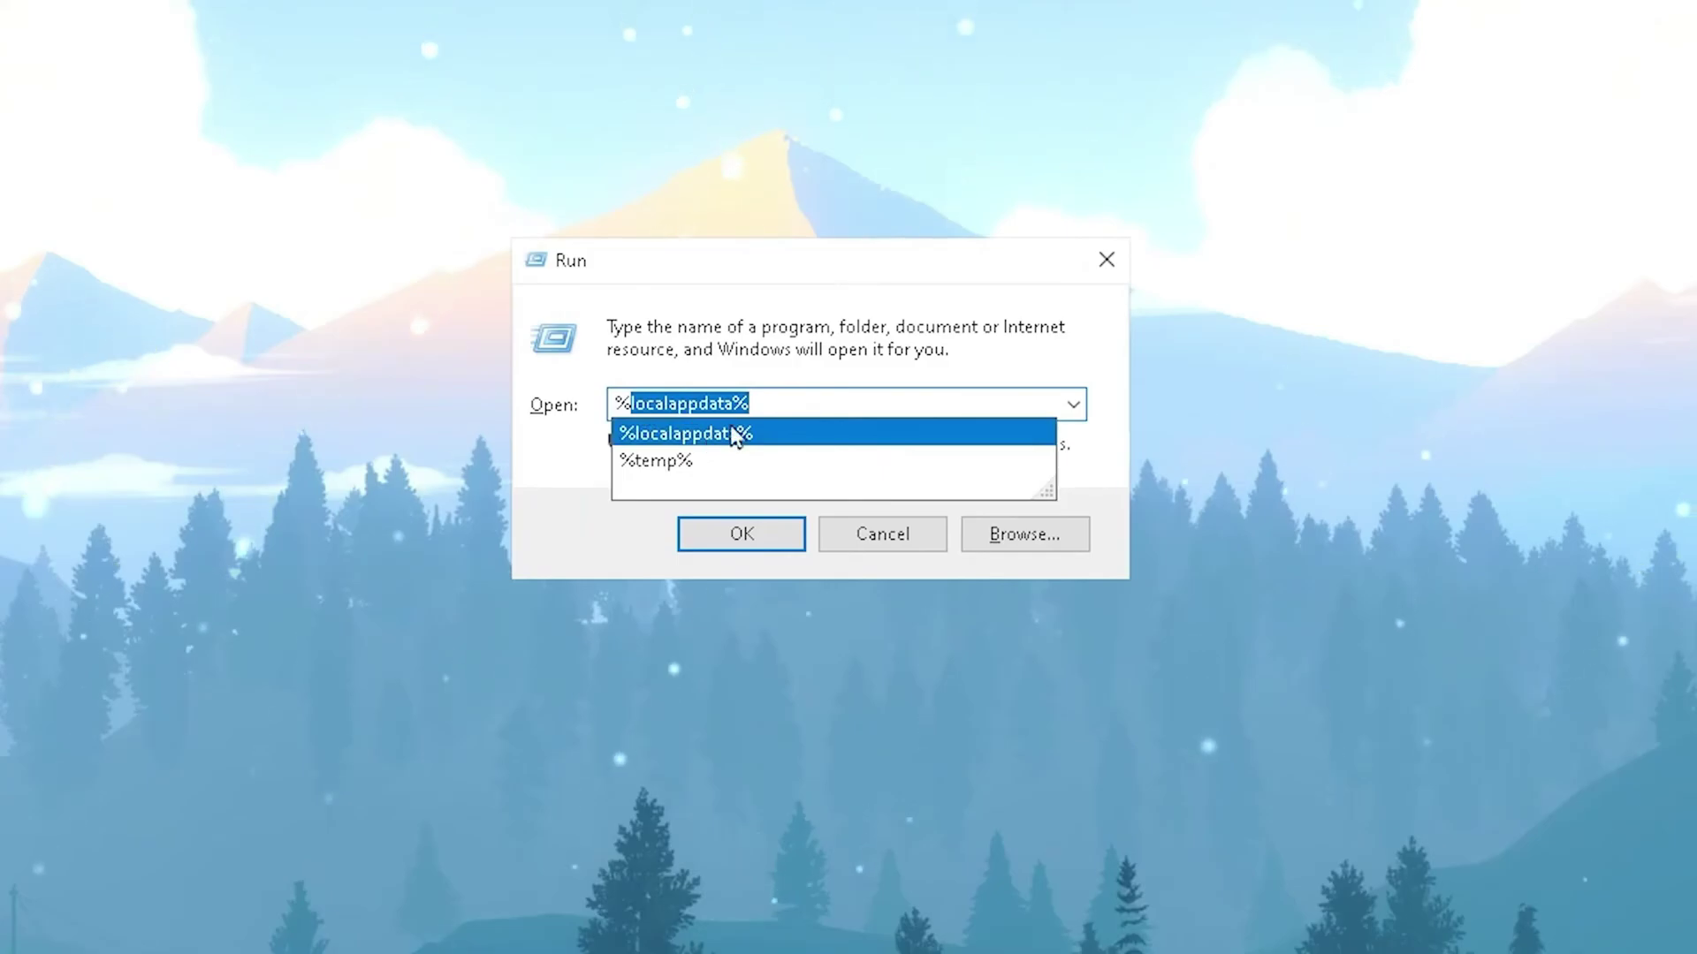
click(742, 434)
click(738, 535)
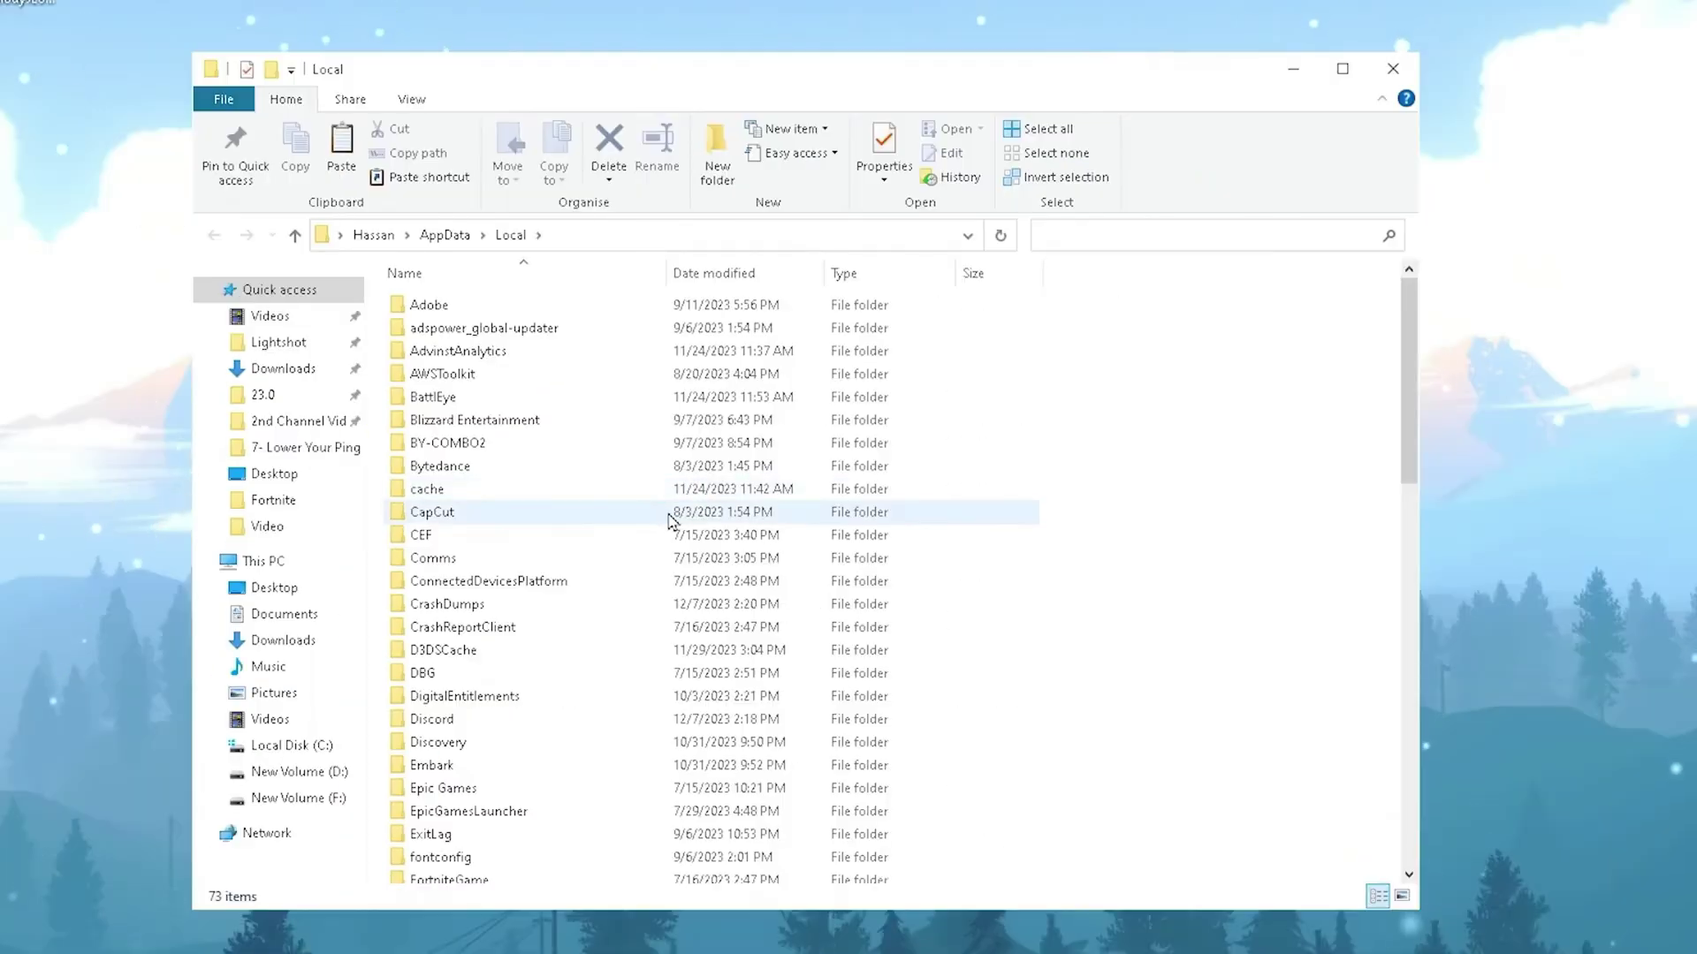
scroll(577, 725, down, 2)
double_click(449, 764)
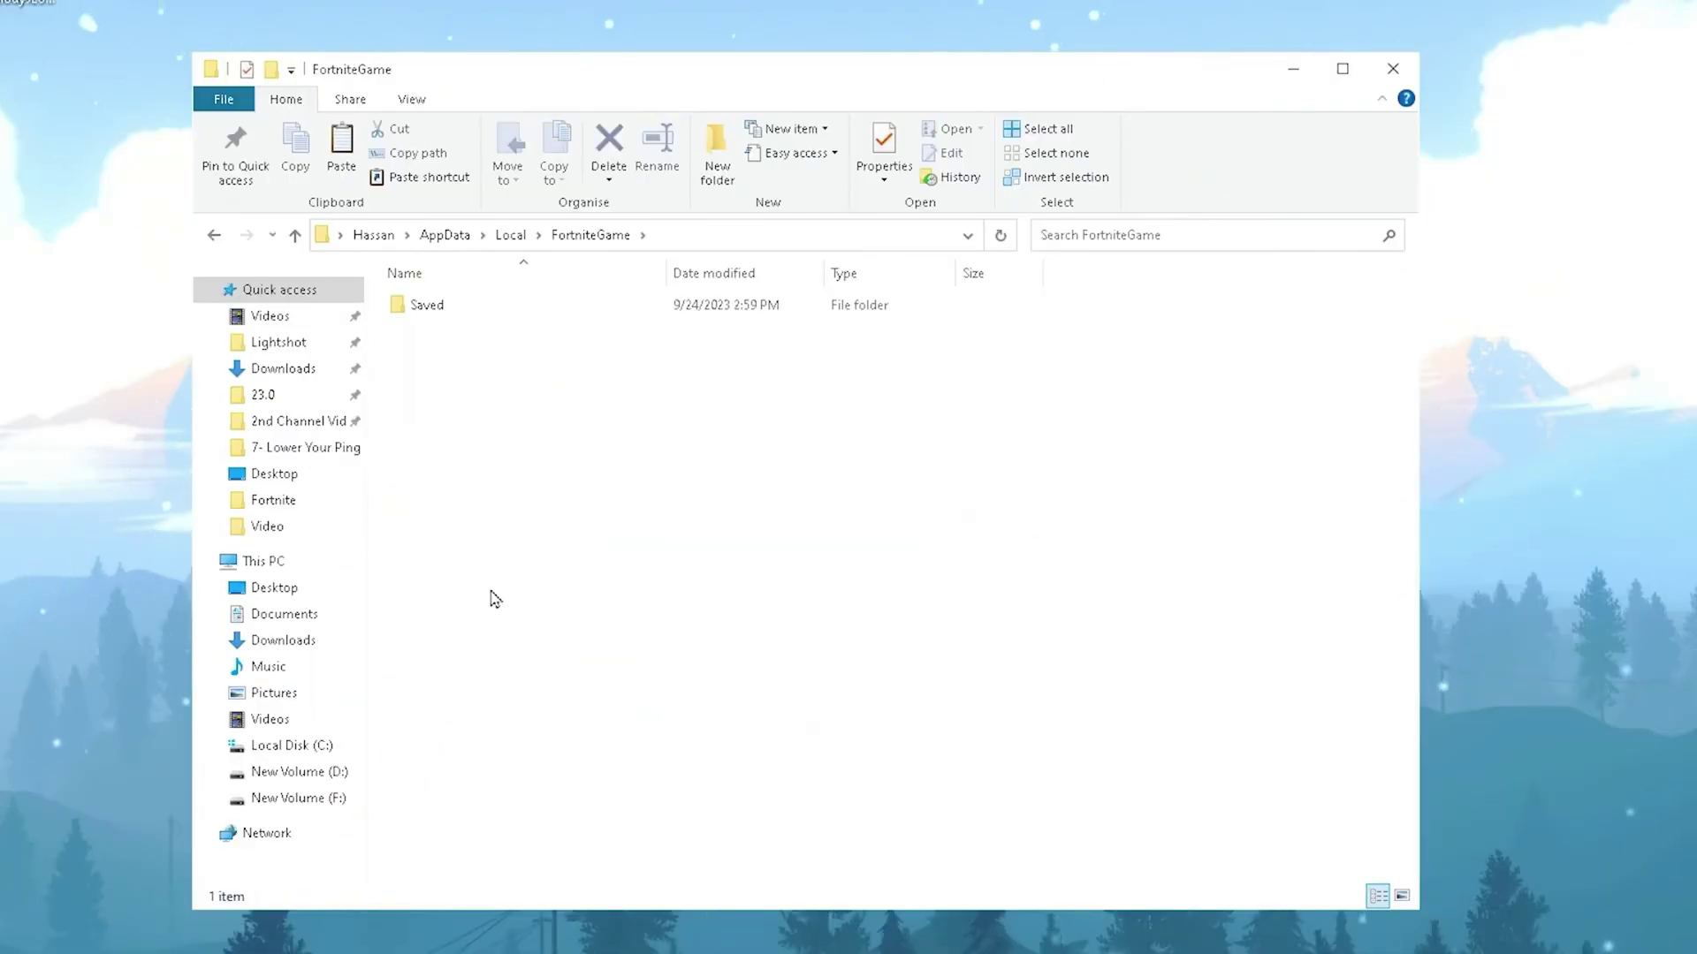
double_click(450, 310)
double_click(428, 326)
double_click(474, 330)
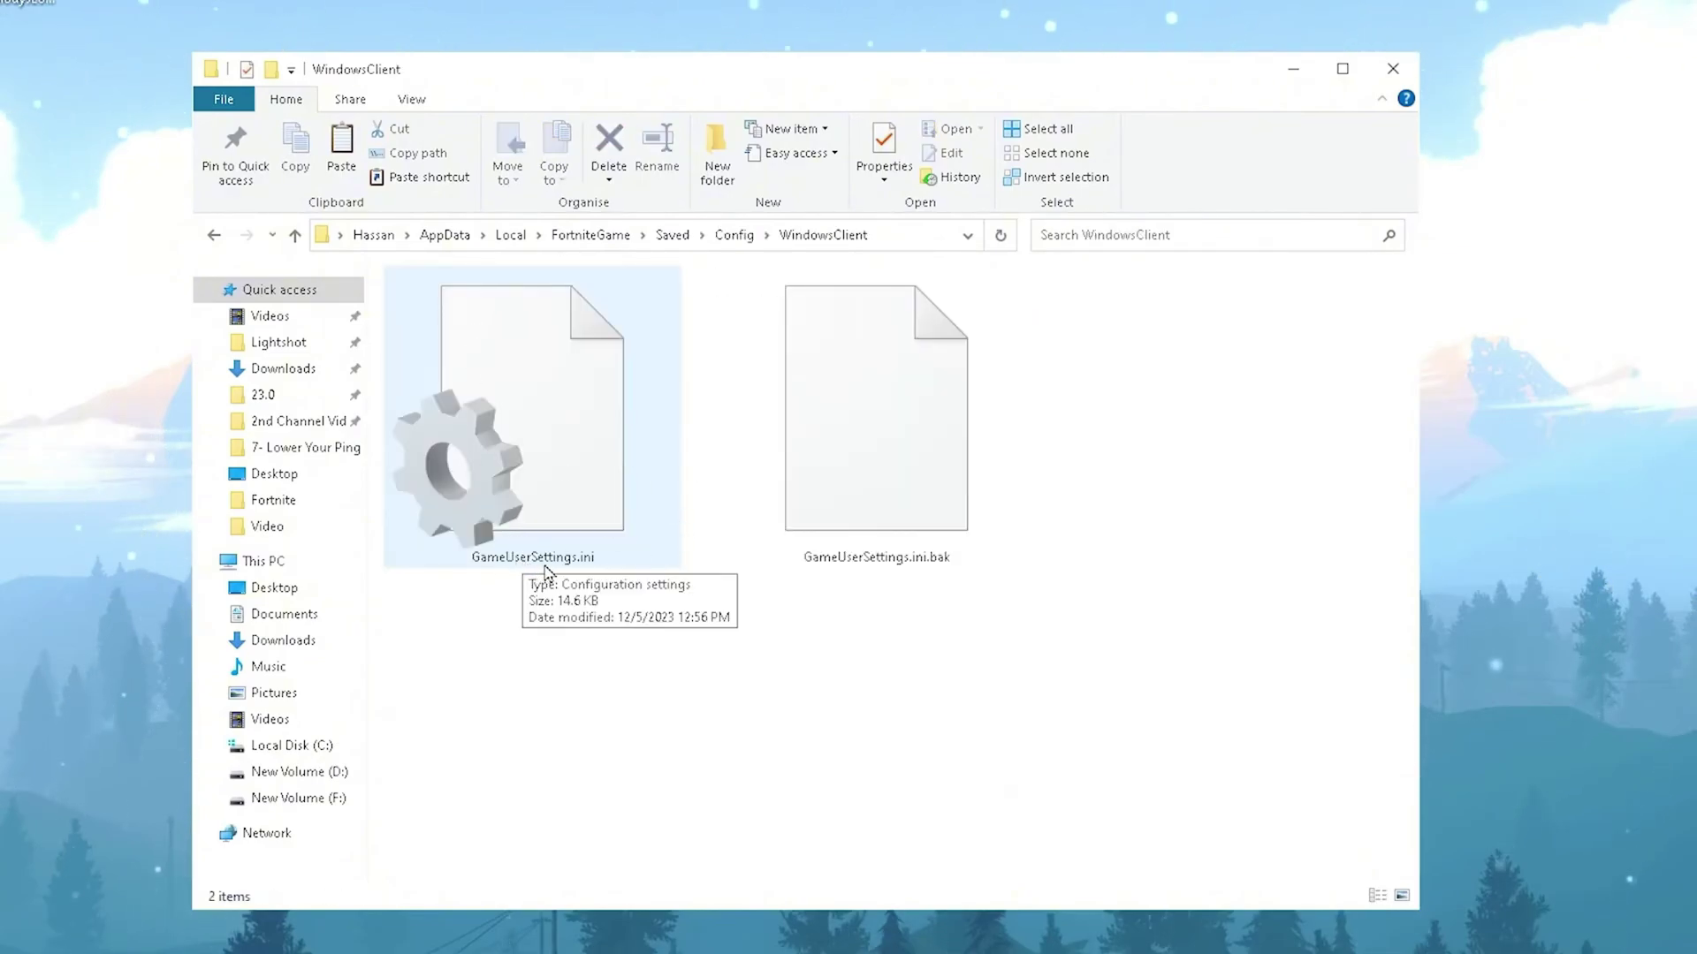
- Confirm GameUserSettings.ini's Properties with Read-only turned off
right_click(581, 371)
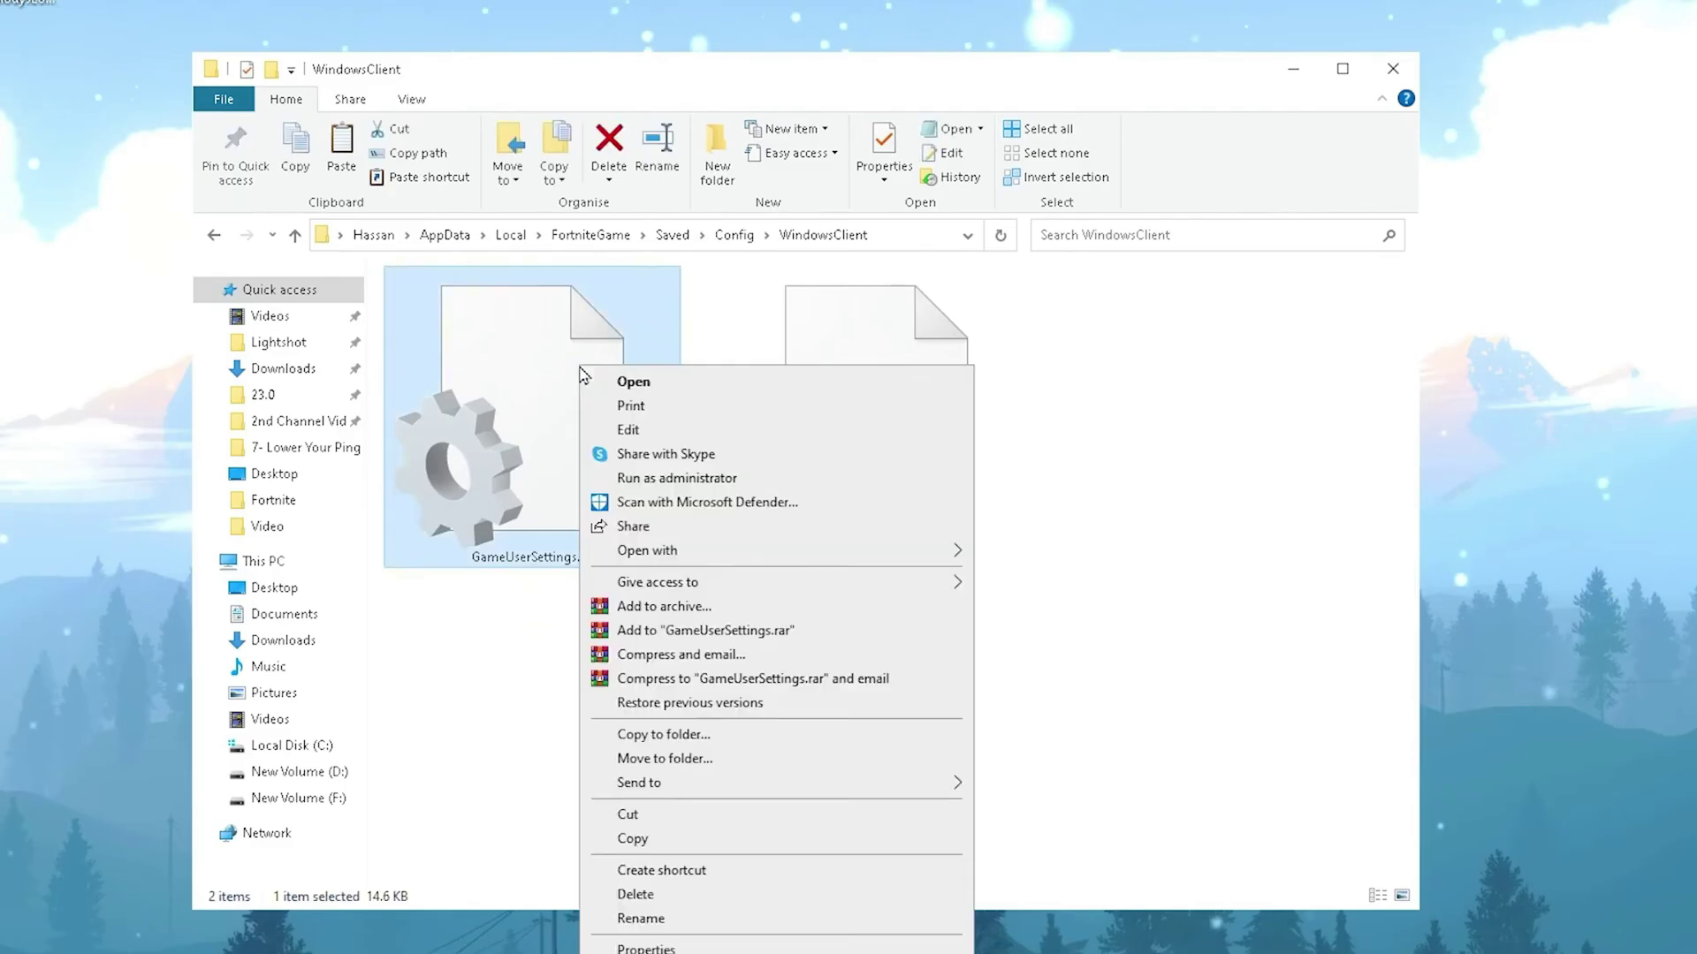
click(645, 948)
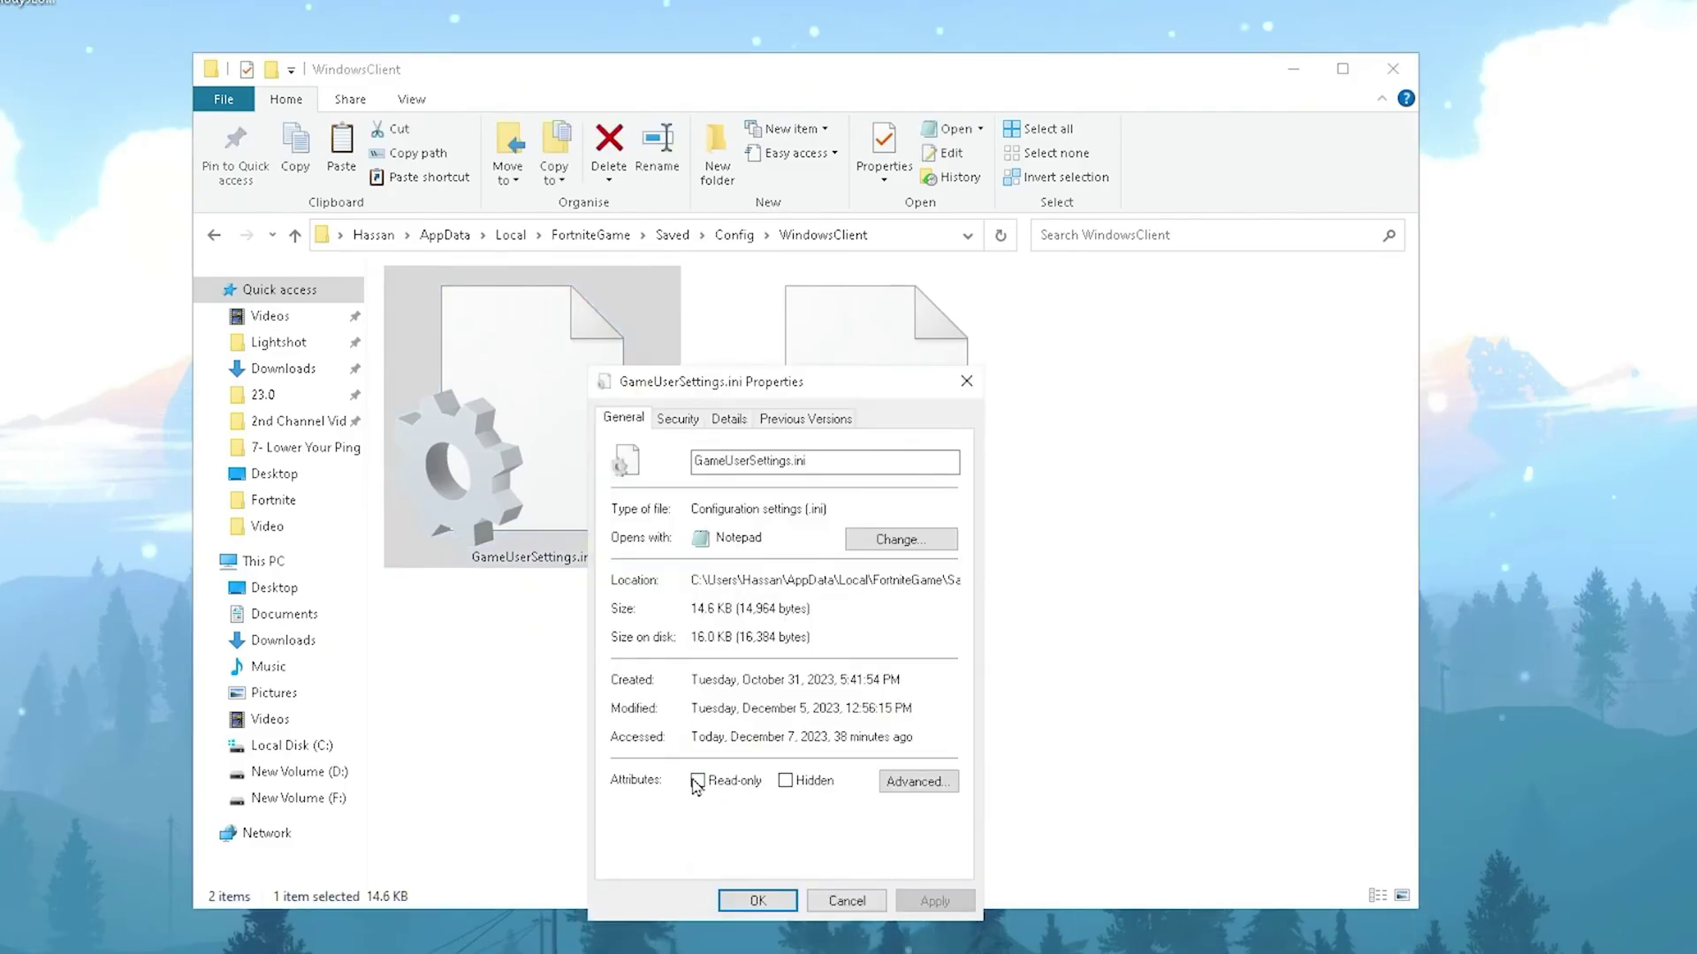
click(760, 901)
right_click(543, 371)
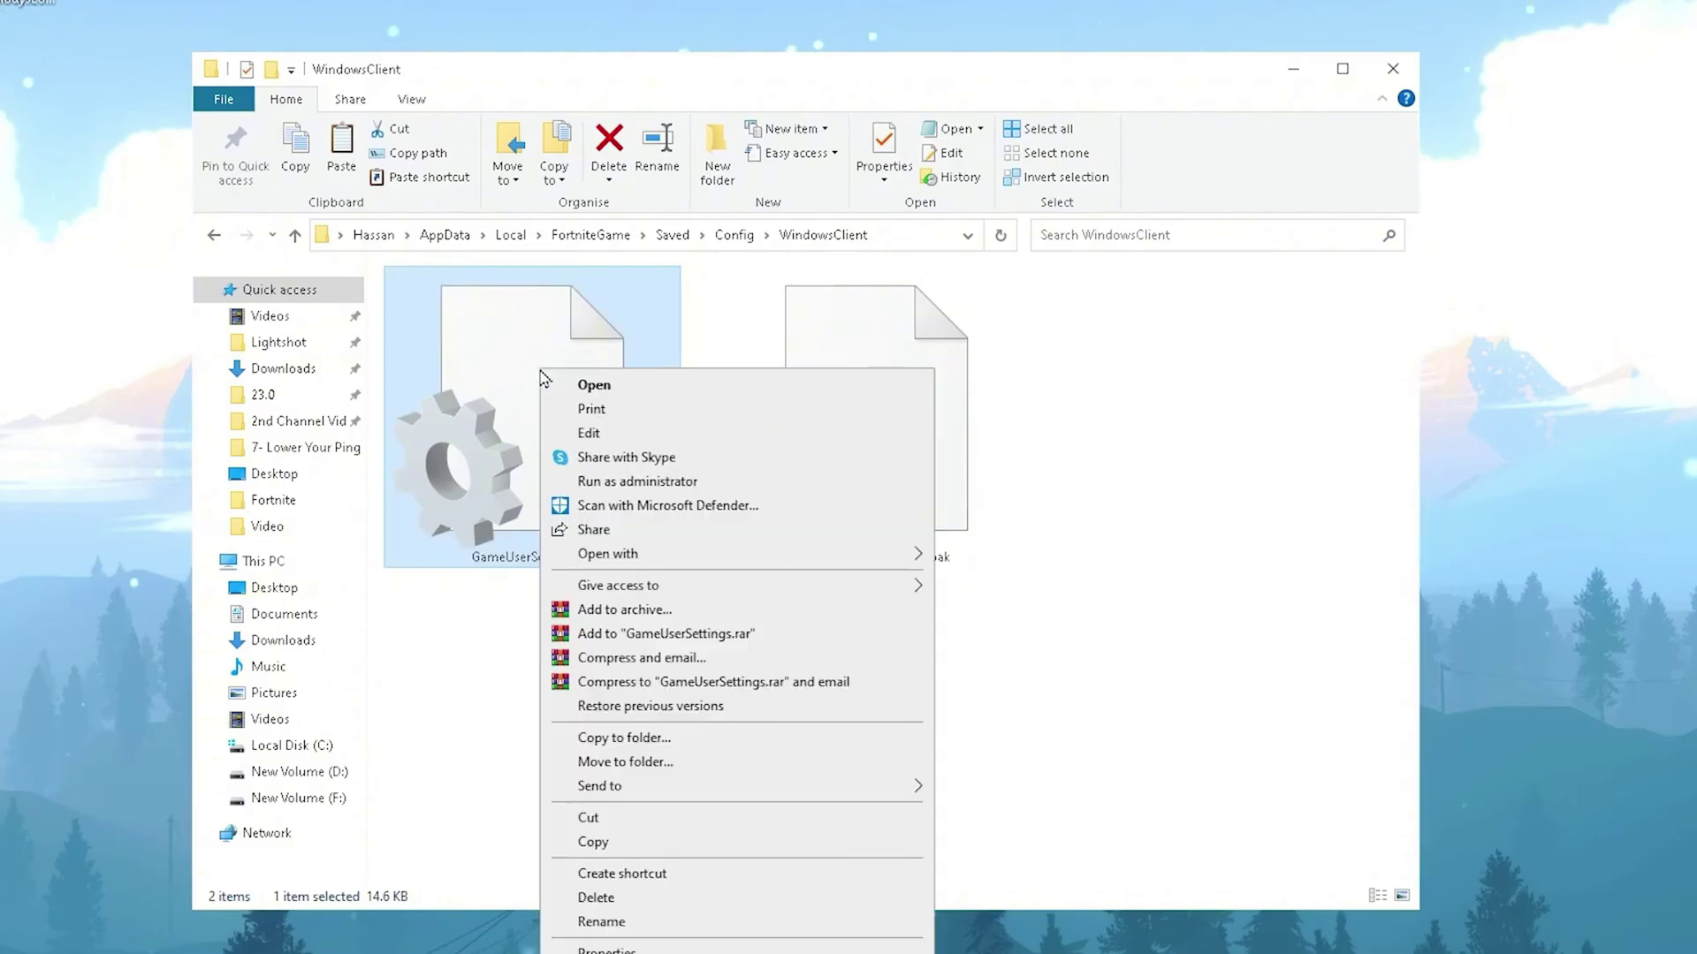
- Edit GameUserSettings.ini in Notepad, setting sg.* scalability values to 0 (textures 1), and save
click(583, 437)
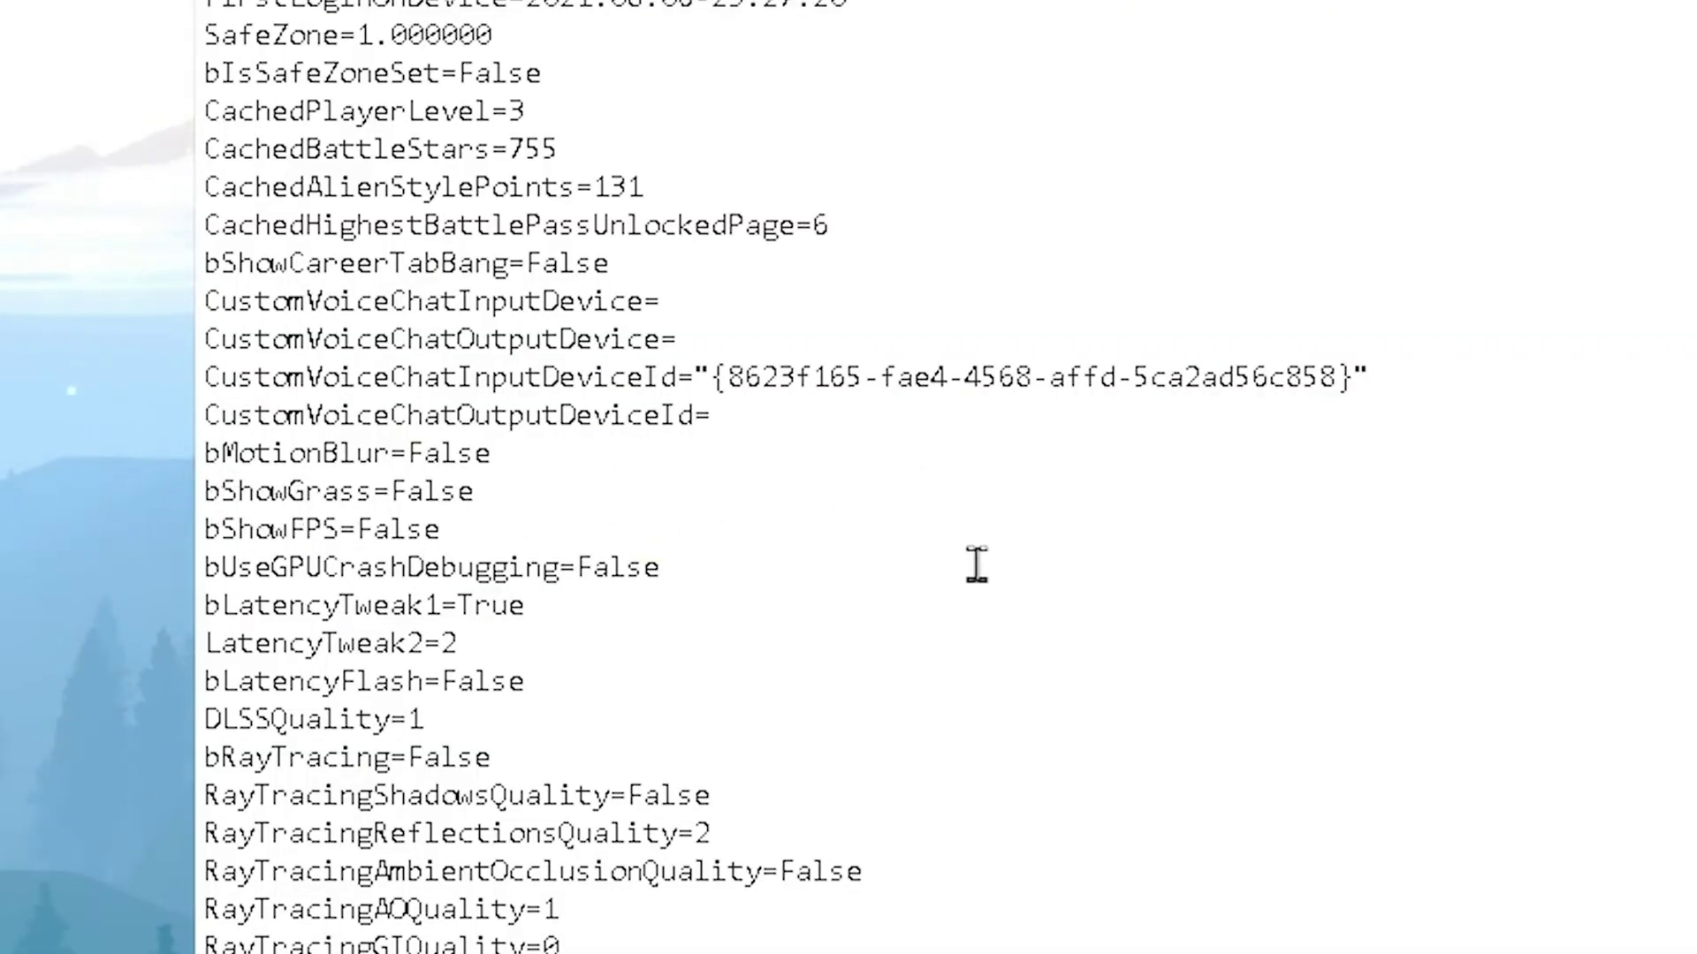
scroll(1365, 424, down, 3)
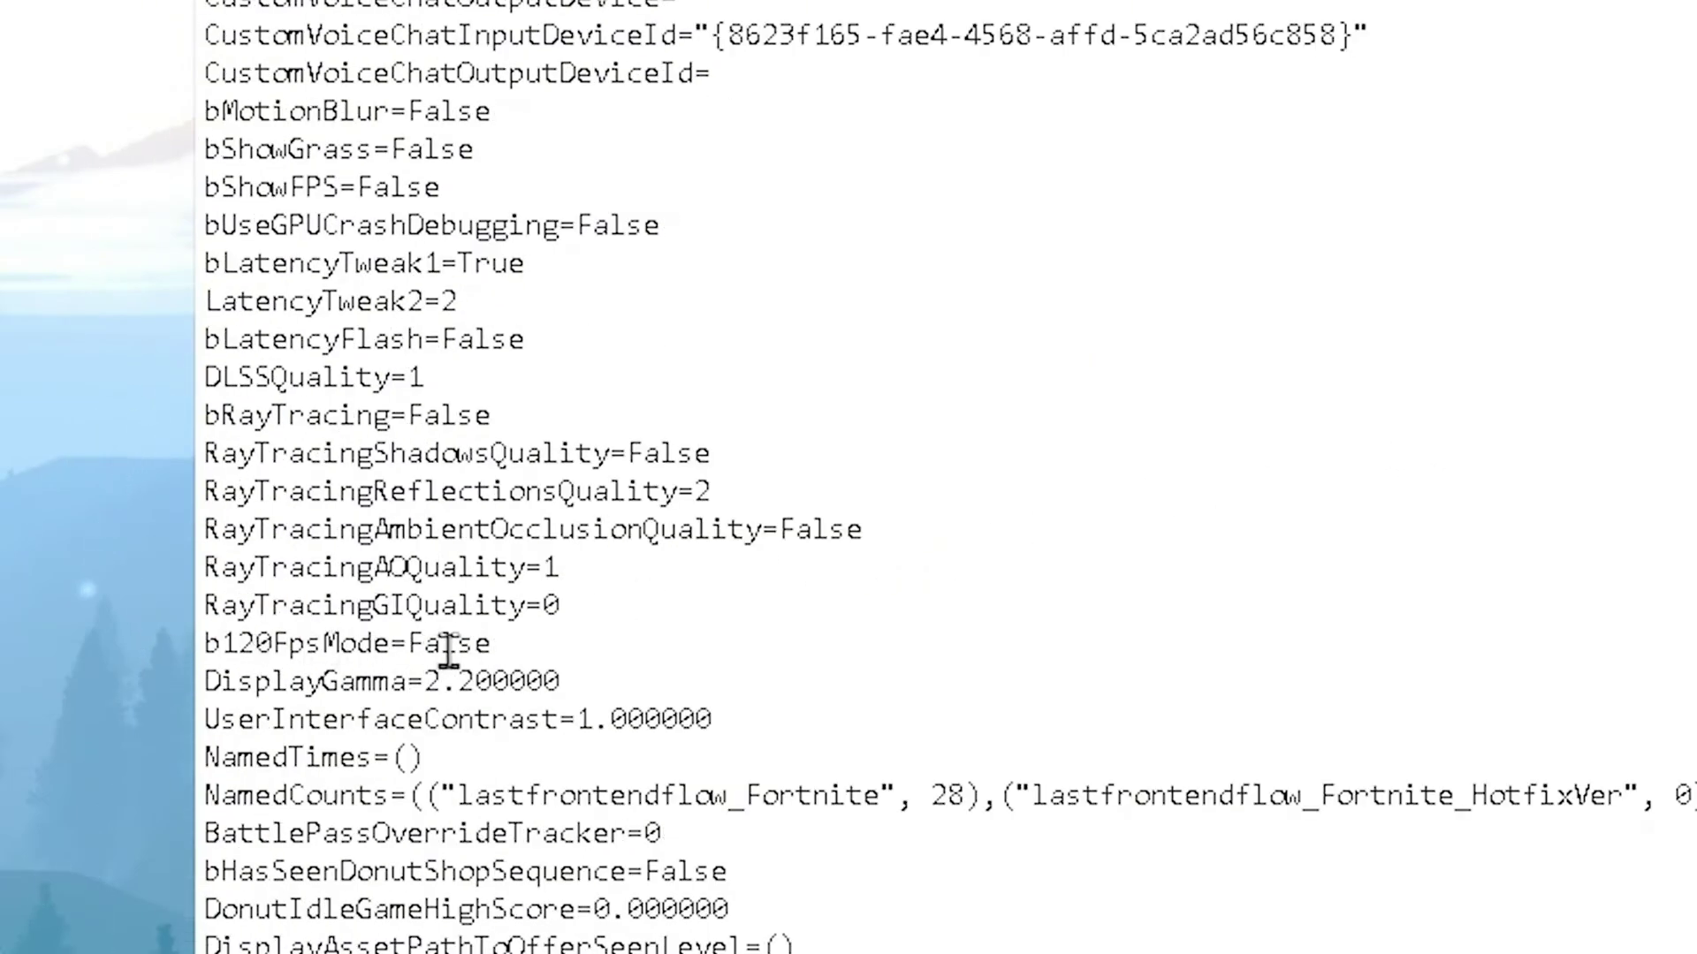
scroll(1257, 333, down, 10)
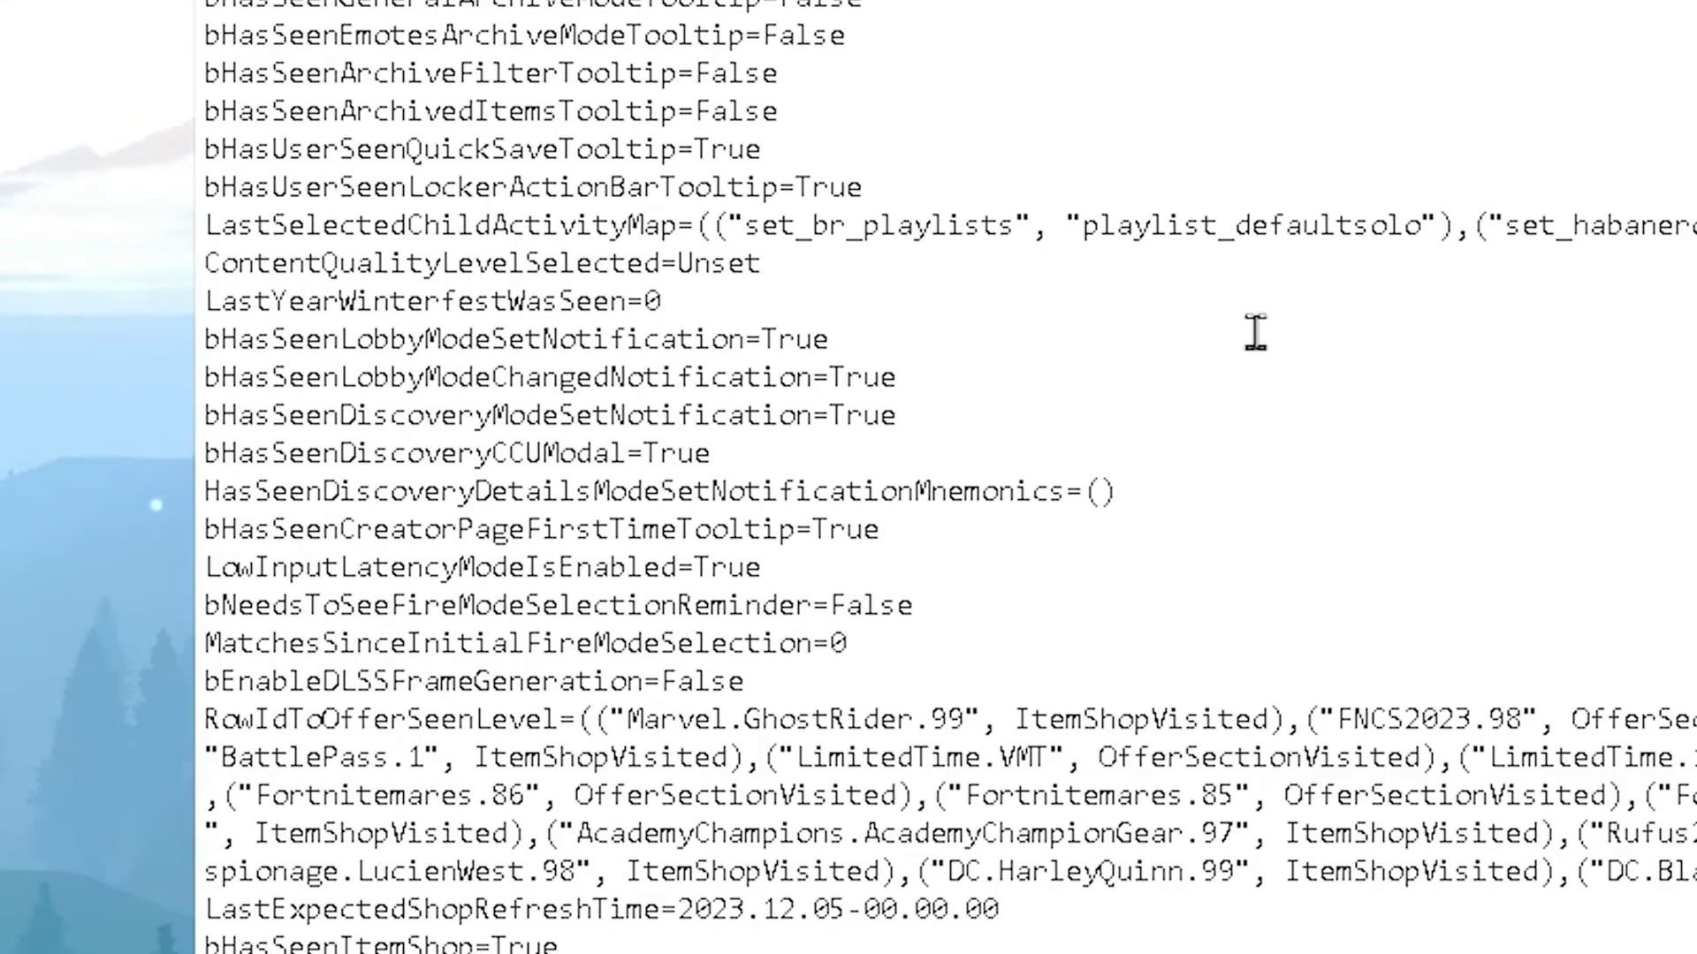
scroll(1256, 333, down, 6)
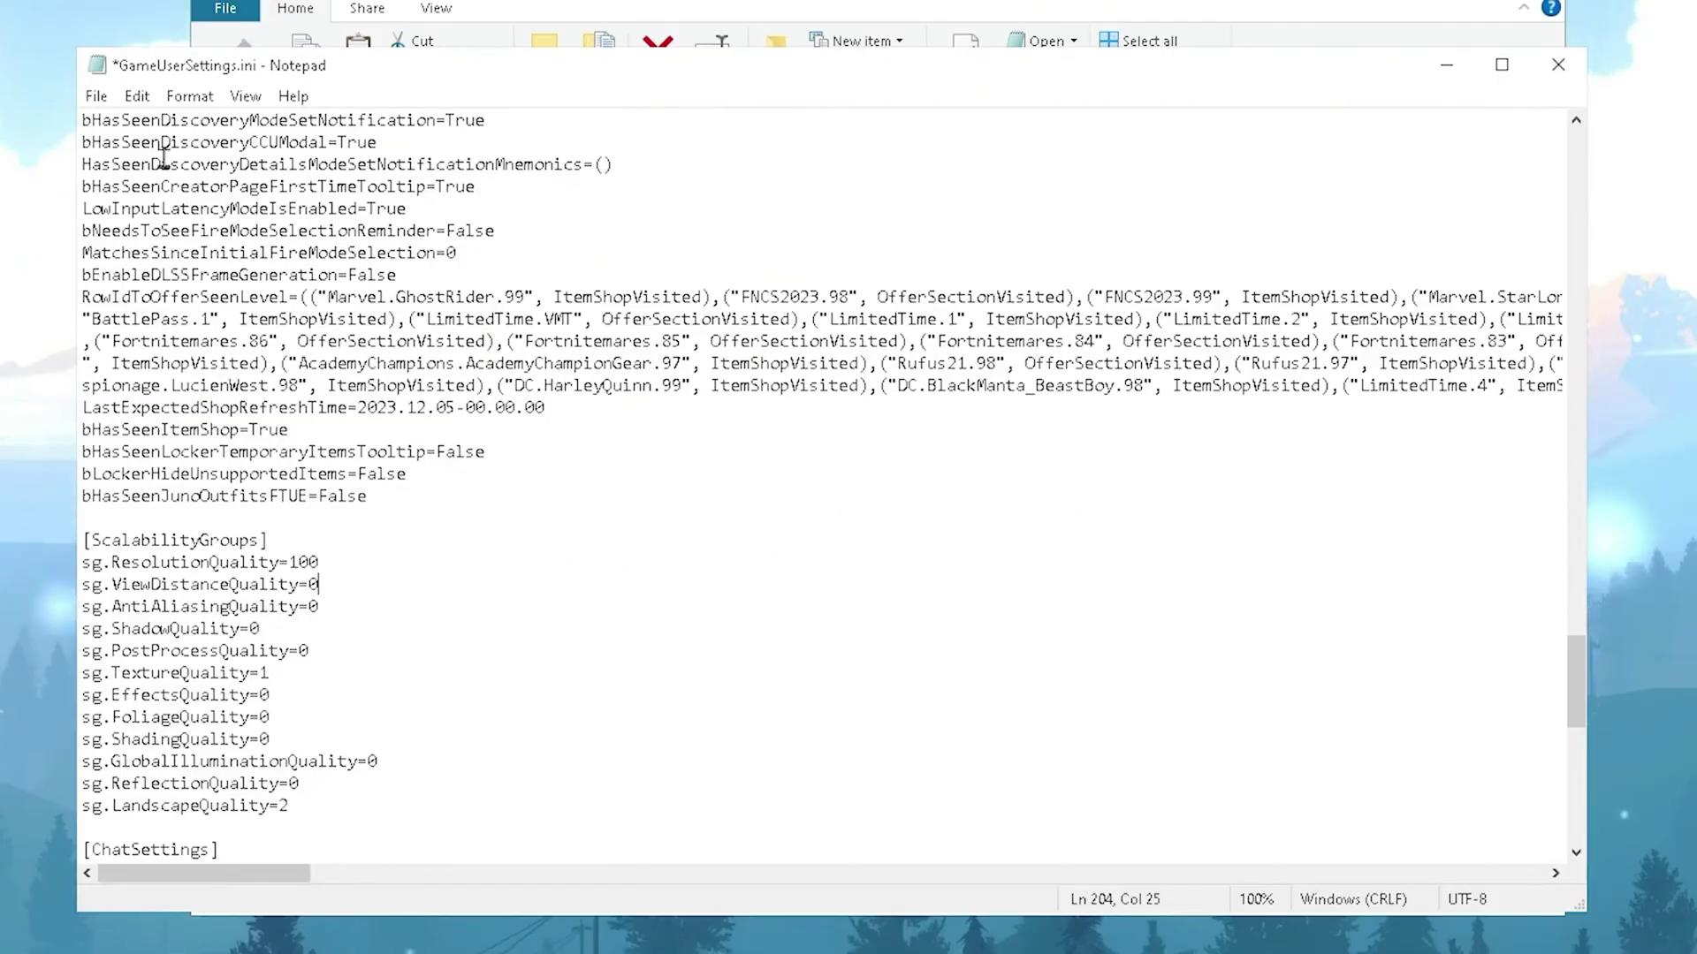
click(96, 95)
click(171, 202)
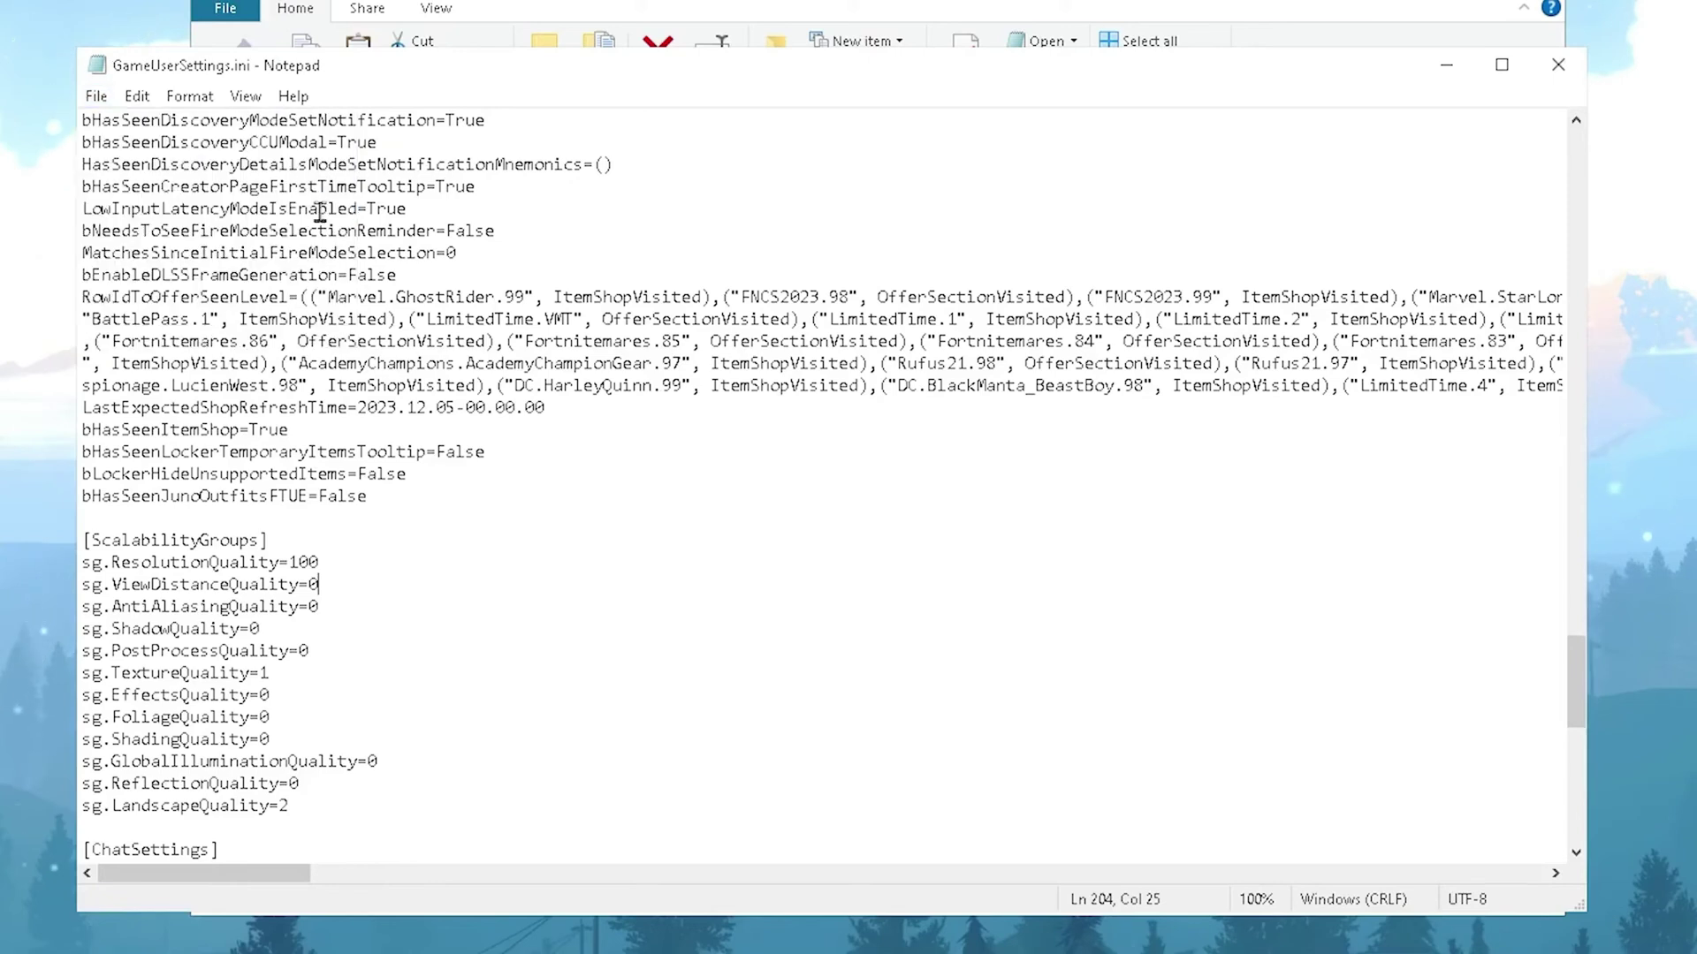
- Close the Notepad window showing GameUserSettings.ini
click(1558, 64)
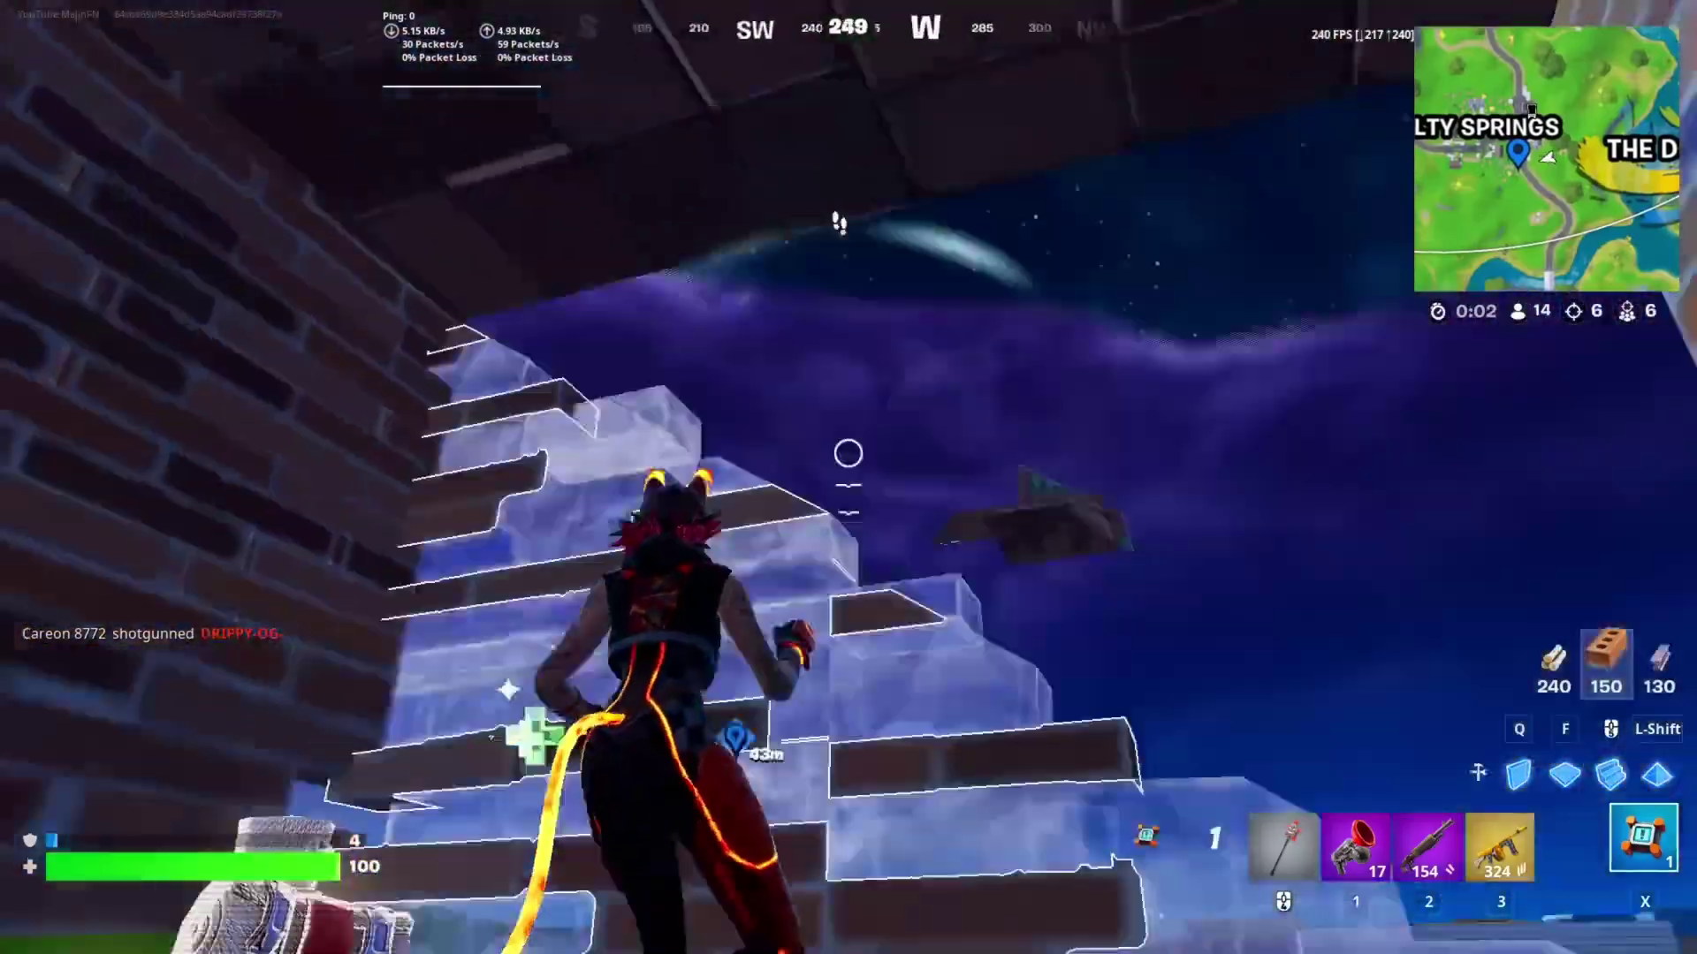